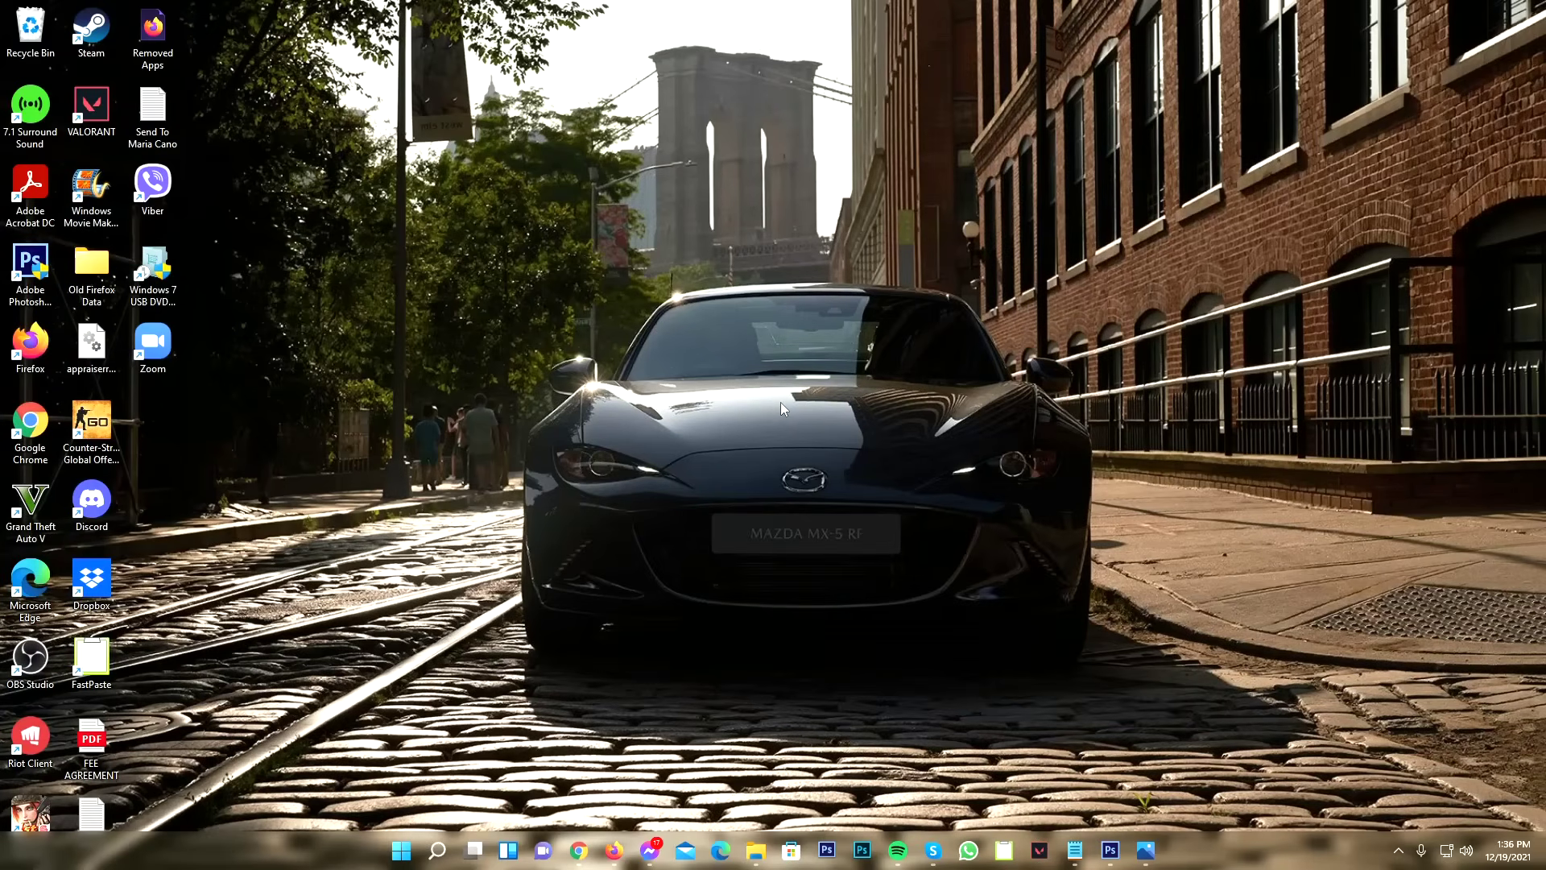
- Copy the Win11_English_x64 disc image from its folder onto the desktop
click(755, 849)
click(564, 499)
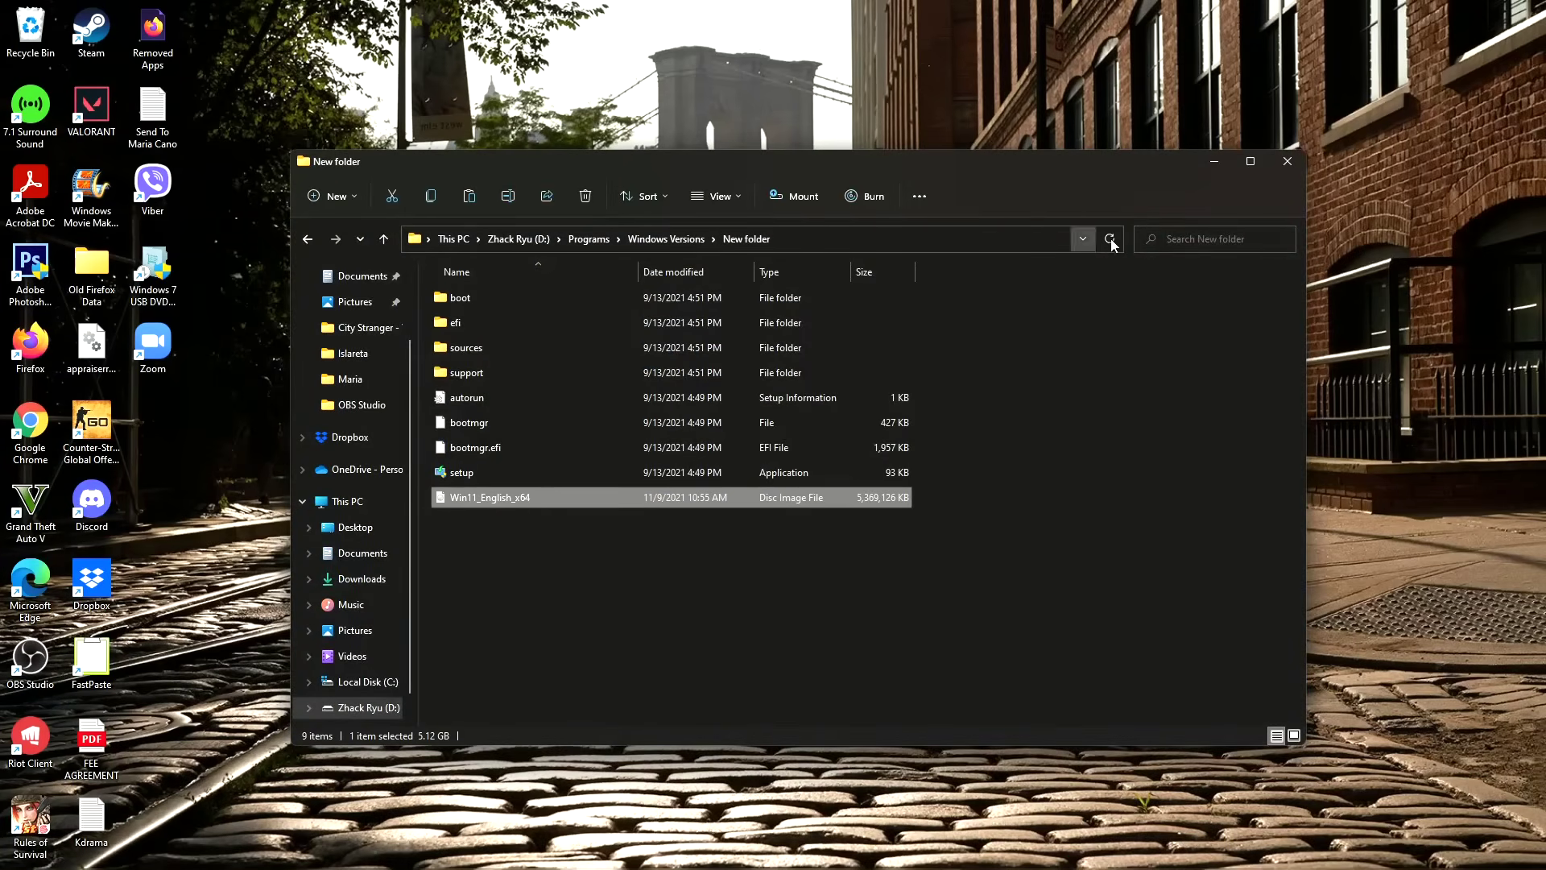
click(1215, 163)
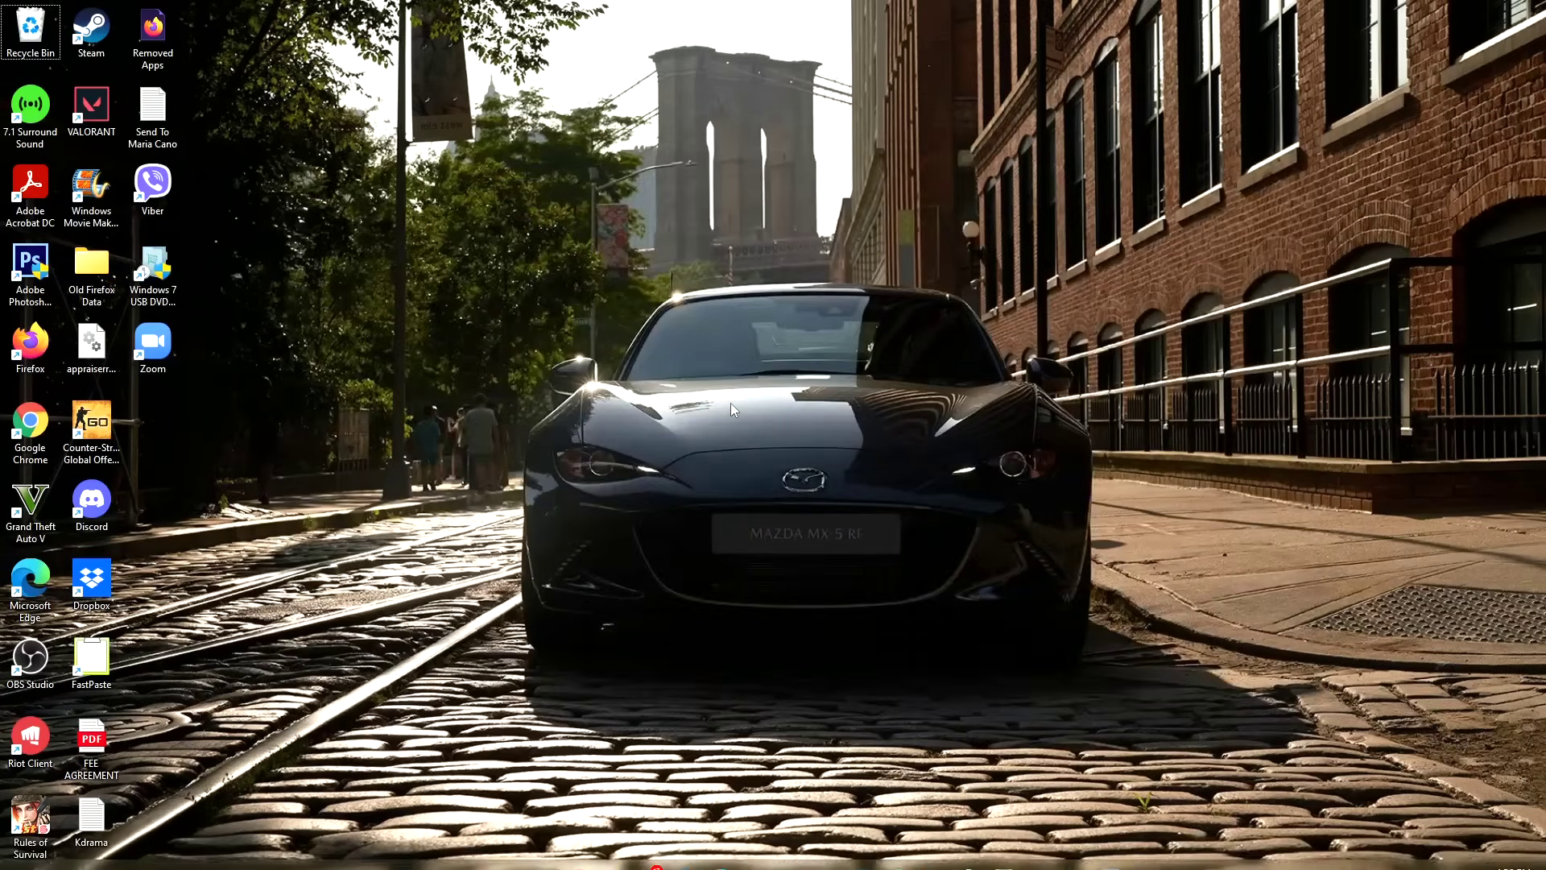
key(ctrl+v)
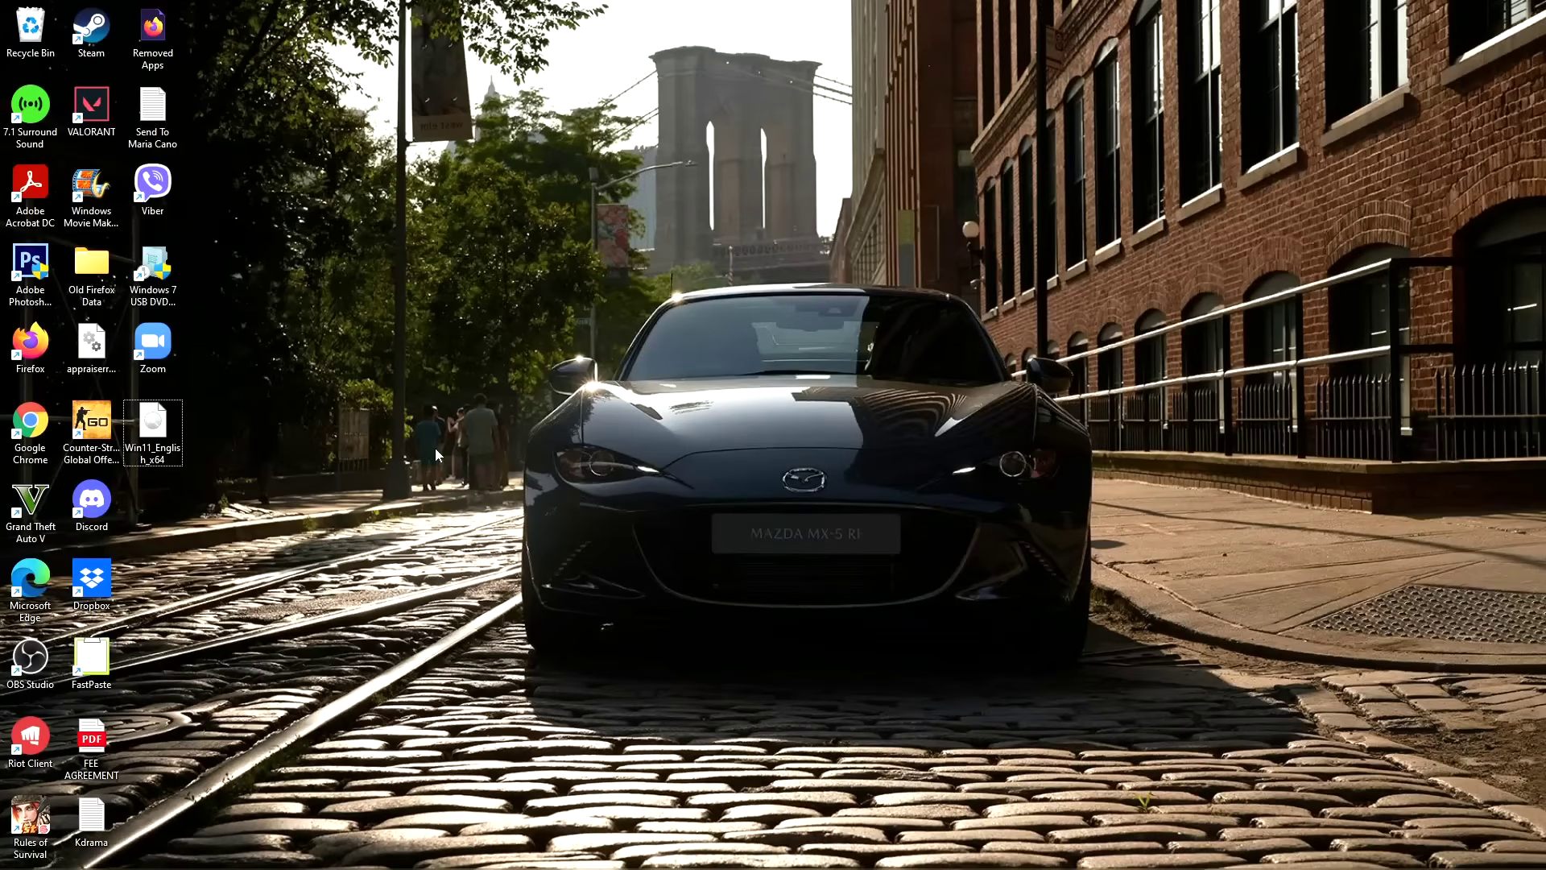
- Create a desktop folder named 'Windows 11' and move the disc image into it
key(ctrl+shift+n)
text(Windows 11)
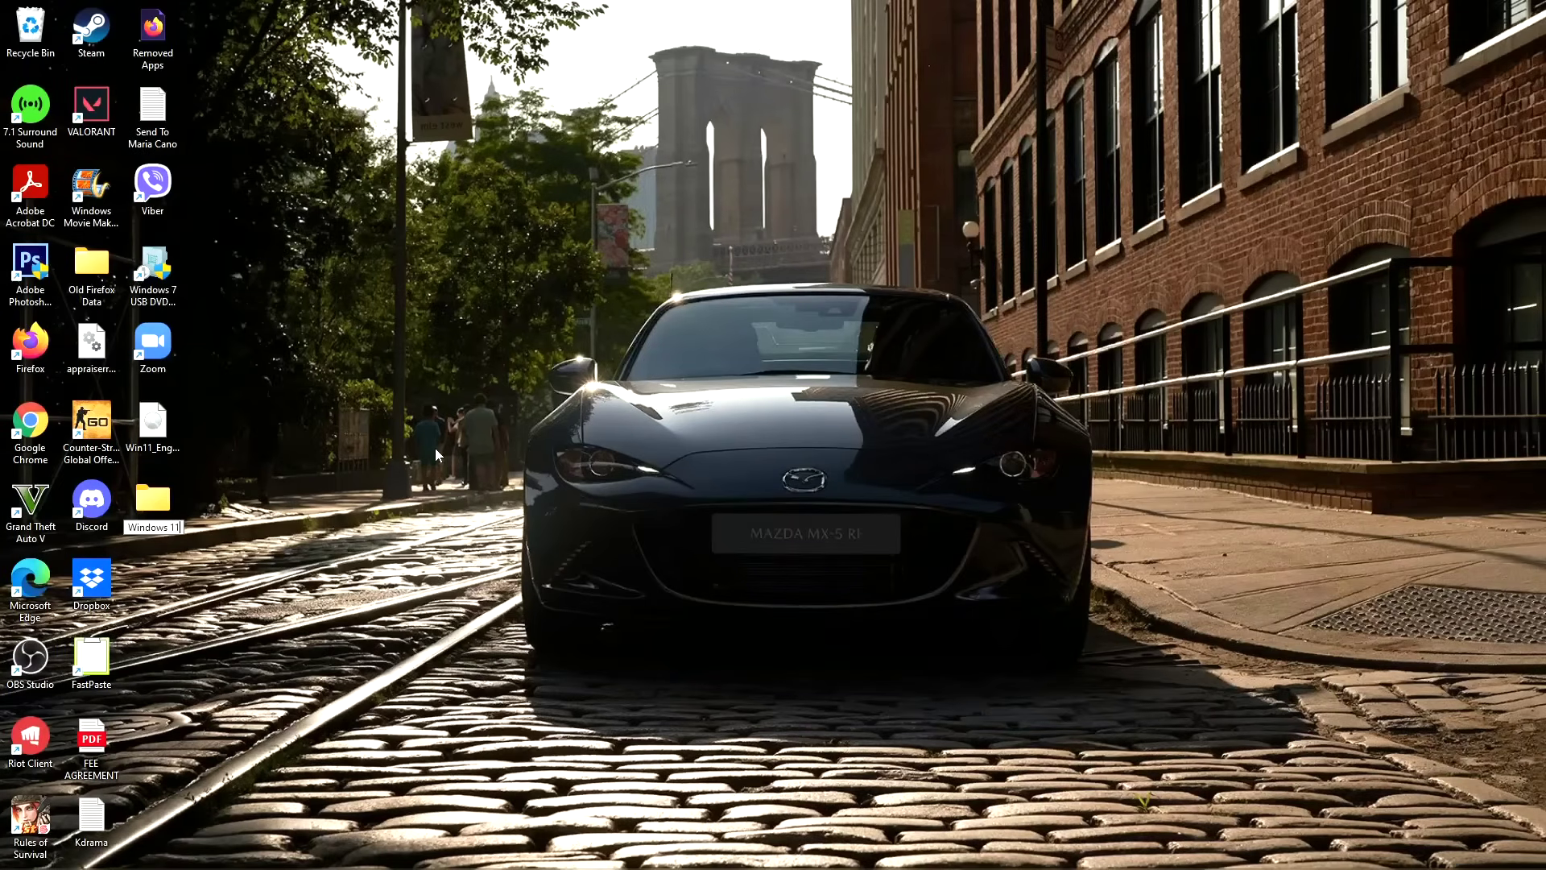
key(Return)
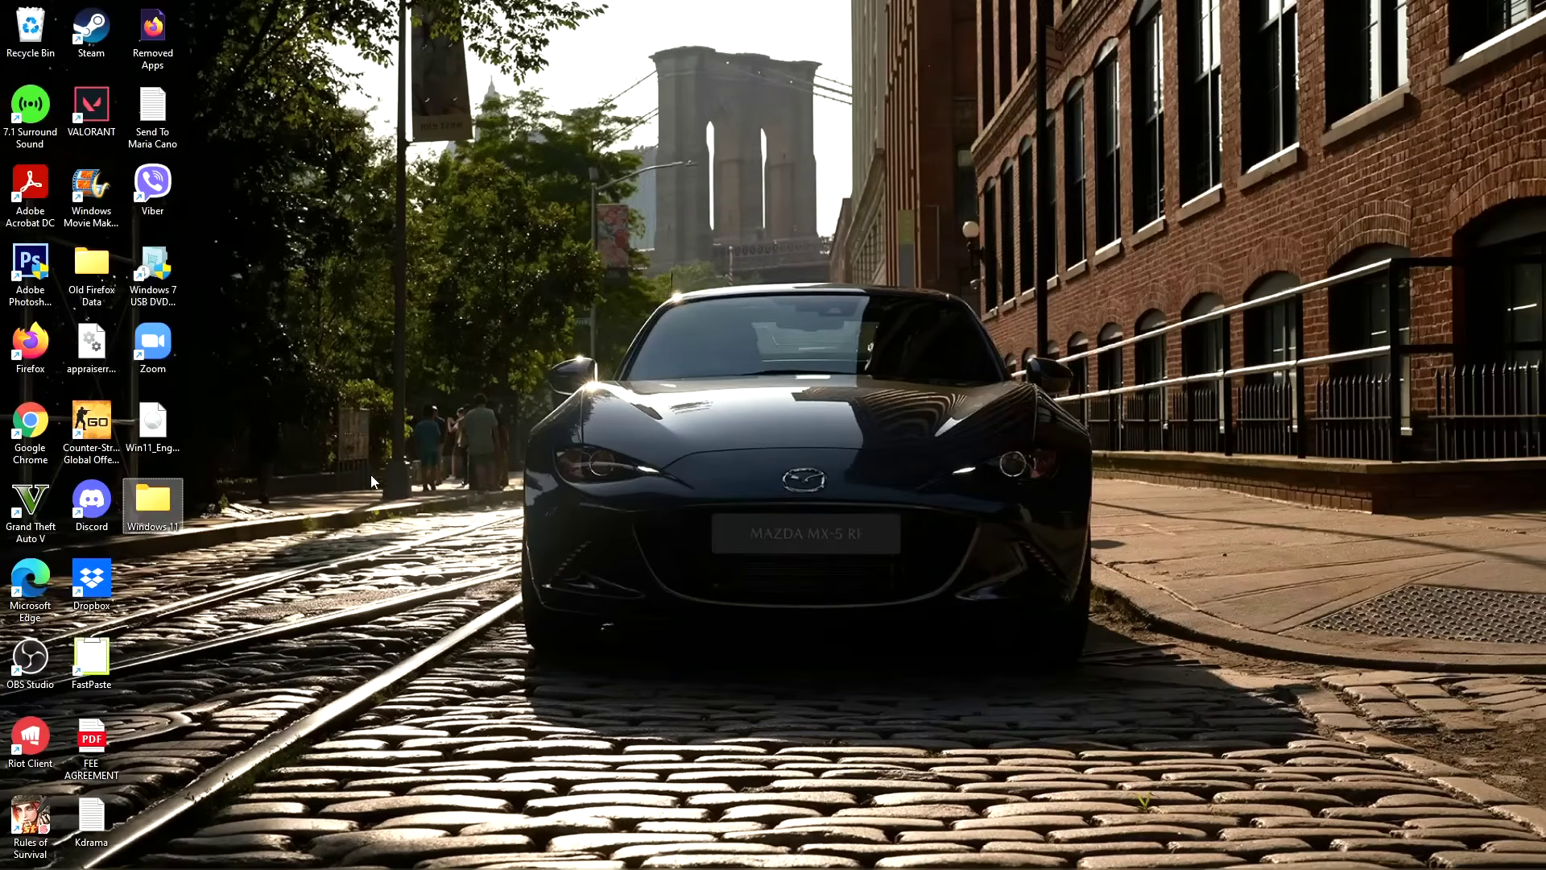
drag(167, 433, 157, 503)
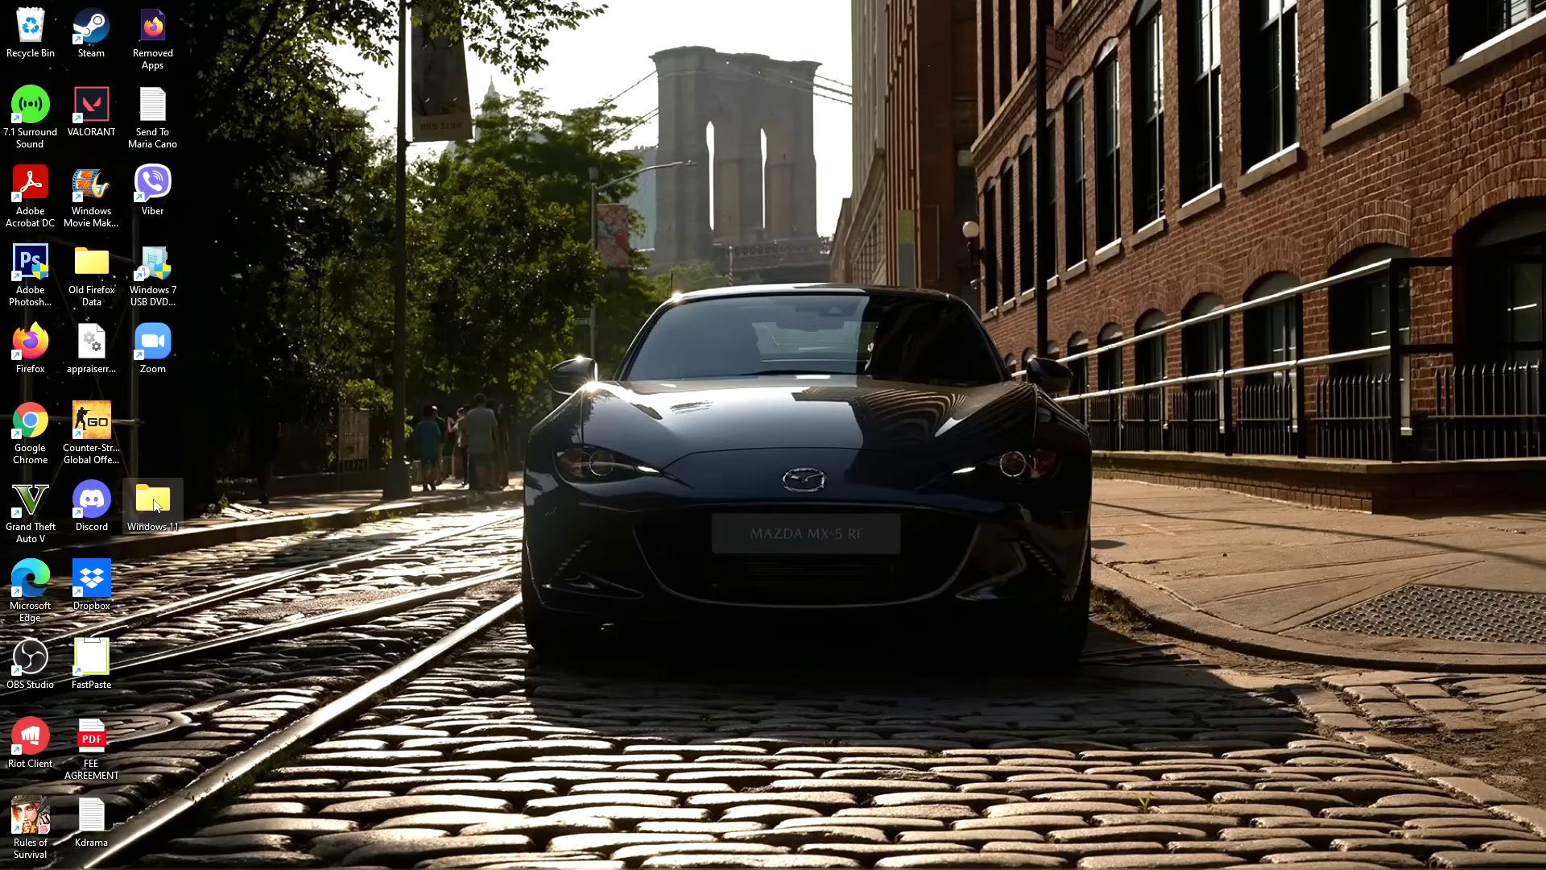
drag(747, 370, 749, 369)
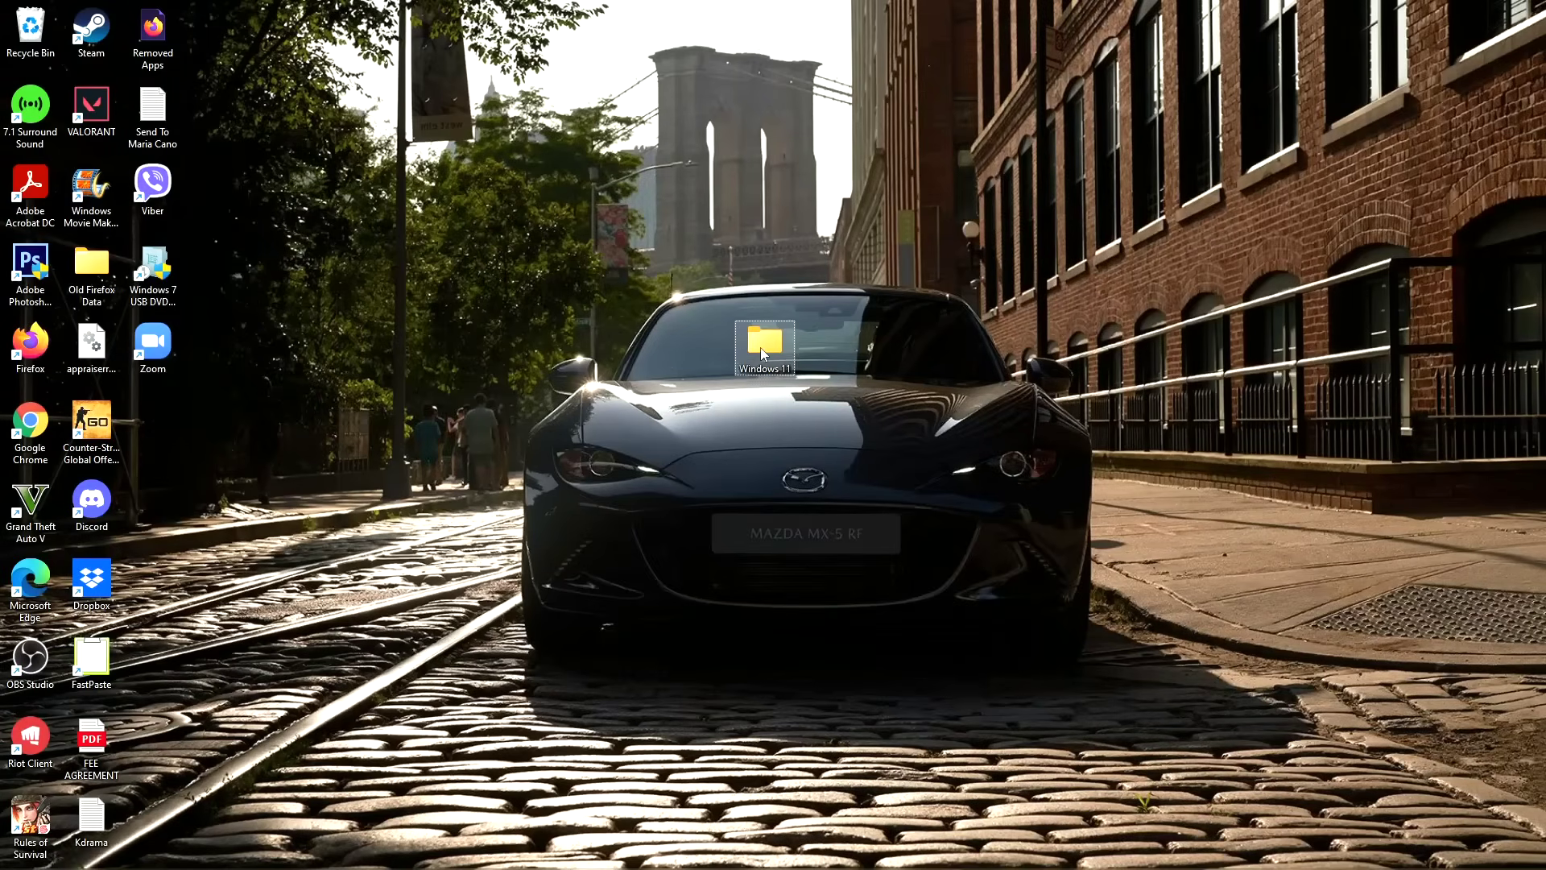
- Extract Win11_English_x64 into the Windows 11 folder using WinRAR's Extract Here
double_click(760, 346)
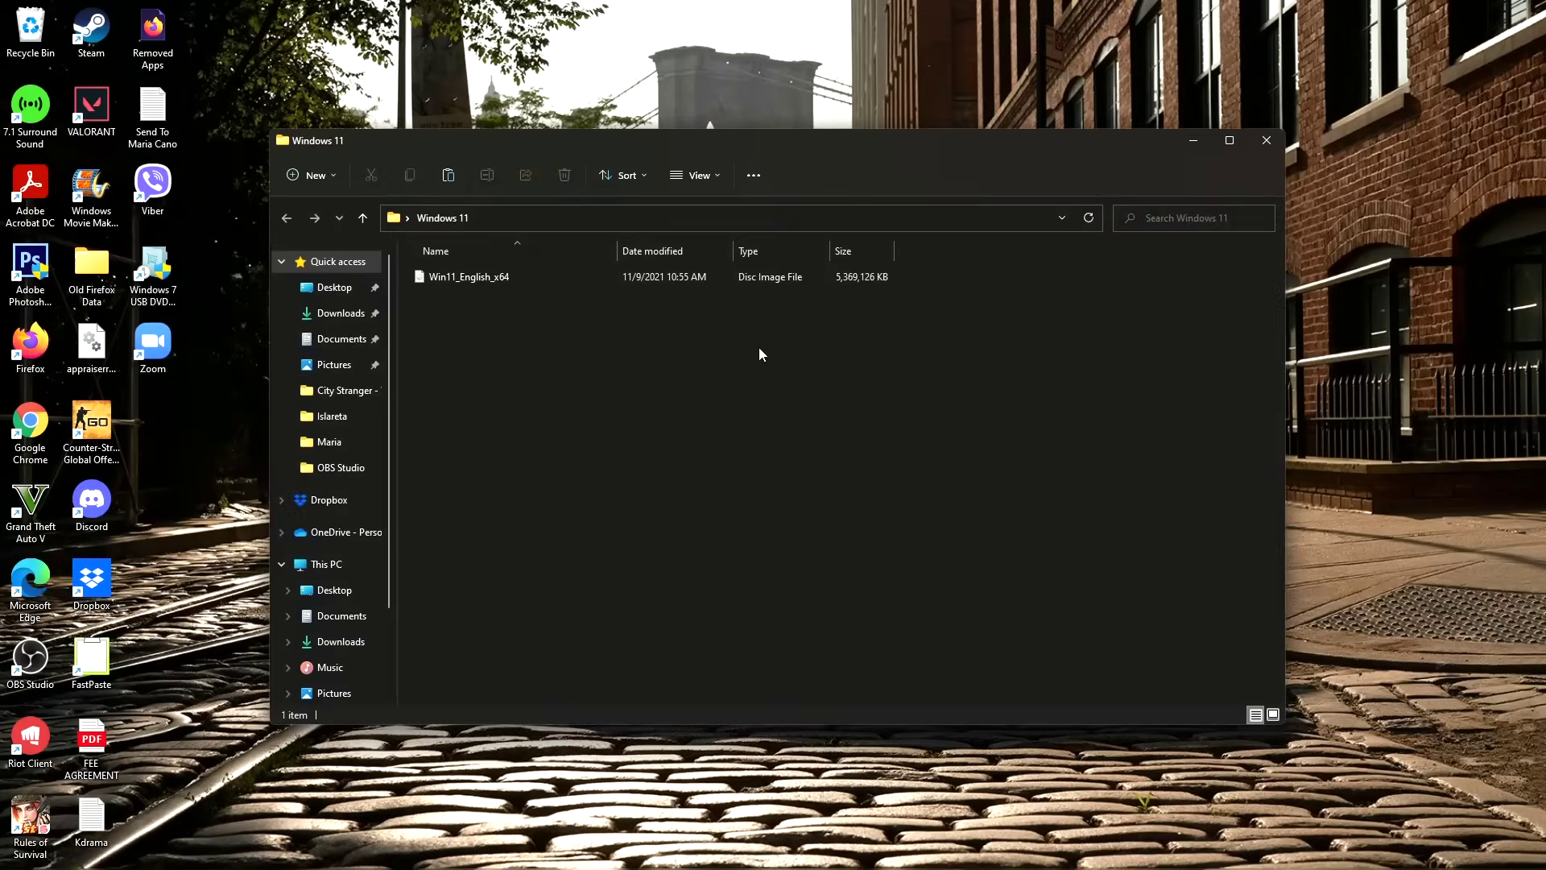
click(524, 281)
right_click(526, 282)
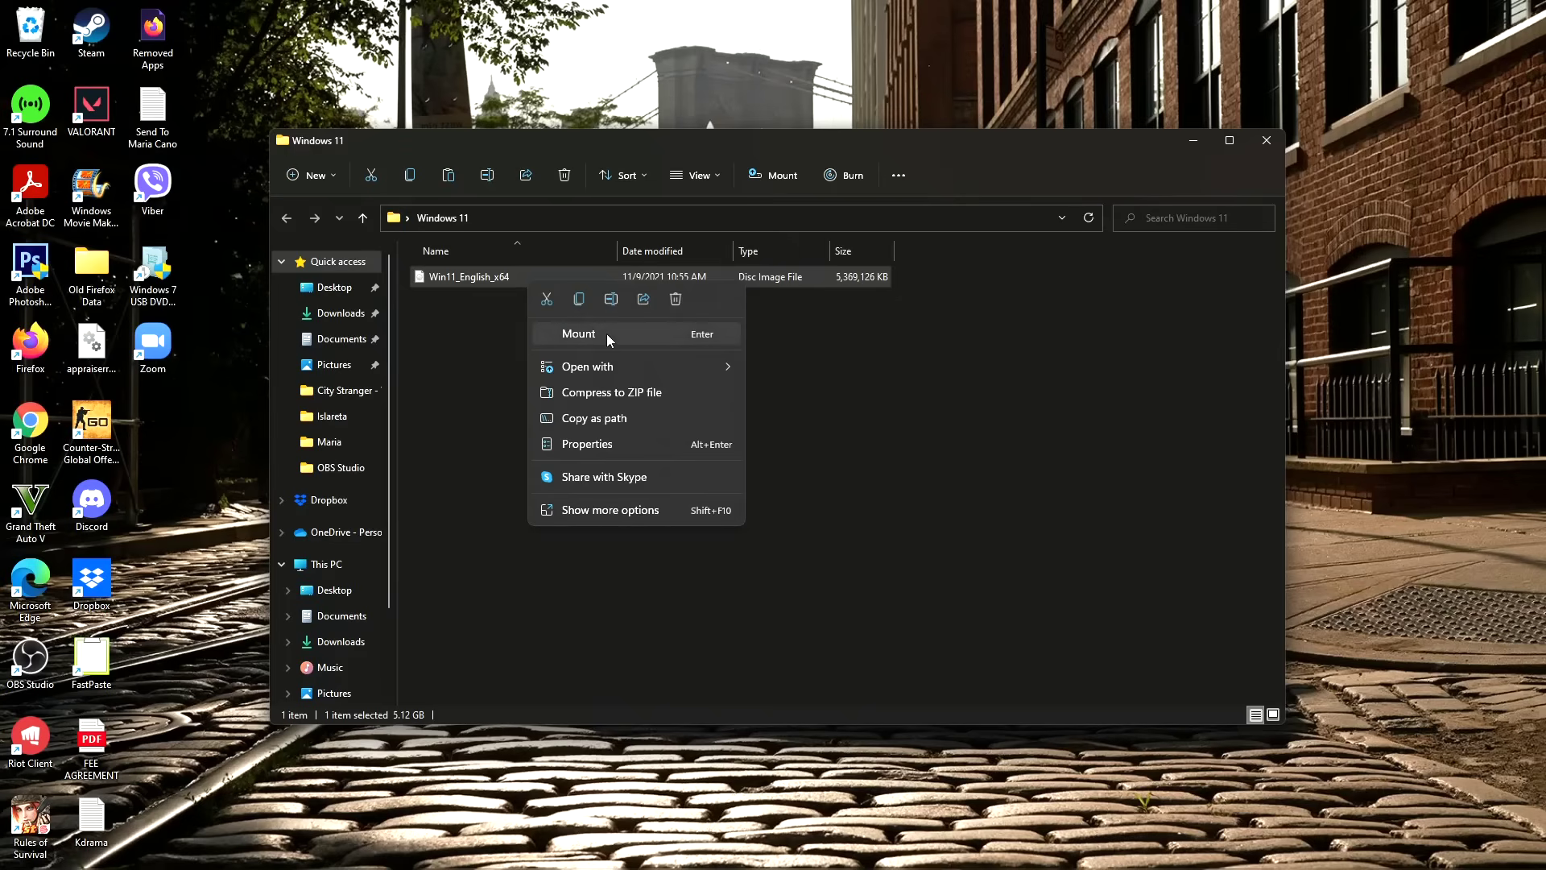
click(616, 508)
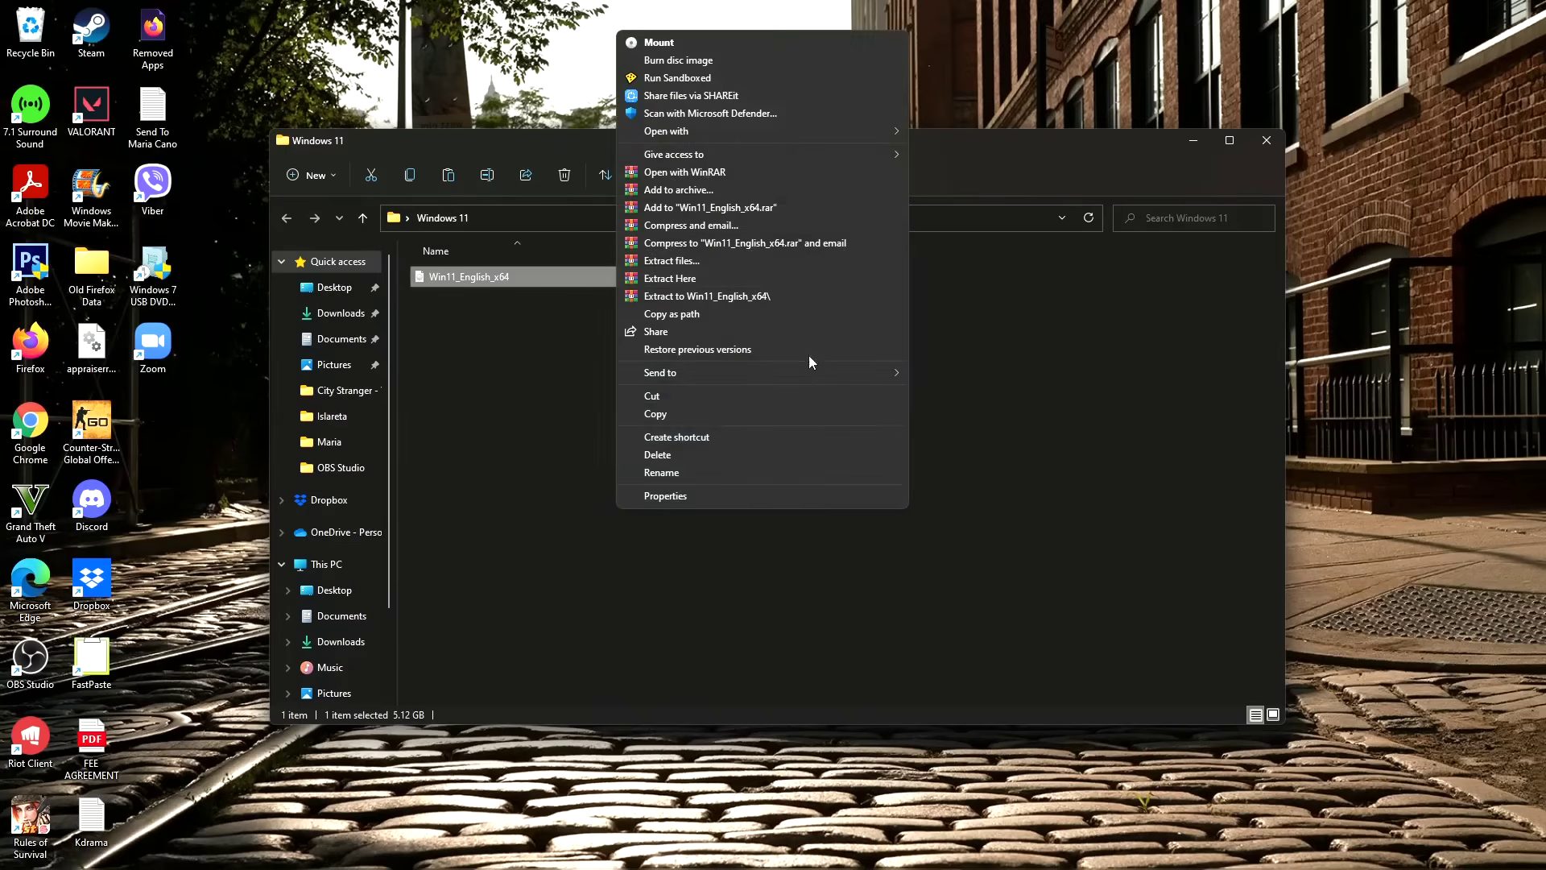
click(723, 281)
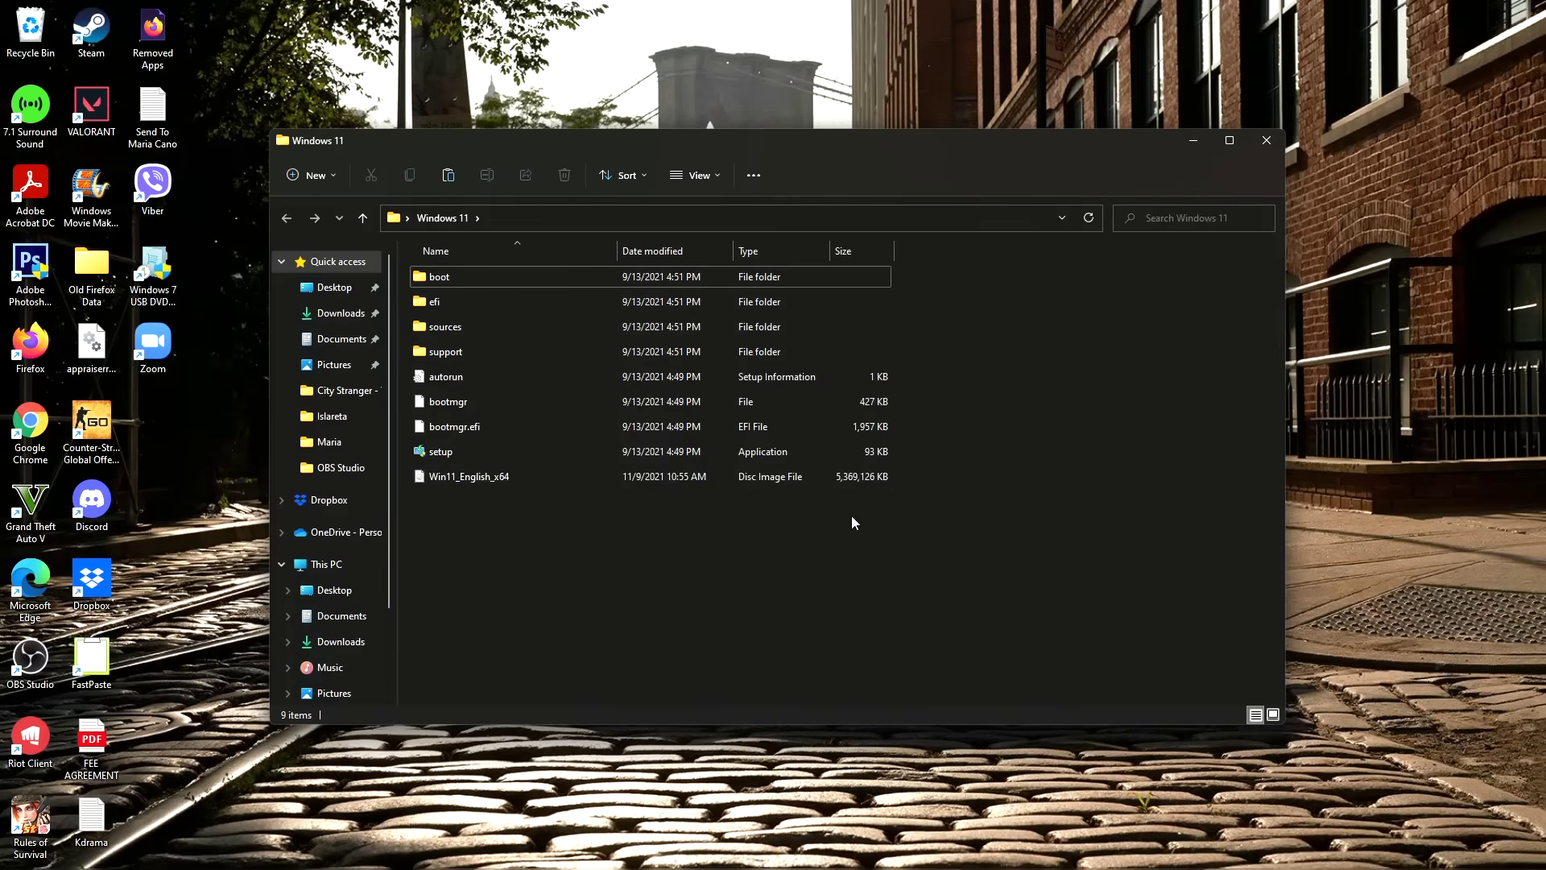
- Locate appraiserres.dll in the sources folder and bring up its context menu
double_click(620, 328)
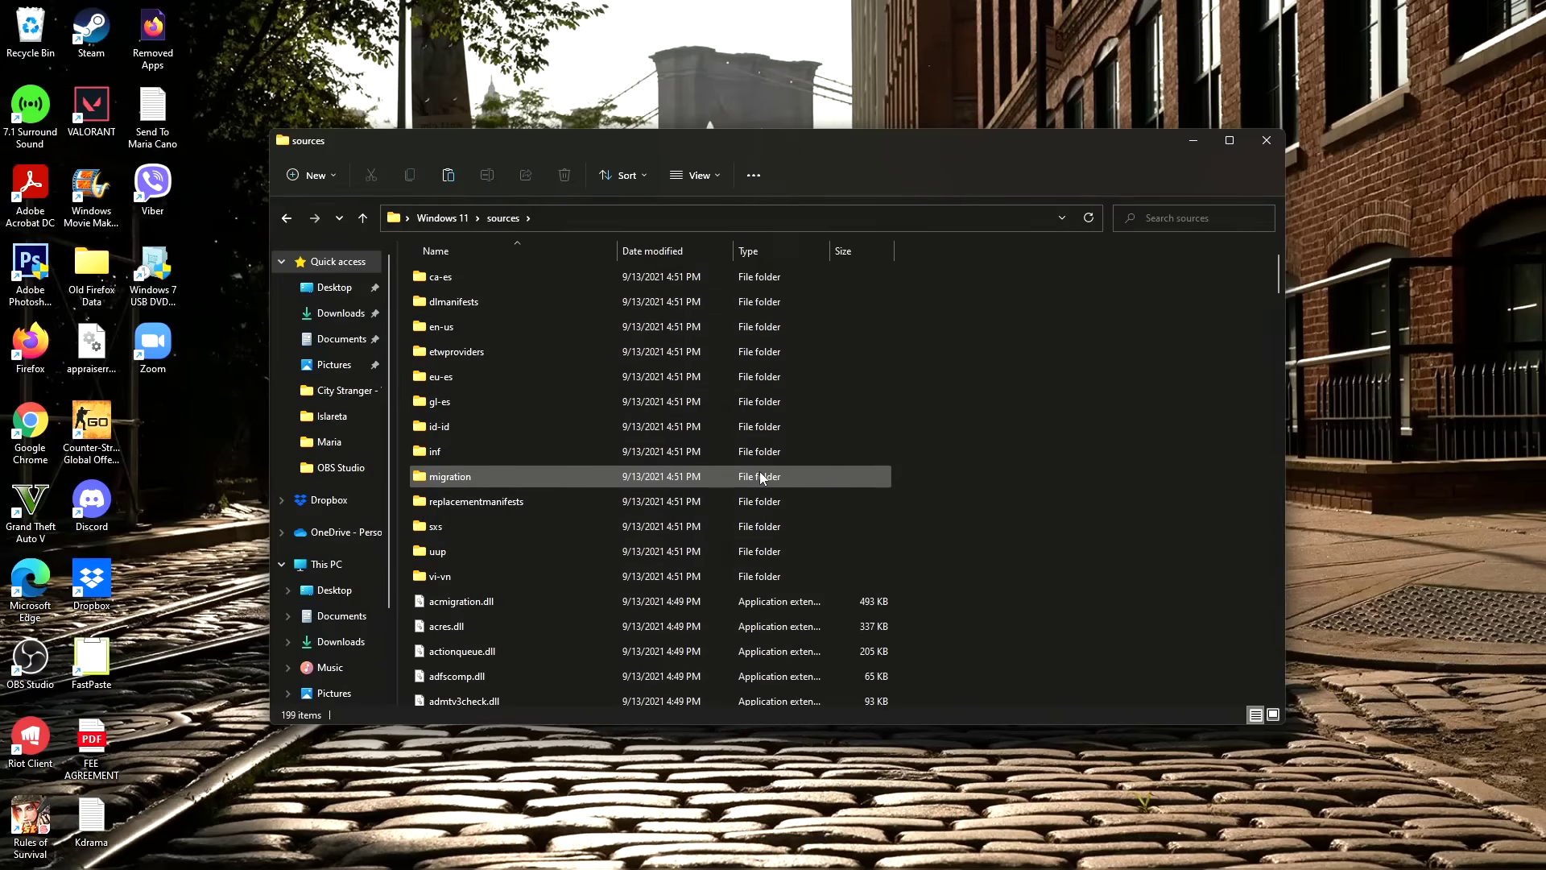
key(alt+Left)
double_click(556, 327)
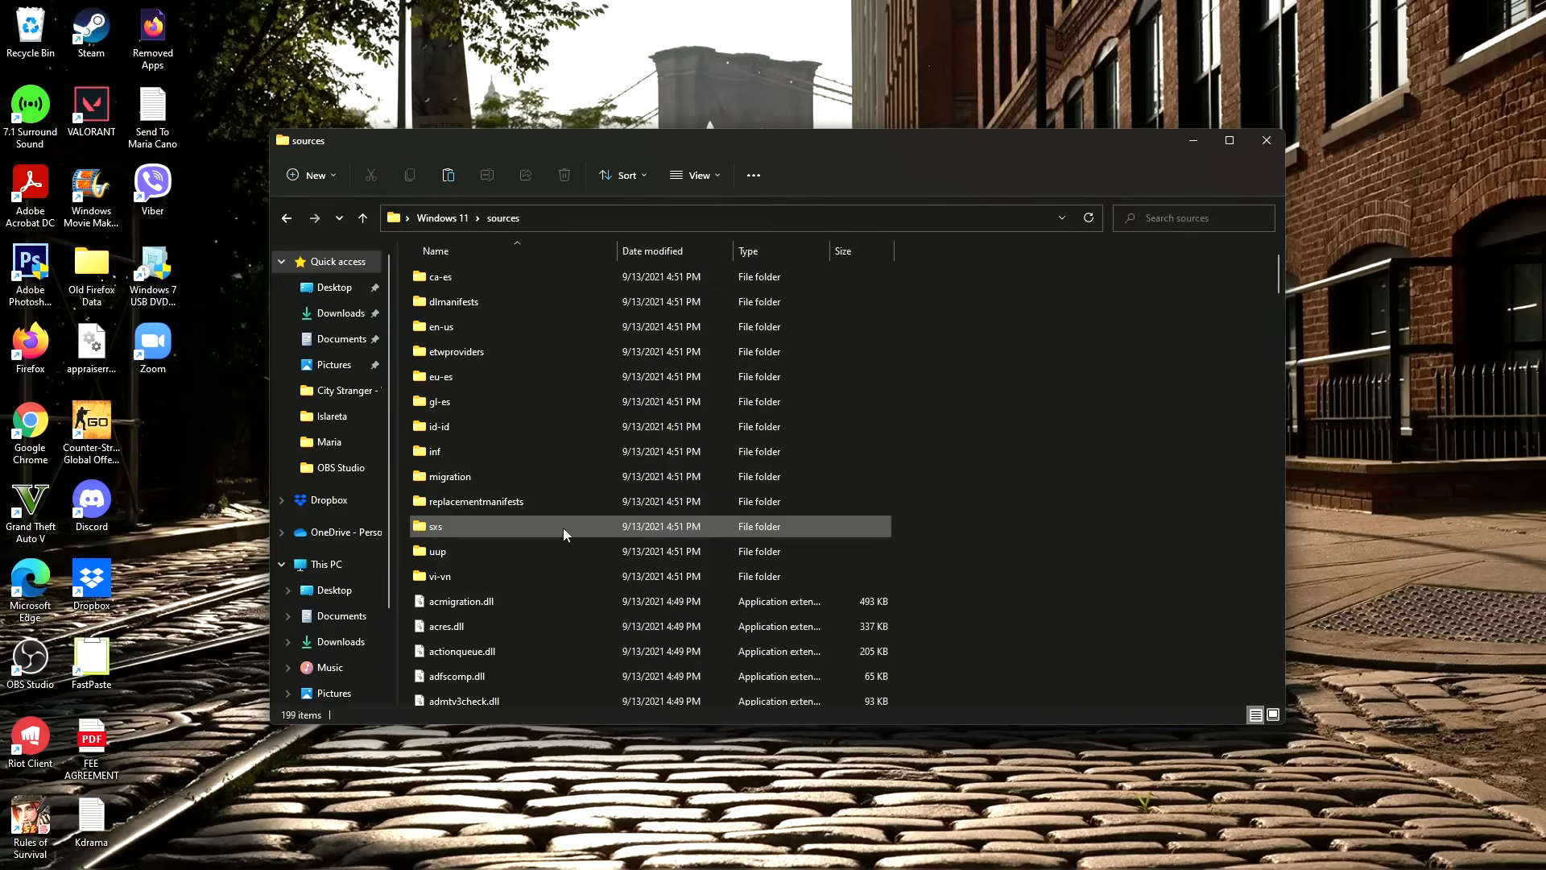
scroll(578, 499, down, 3)
scroll(596, 467, down, 1)
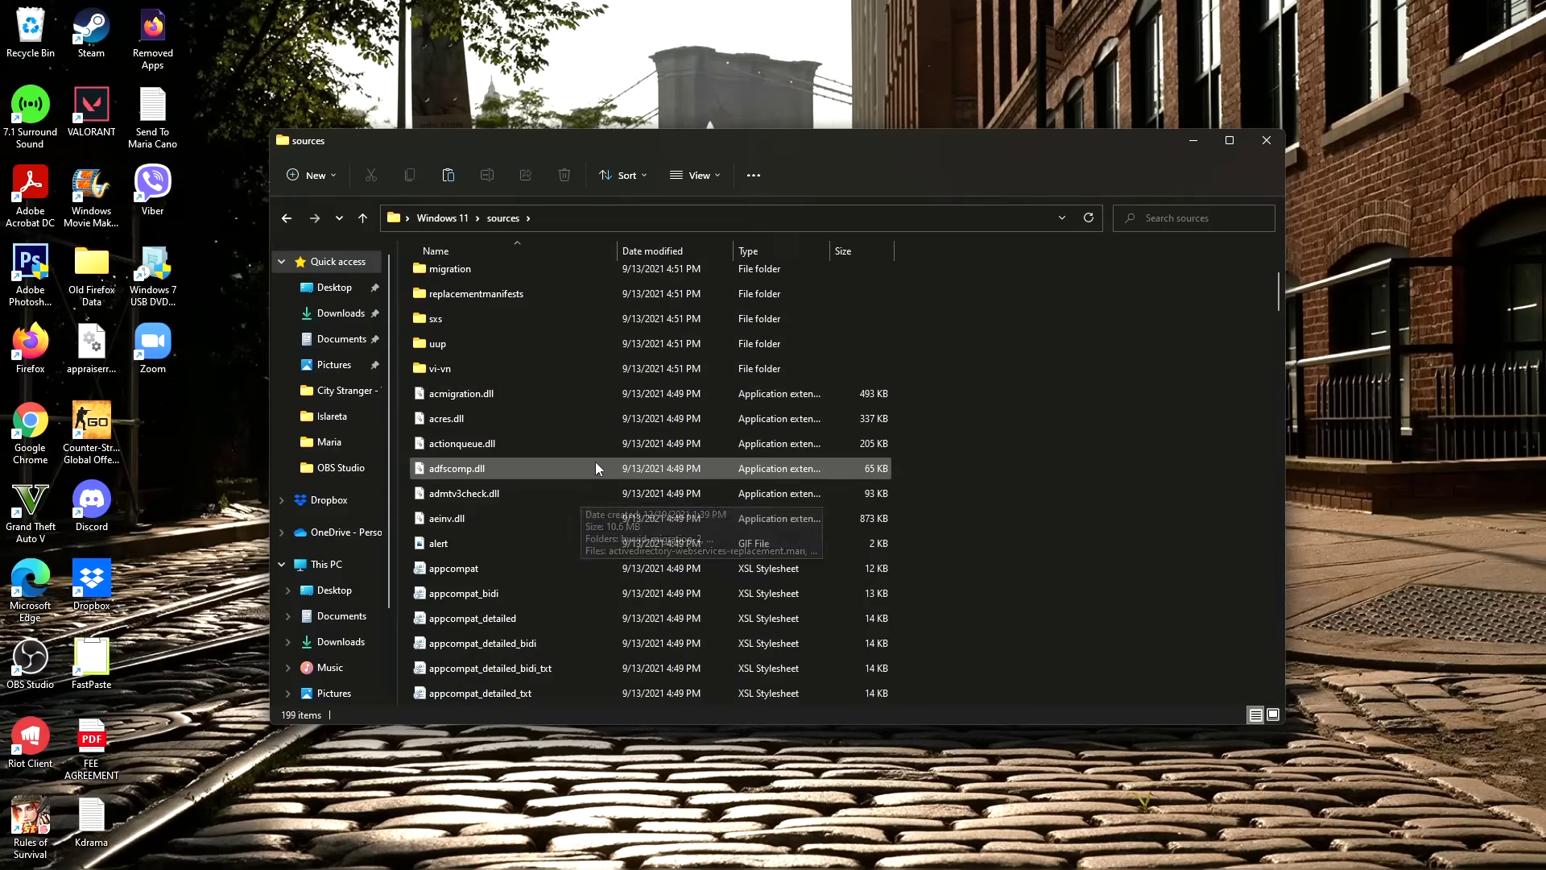
scroll(600, 563, down, 1)
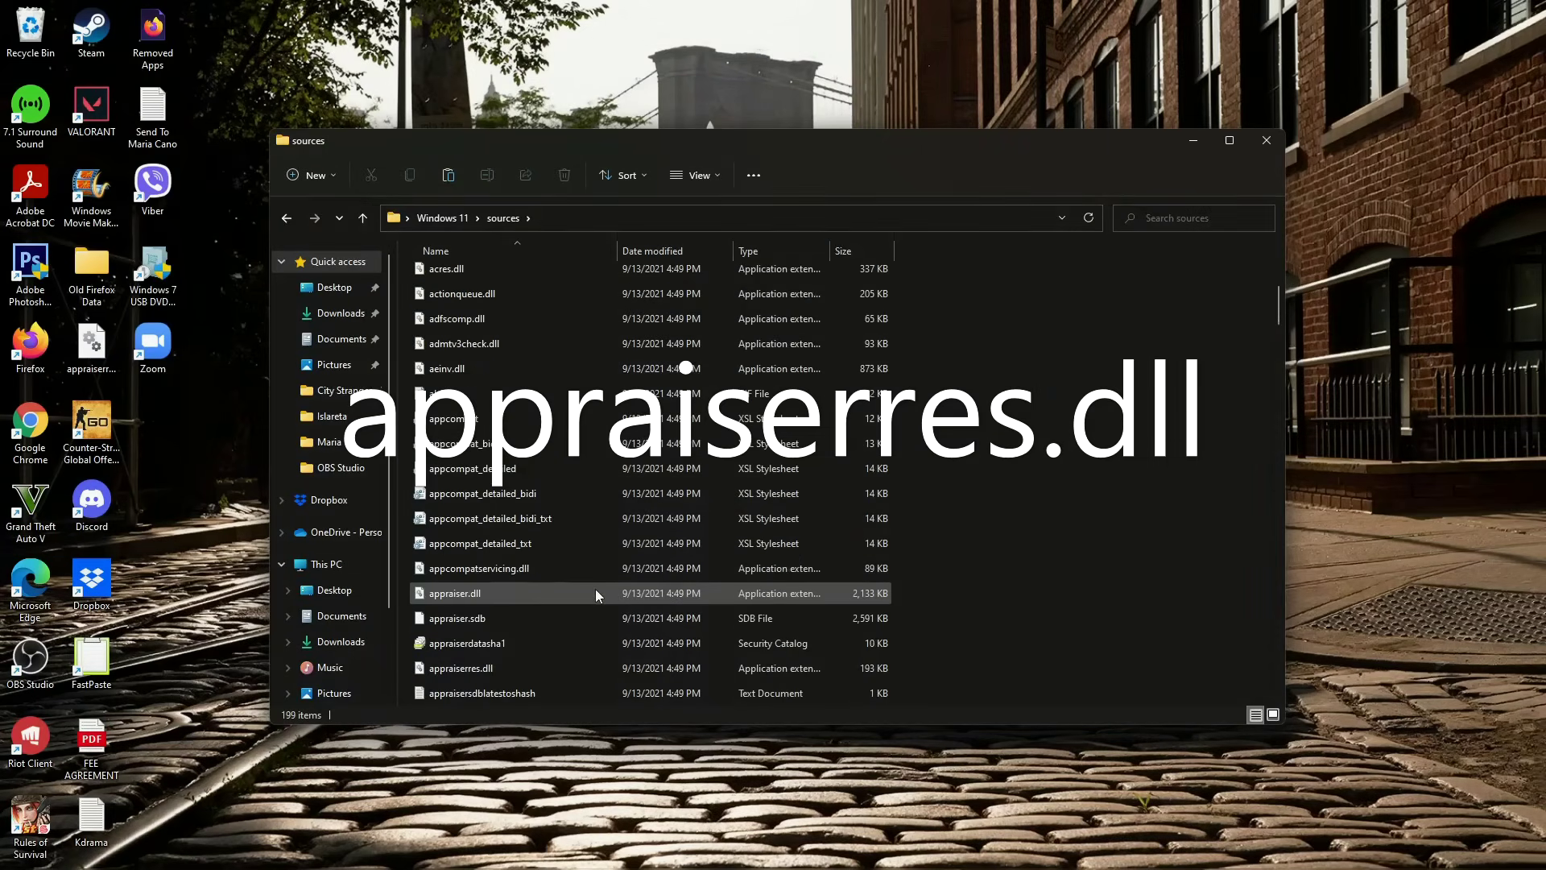
click(556, 668)
scroll(618, 531, down, 3)
right_click(631, 443)
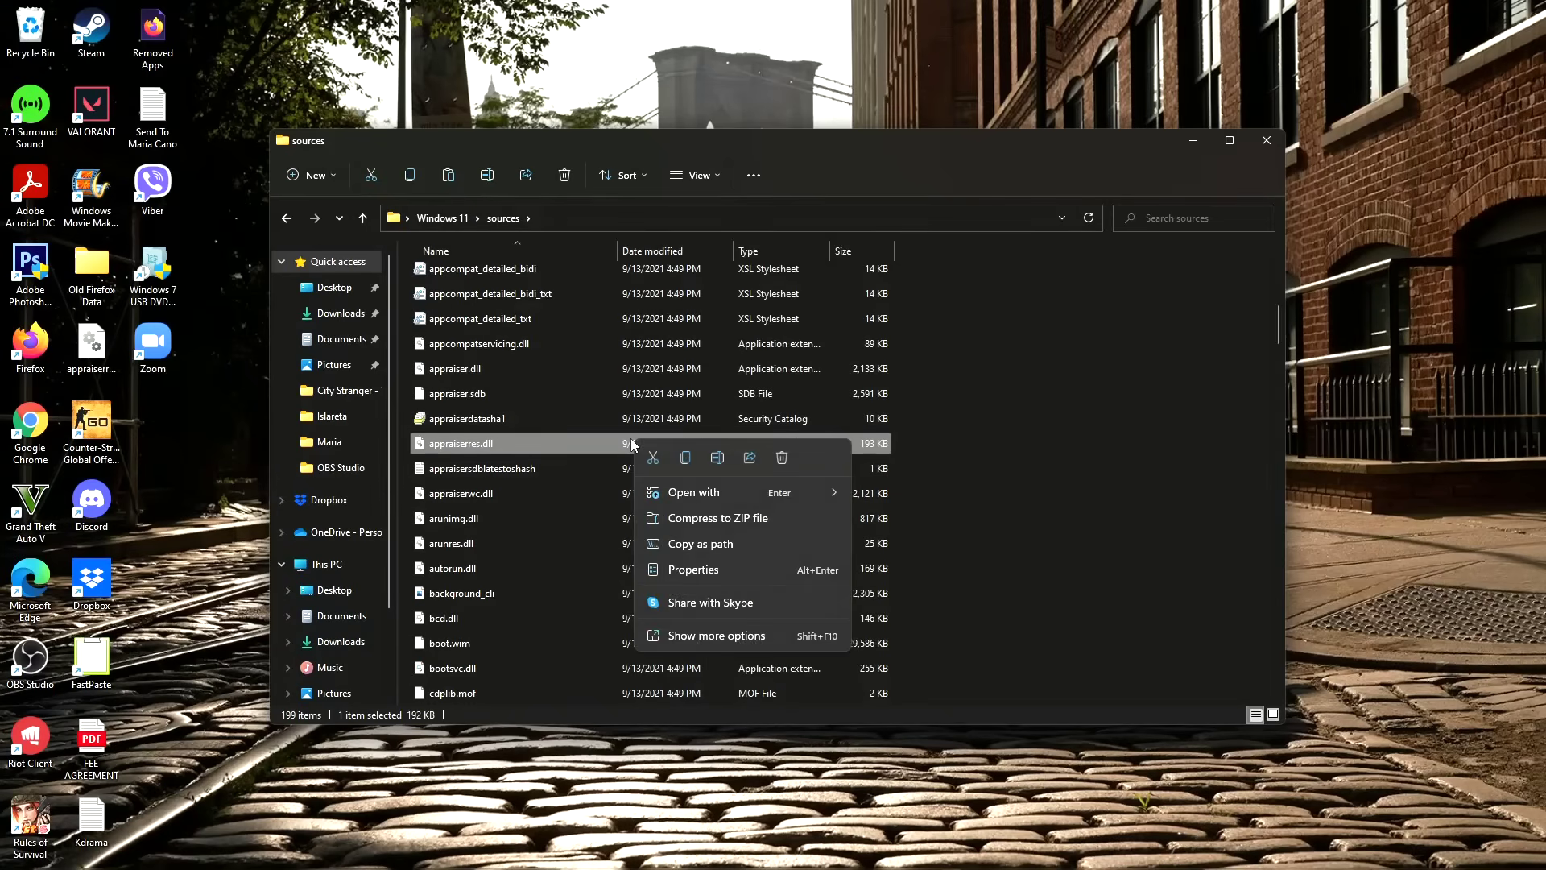
- Open appraiserres.dll with Notepad and move to its readable text section
mouse_move(734, 491)
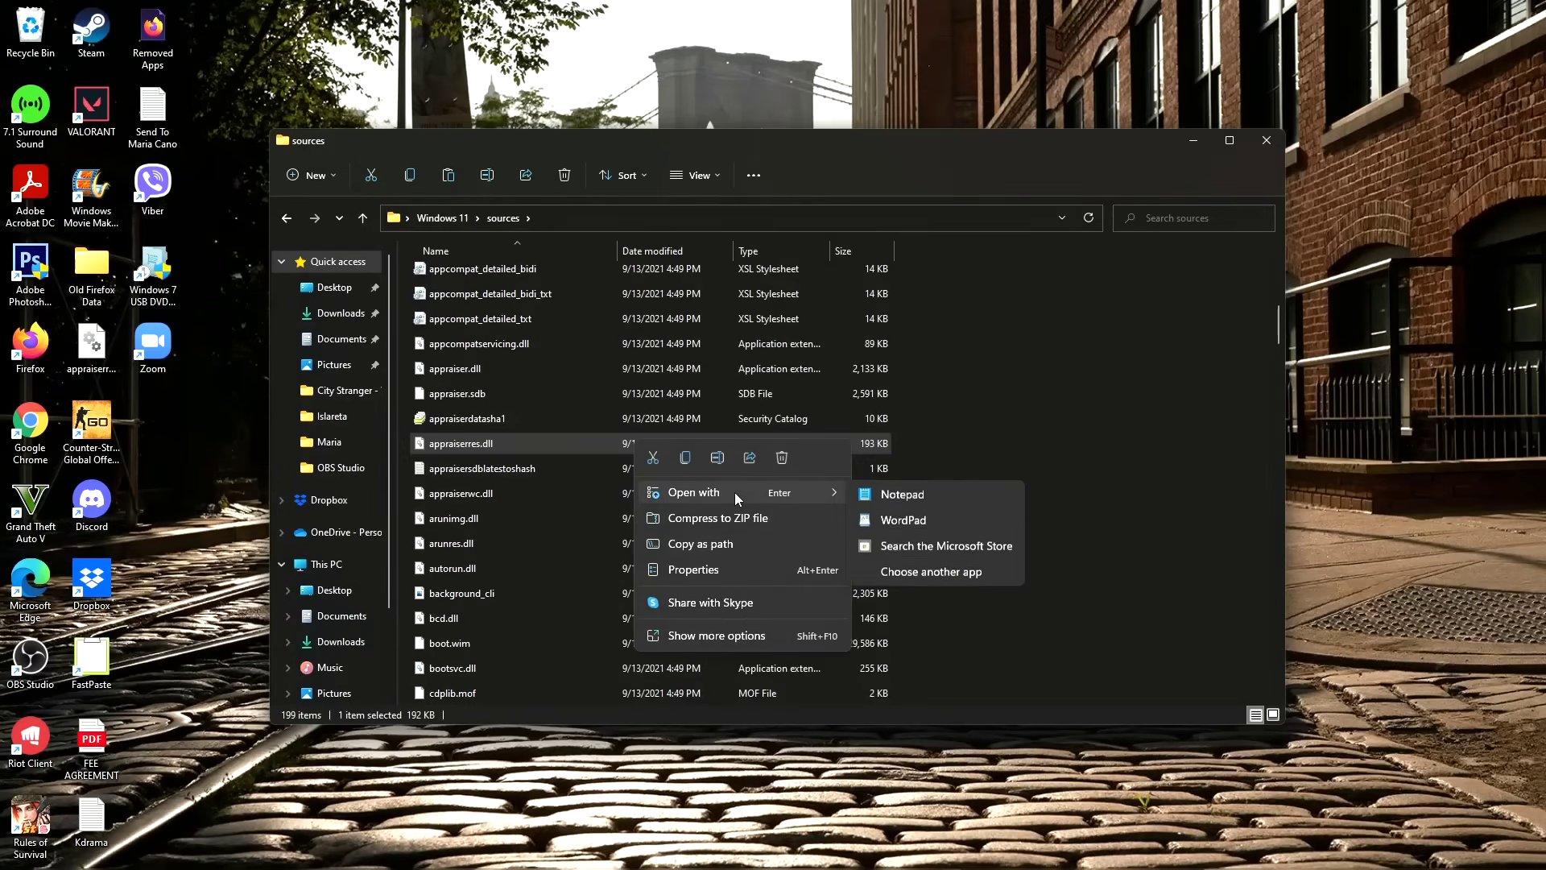
click(937, 494)
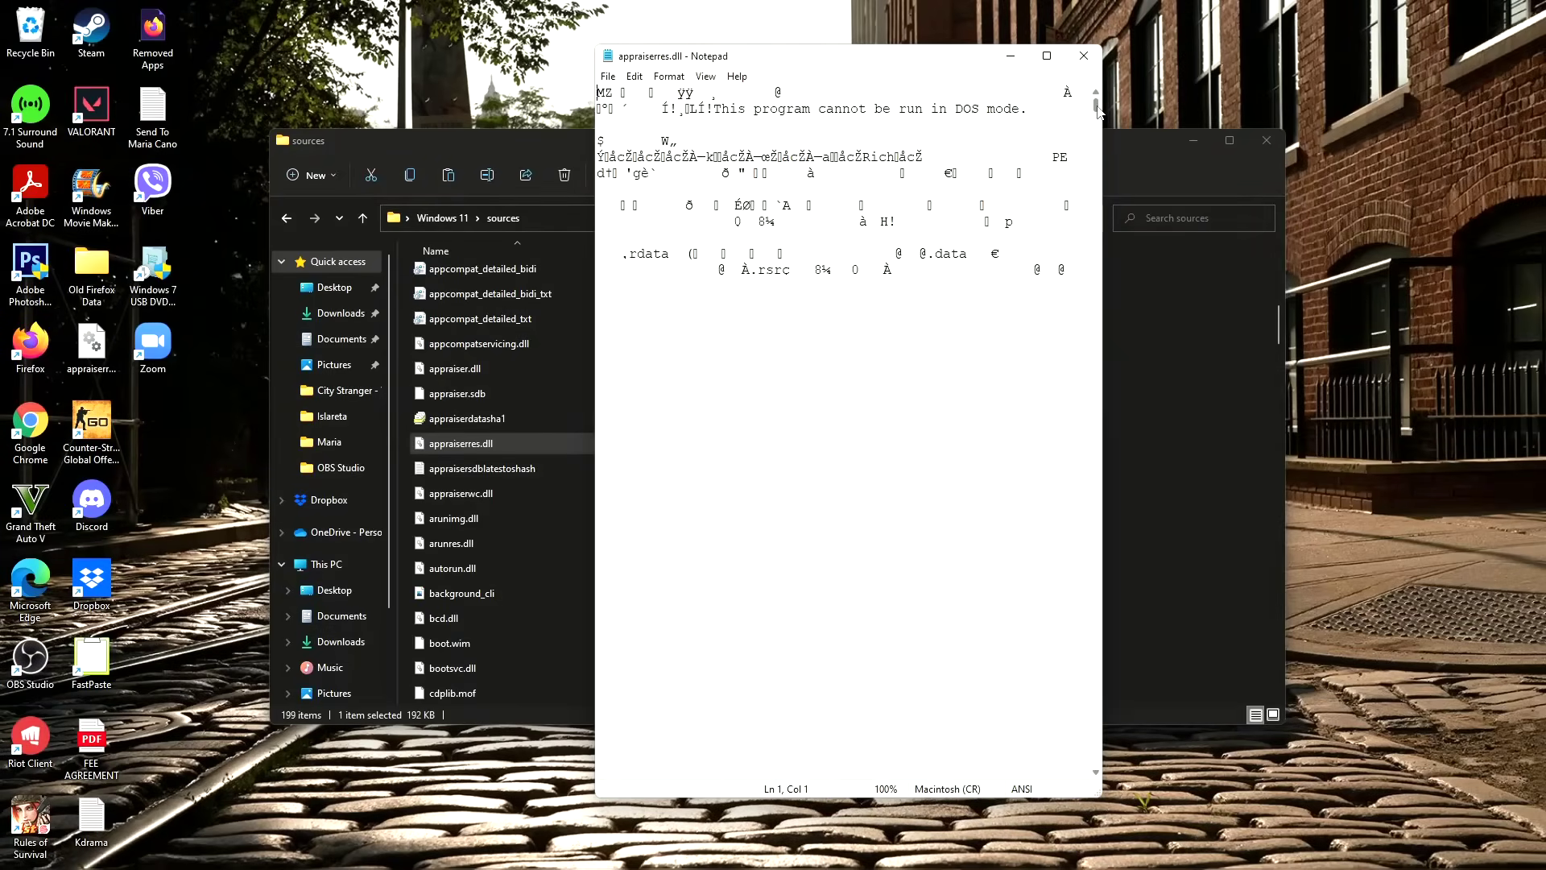
mouse_move(1097, 111)
mouse_down()
mouse_move(1090, 198)
mouse_move(1095, 109)
mouse_up()
- Search for 'tpm' and delete the TpmVersion asset type block
key(ctrl+f)
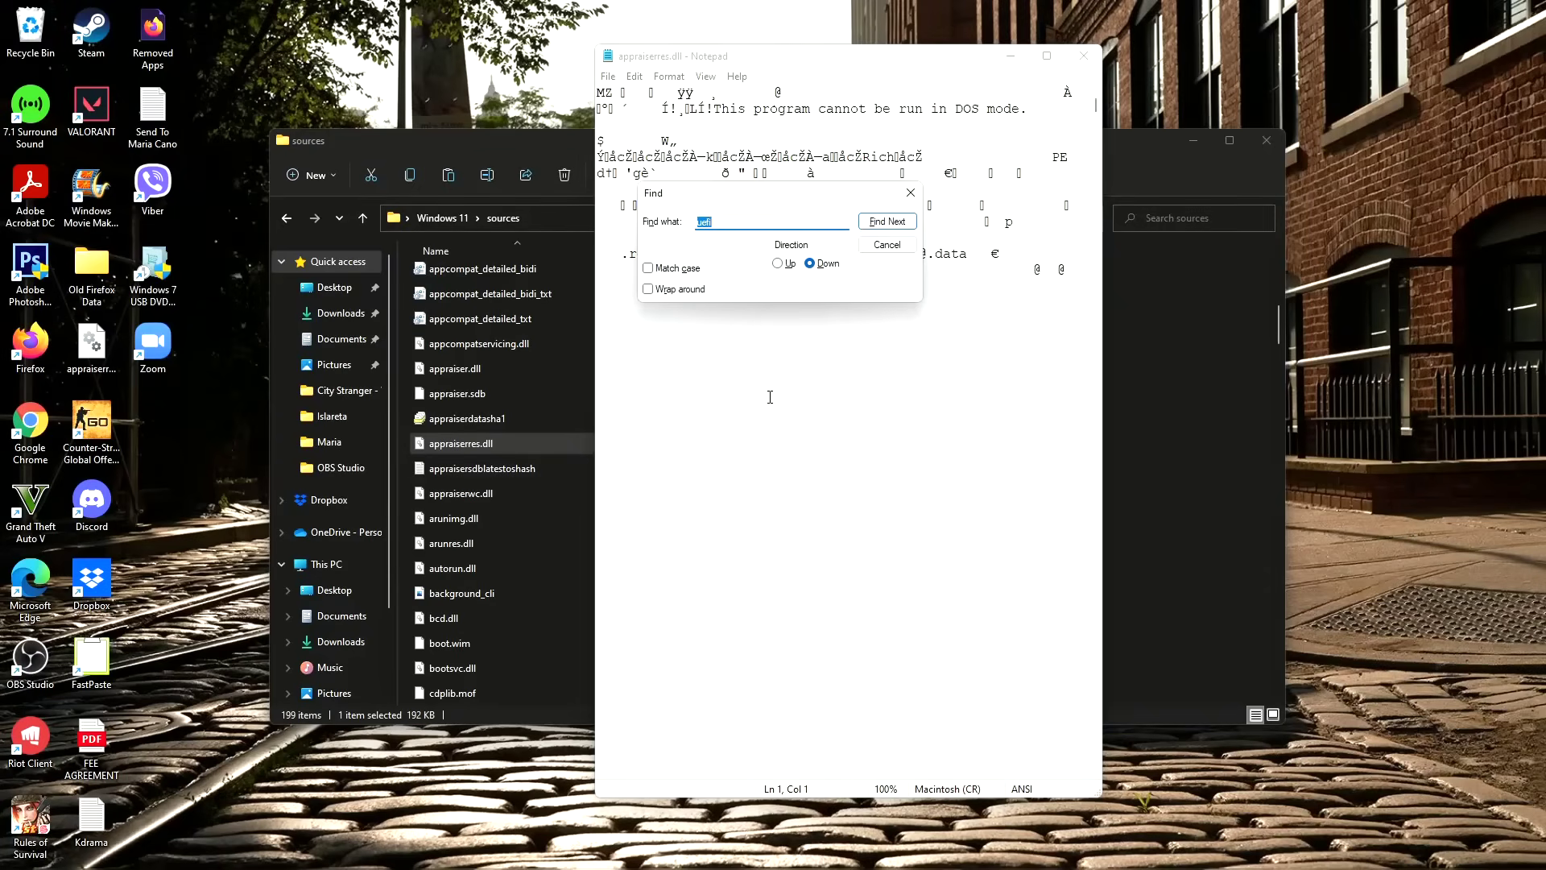
text(tpm)
key(Return)
scroll(781, 483, down, 3)
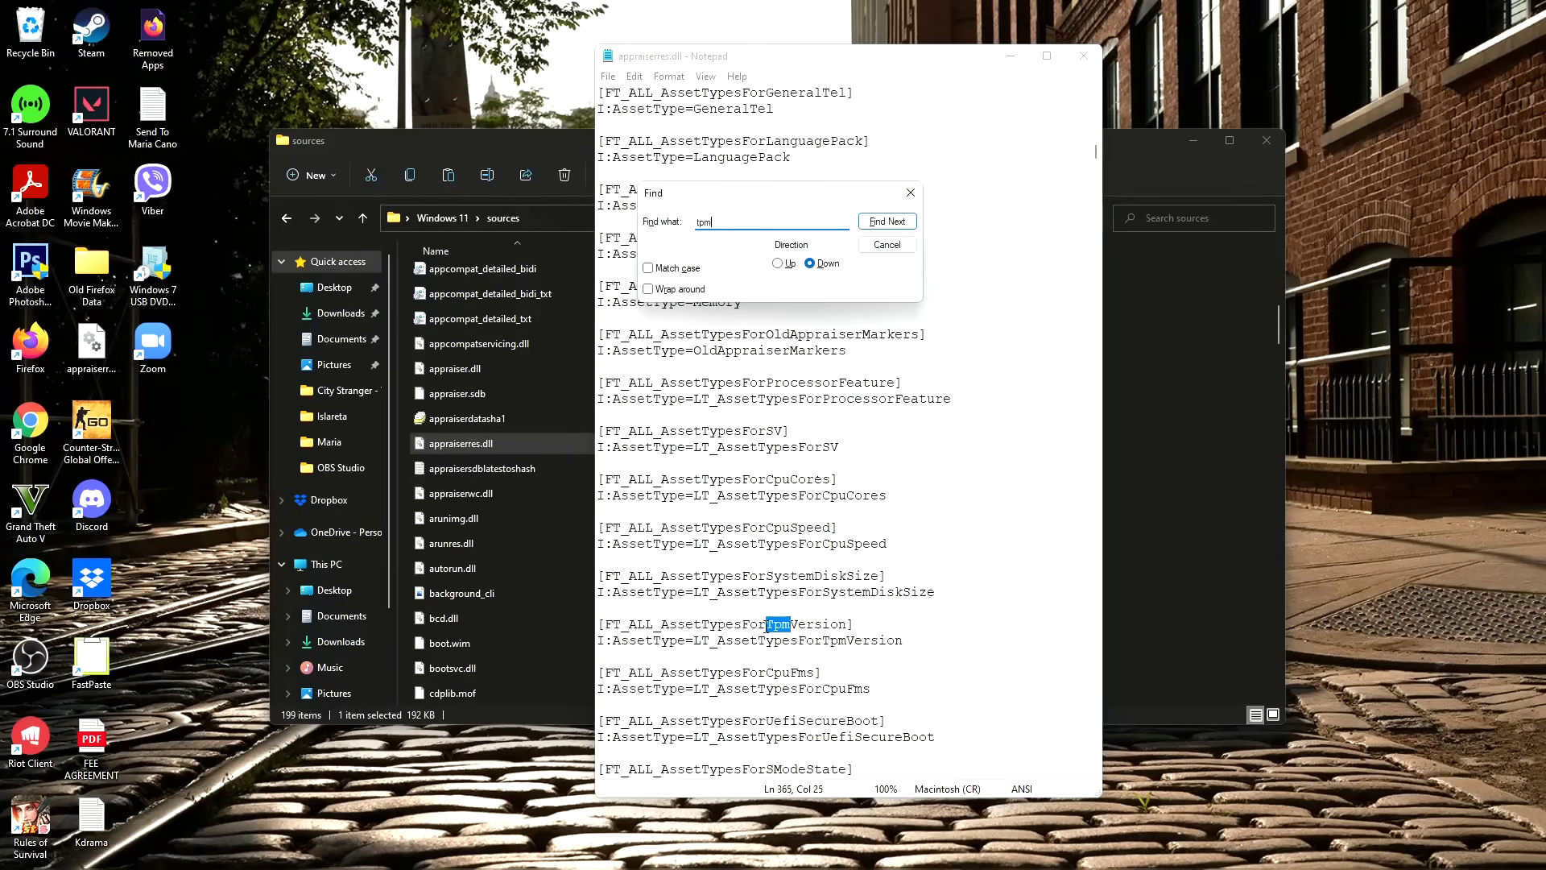
drag(766, 624, 791, 622)
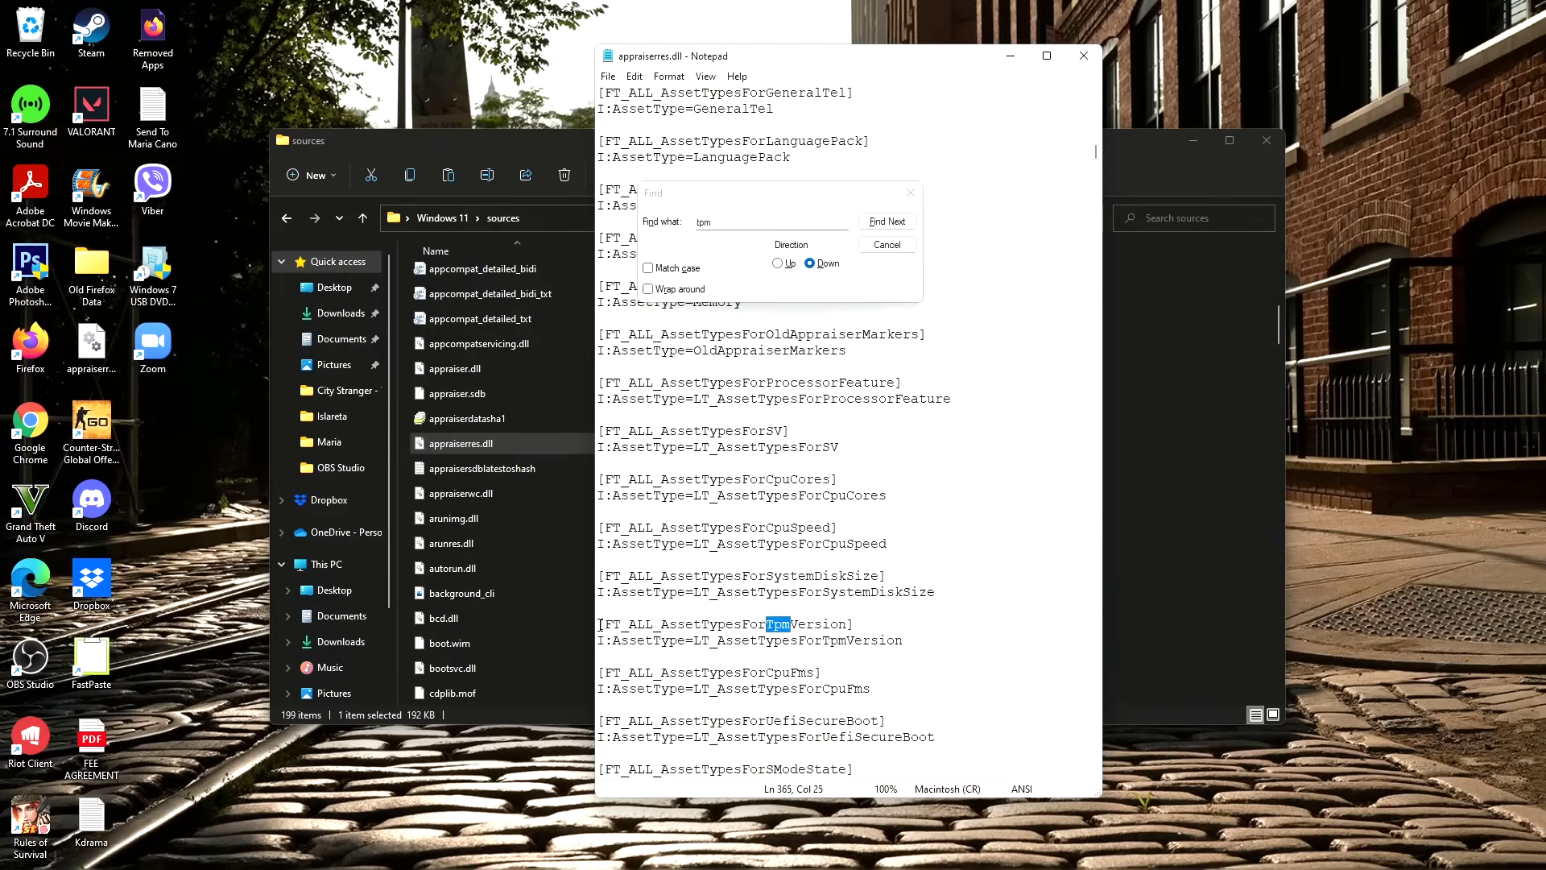
drag(598, 624, 902, 639)
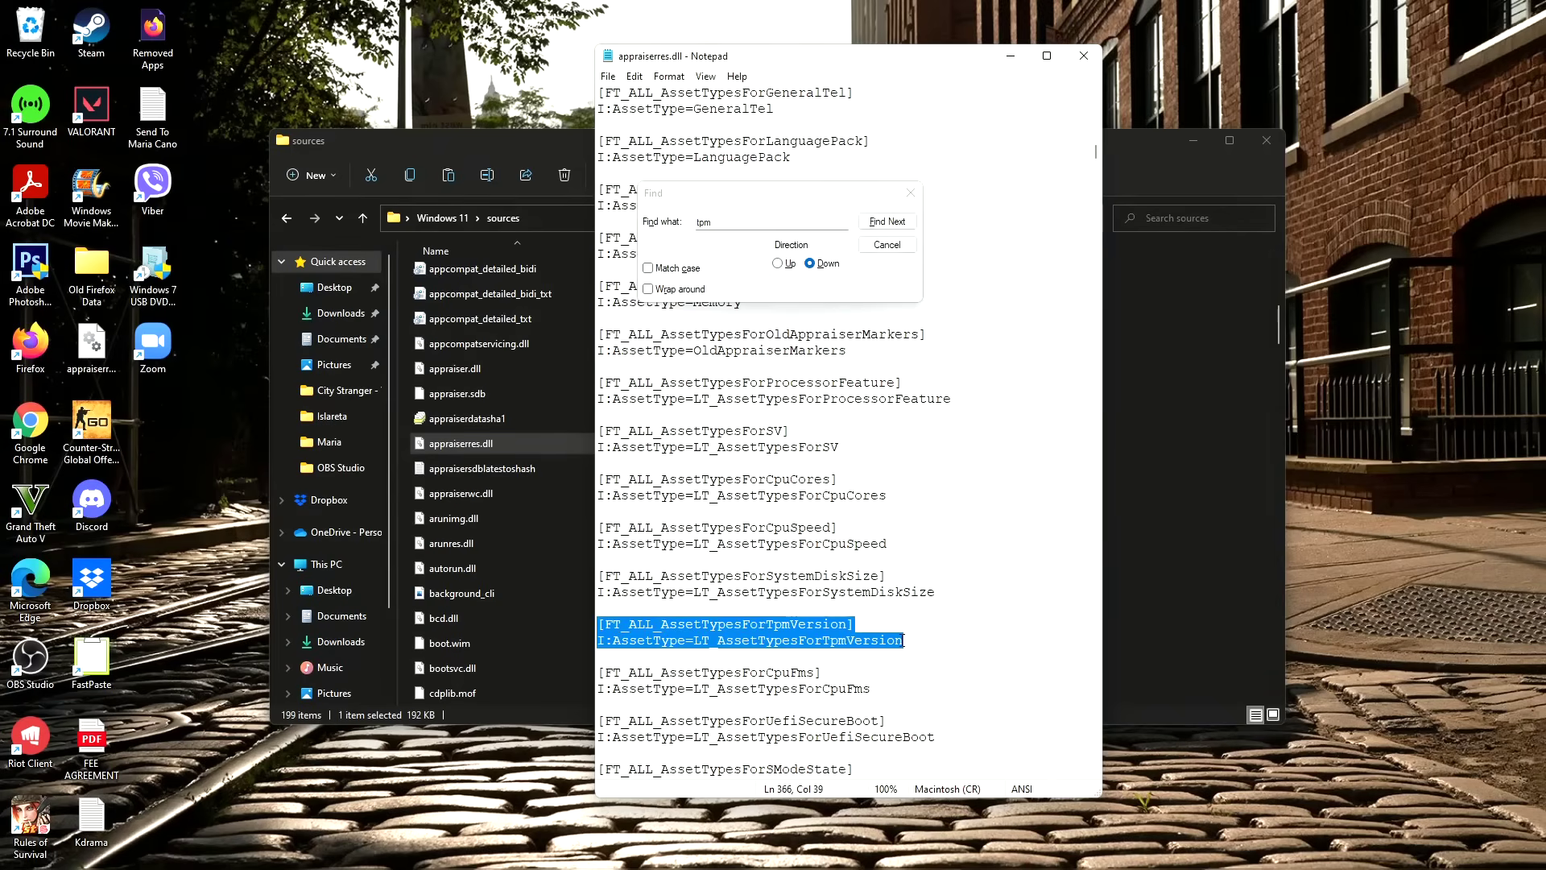
key(BackSpace)
key(BackSpace)
key(BackSpace)
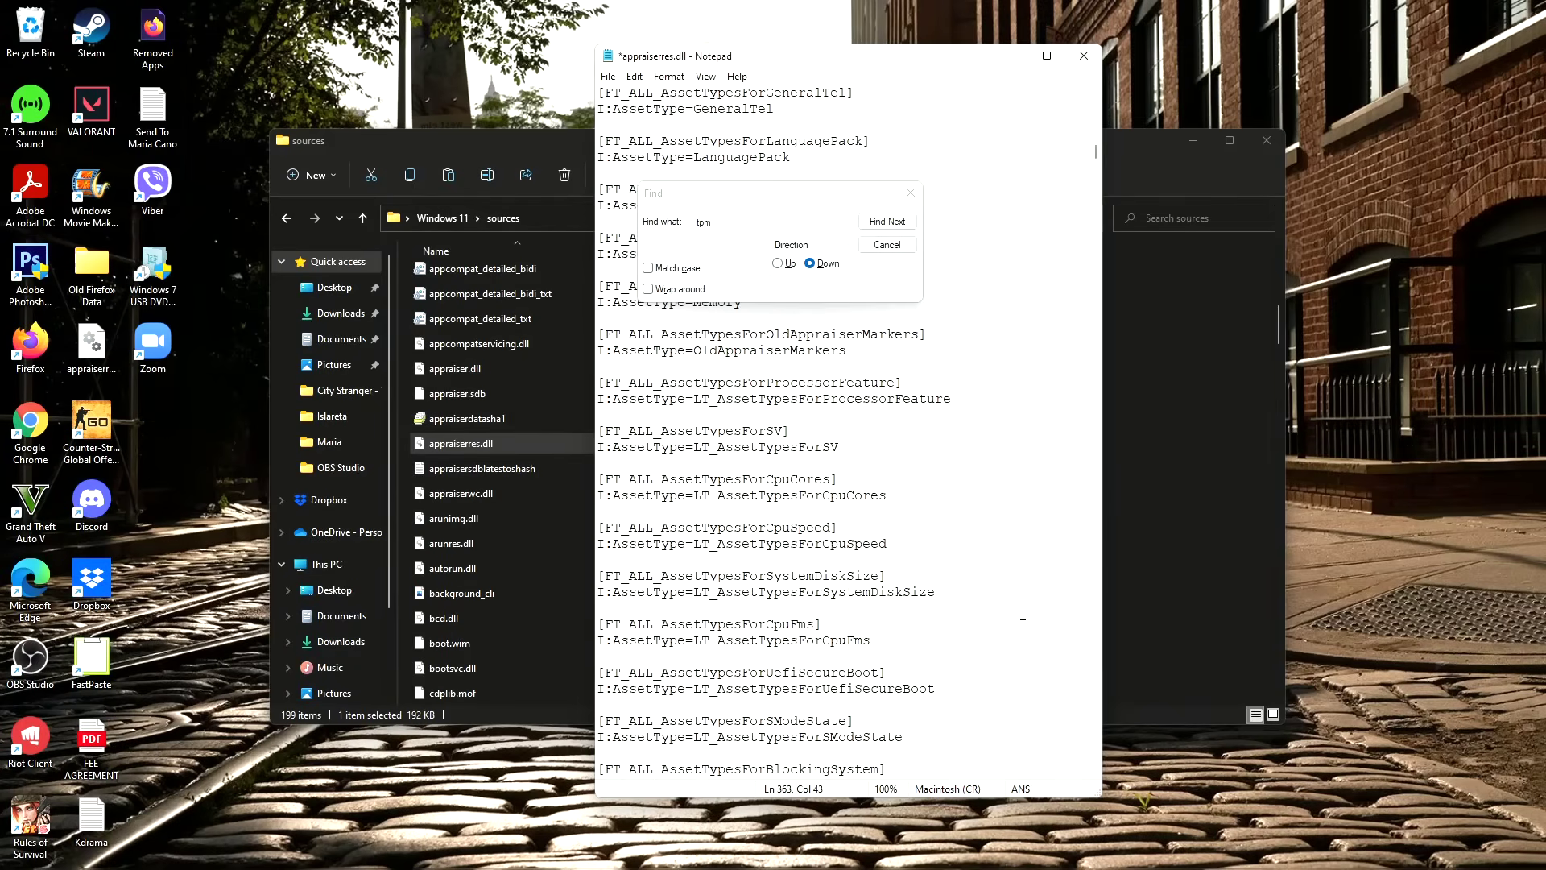
- Delete the SubBucket_124 TPM block and the BlockedByTpmVersion marker block
click(871, 226)
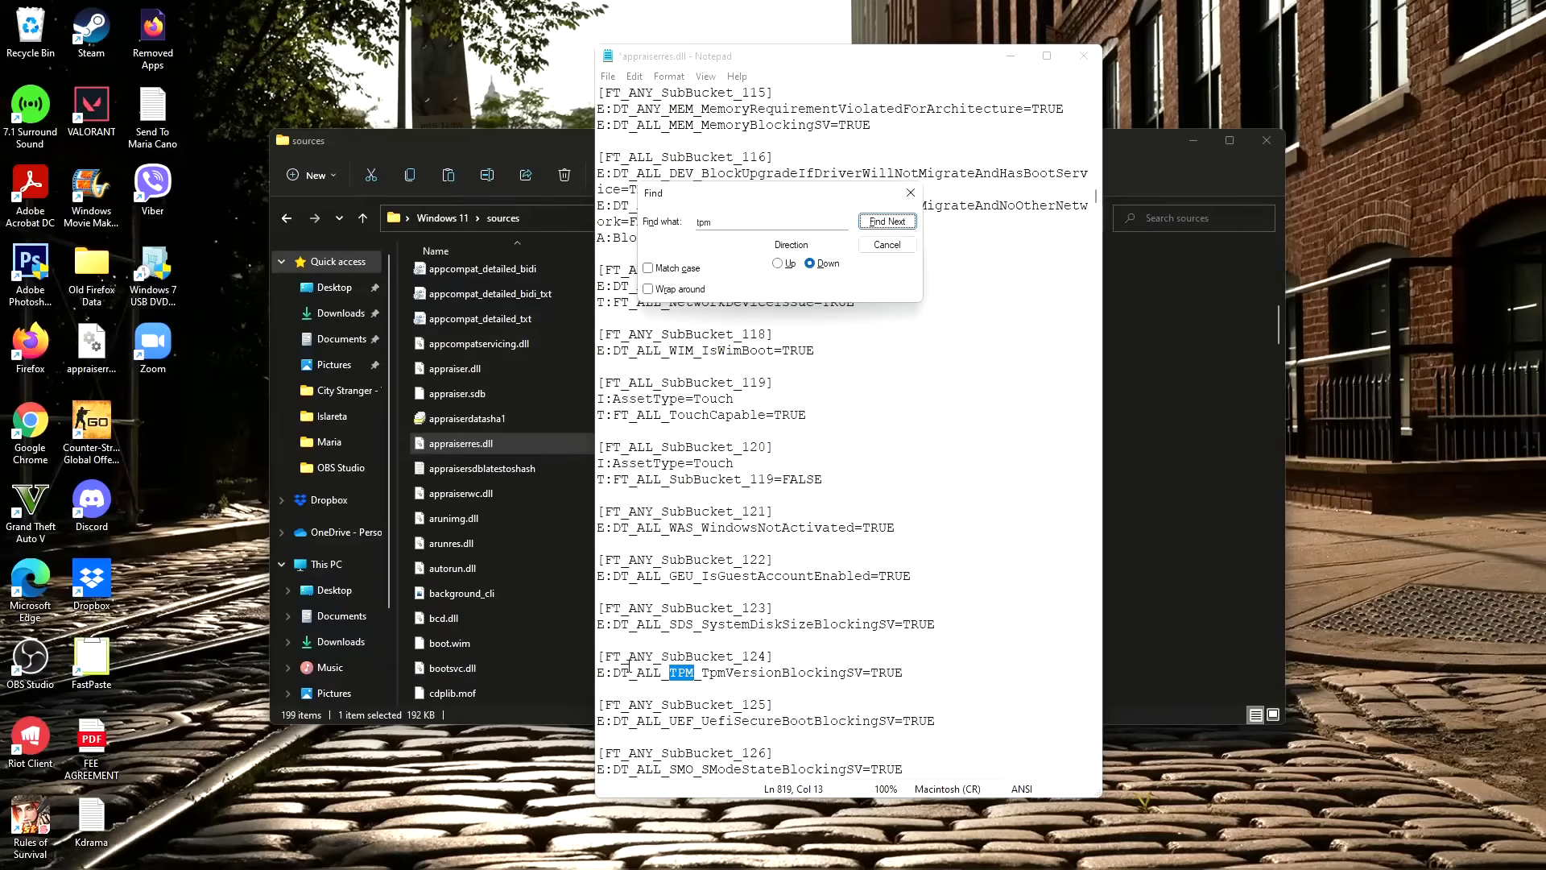
drag(600, 656, 908, 680)
key(BackSpace)
key(BackSpace)
key(BackSpace)
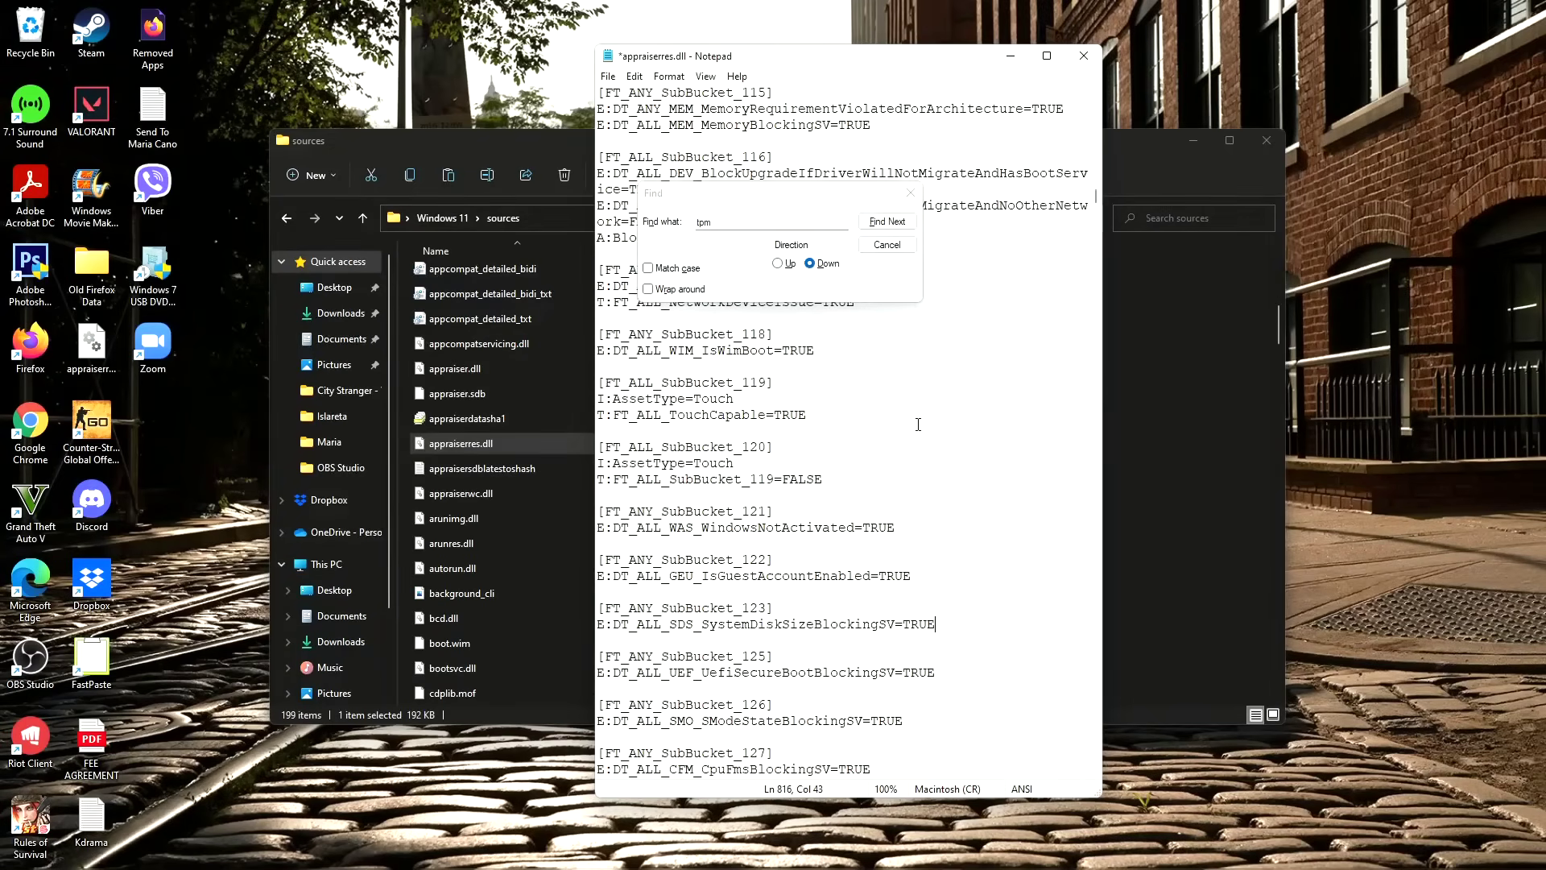
click(886, 221)
click(887, 221)
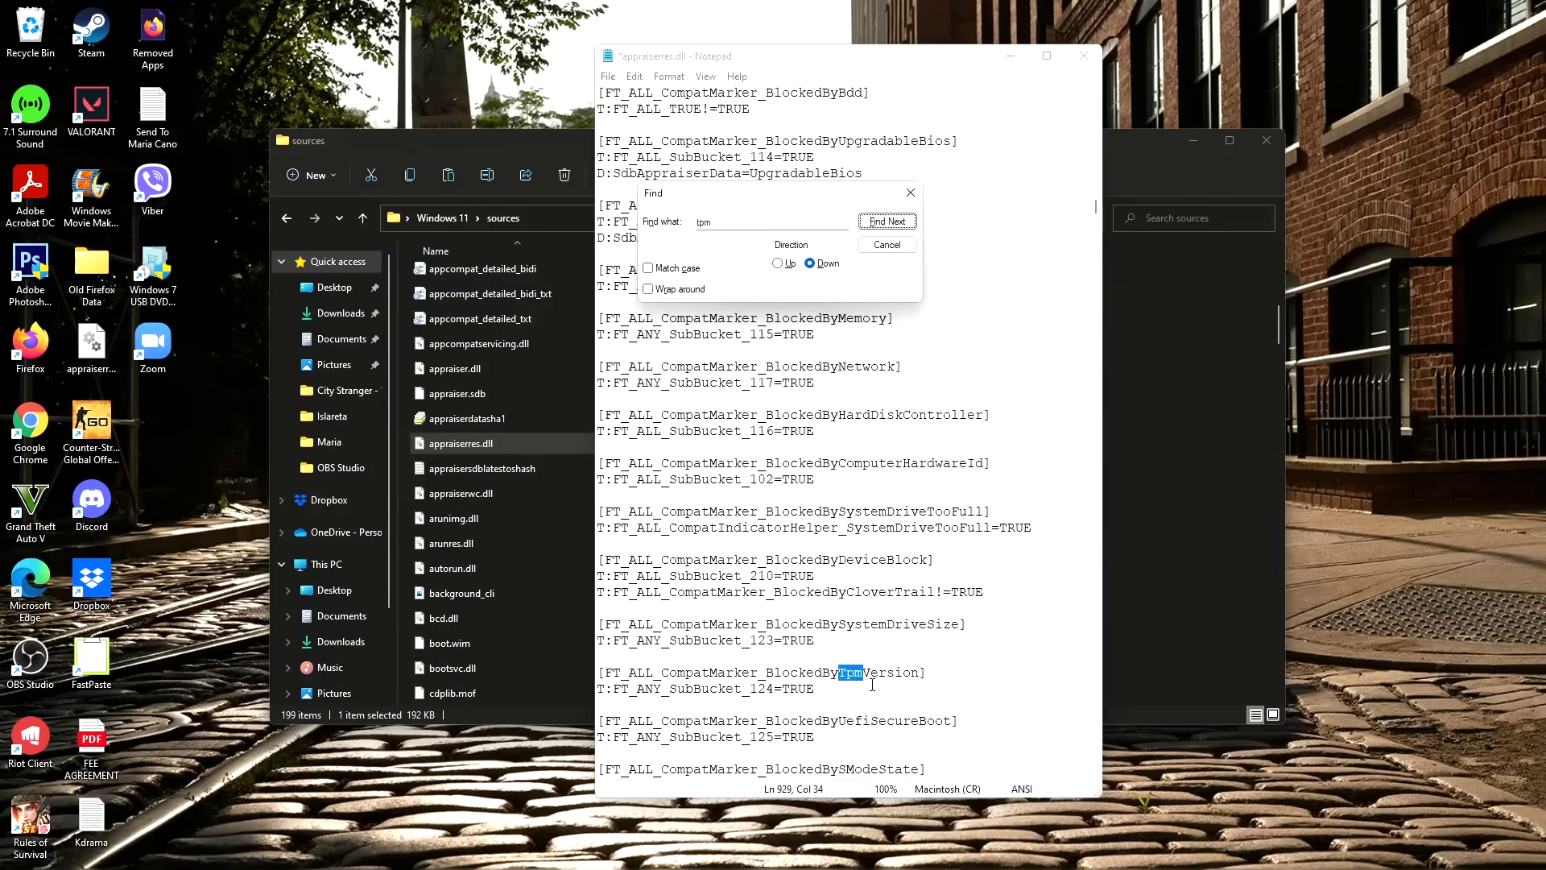
drag(862, 685, 598, 667)
key(BackSpace)
key(BackSpace)
key(BackSpace)
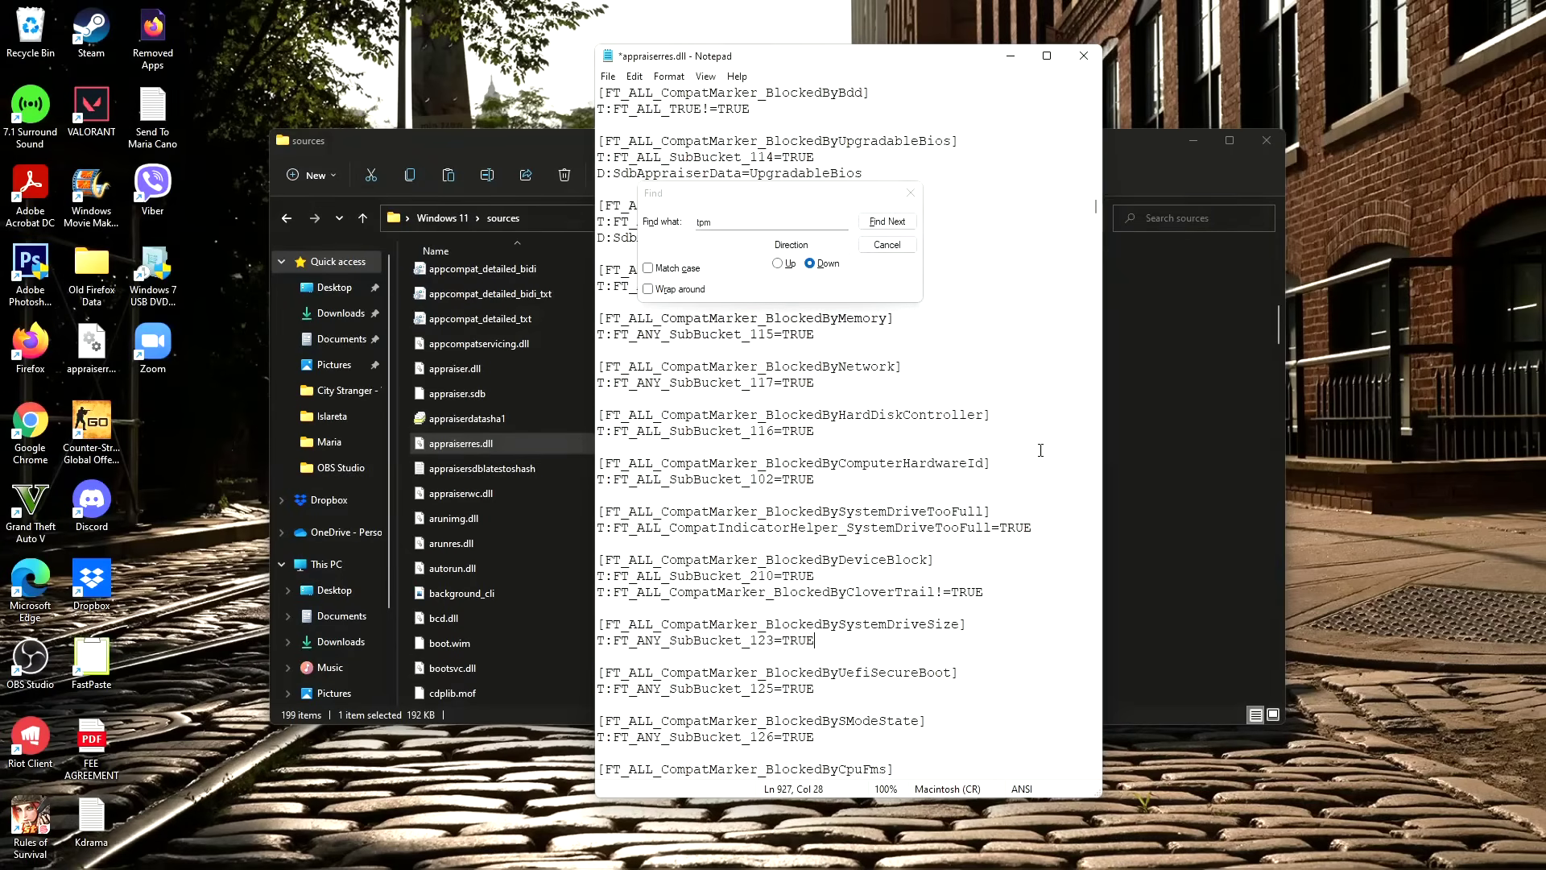
- Delete the next TpmVersion list entry
click(887, 221)
scroll(796, 528, down, 1)
drag(599, 721, 895, 721)
key(BackSpace)
- Delete the next two TpmVersion lines found by the tpm search
click(886, 221)
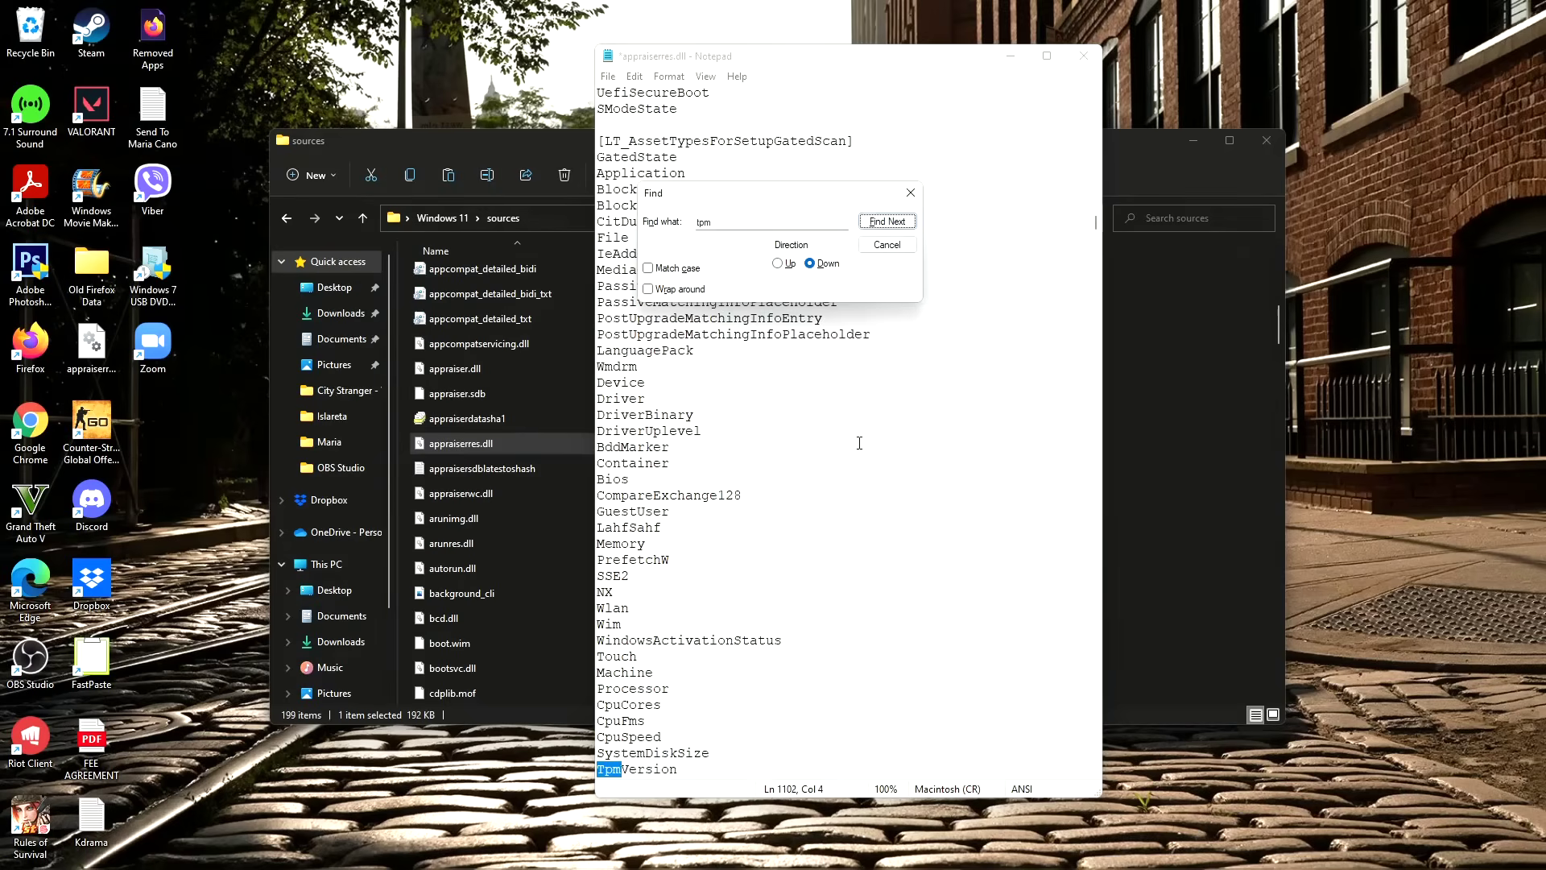
scroll(711, 628, down, 3)
drag(598, 624, 690, 624)
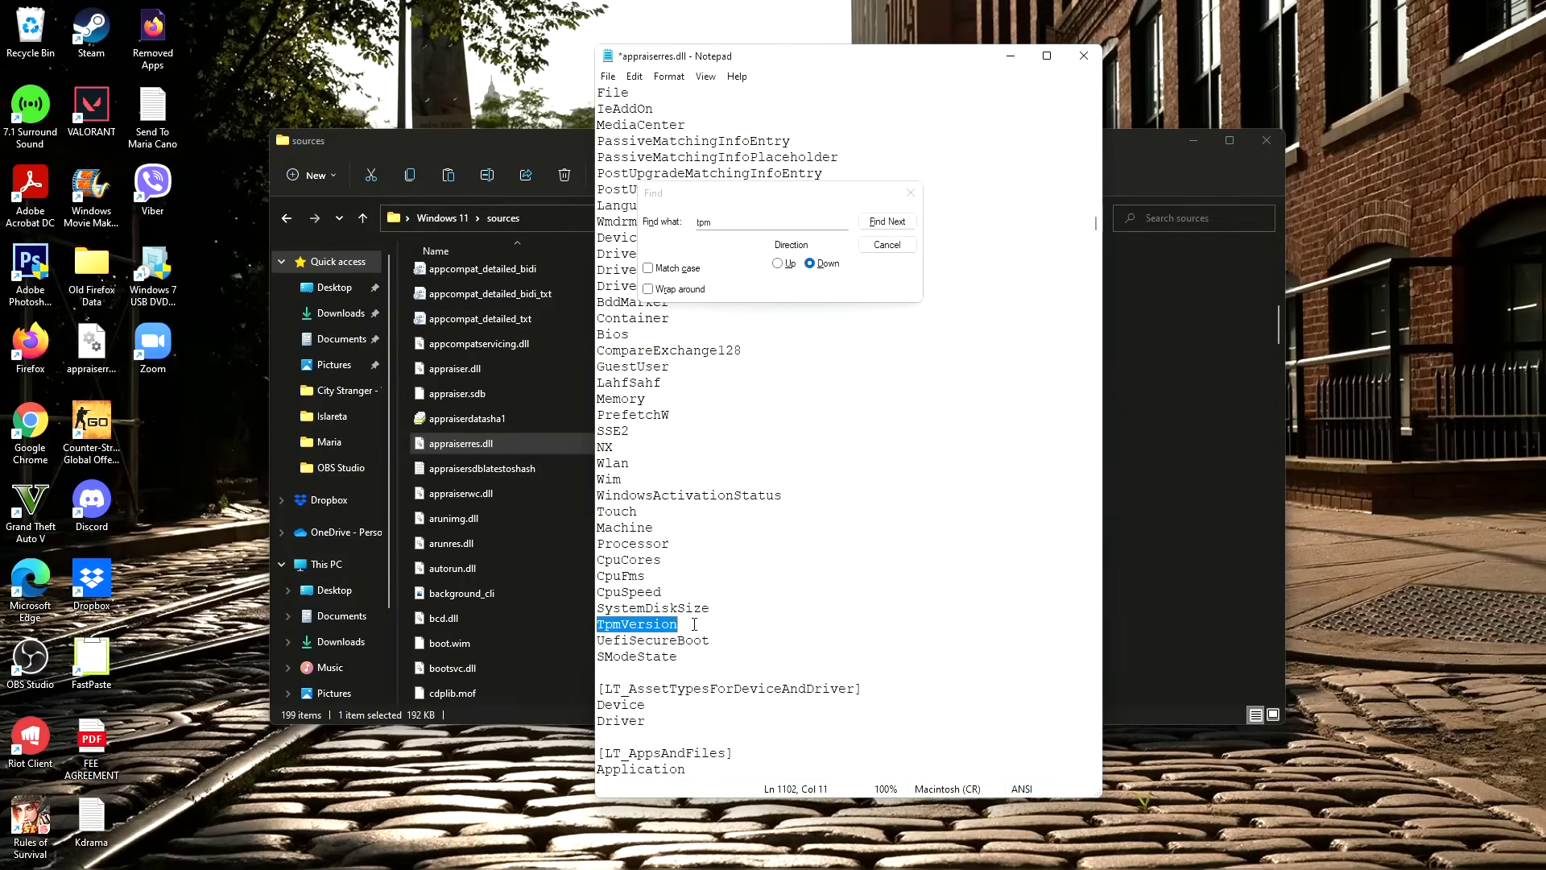
key(BackSpace)
key(BackSpace)
click(893, 224)
scroll(812, 511, down, 2)
drag(600, 672, 685, 671)
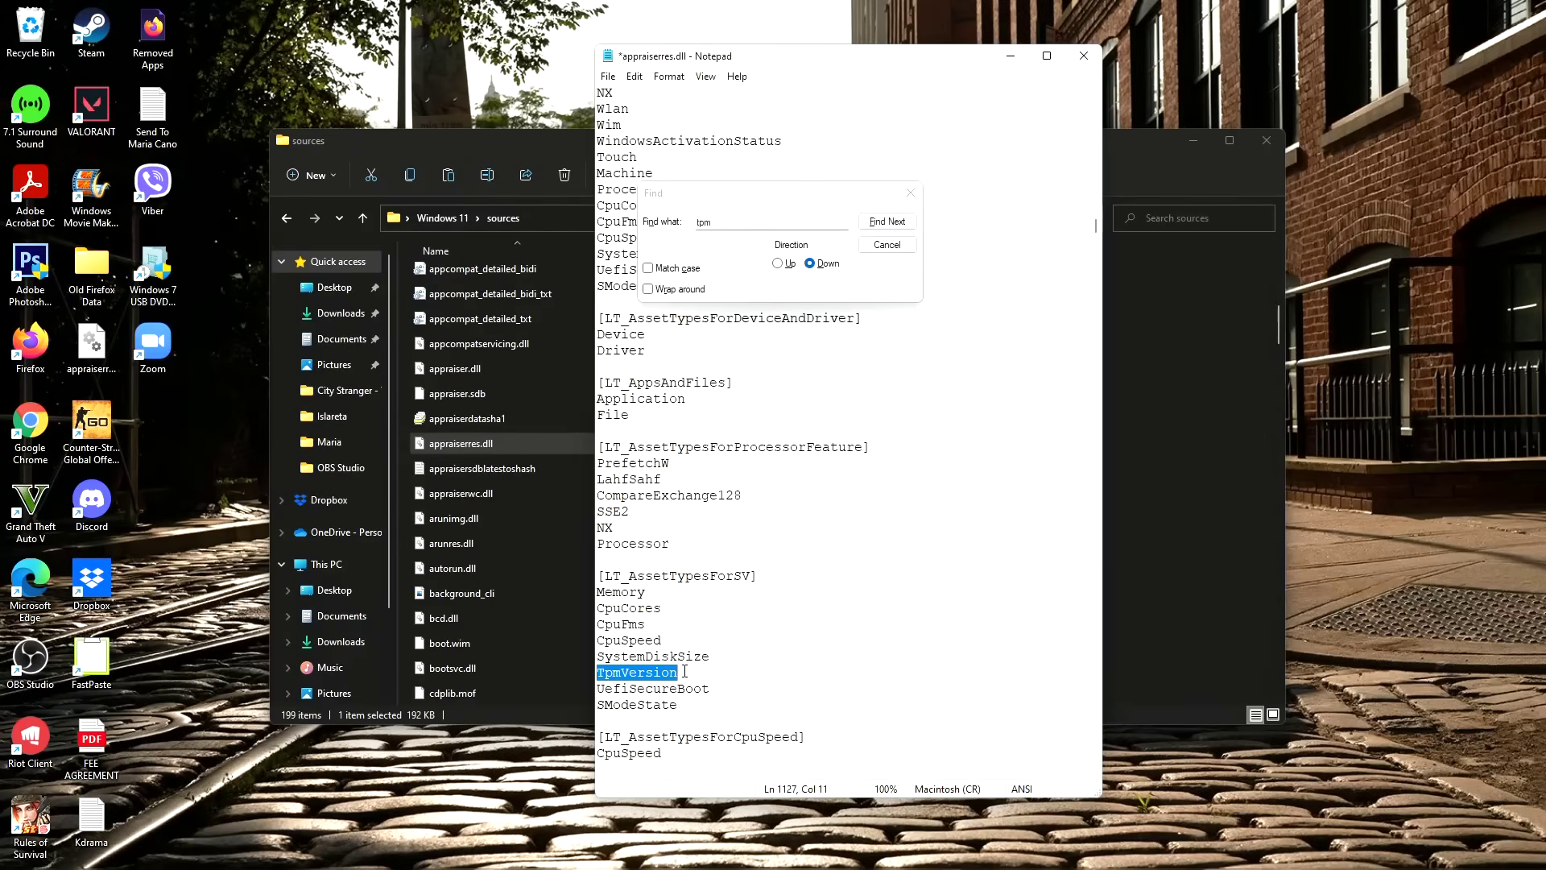
key(BackSpace)
key(BackSpace)
- Remove the LT_AssetTypesForTpmVersion section and two further TpmVersion lines
click(902, 223)
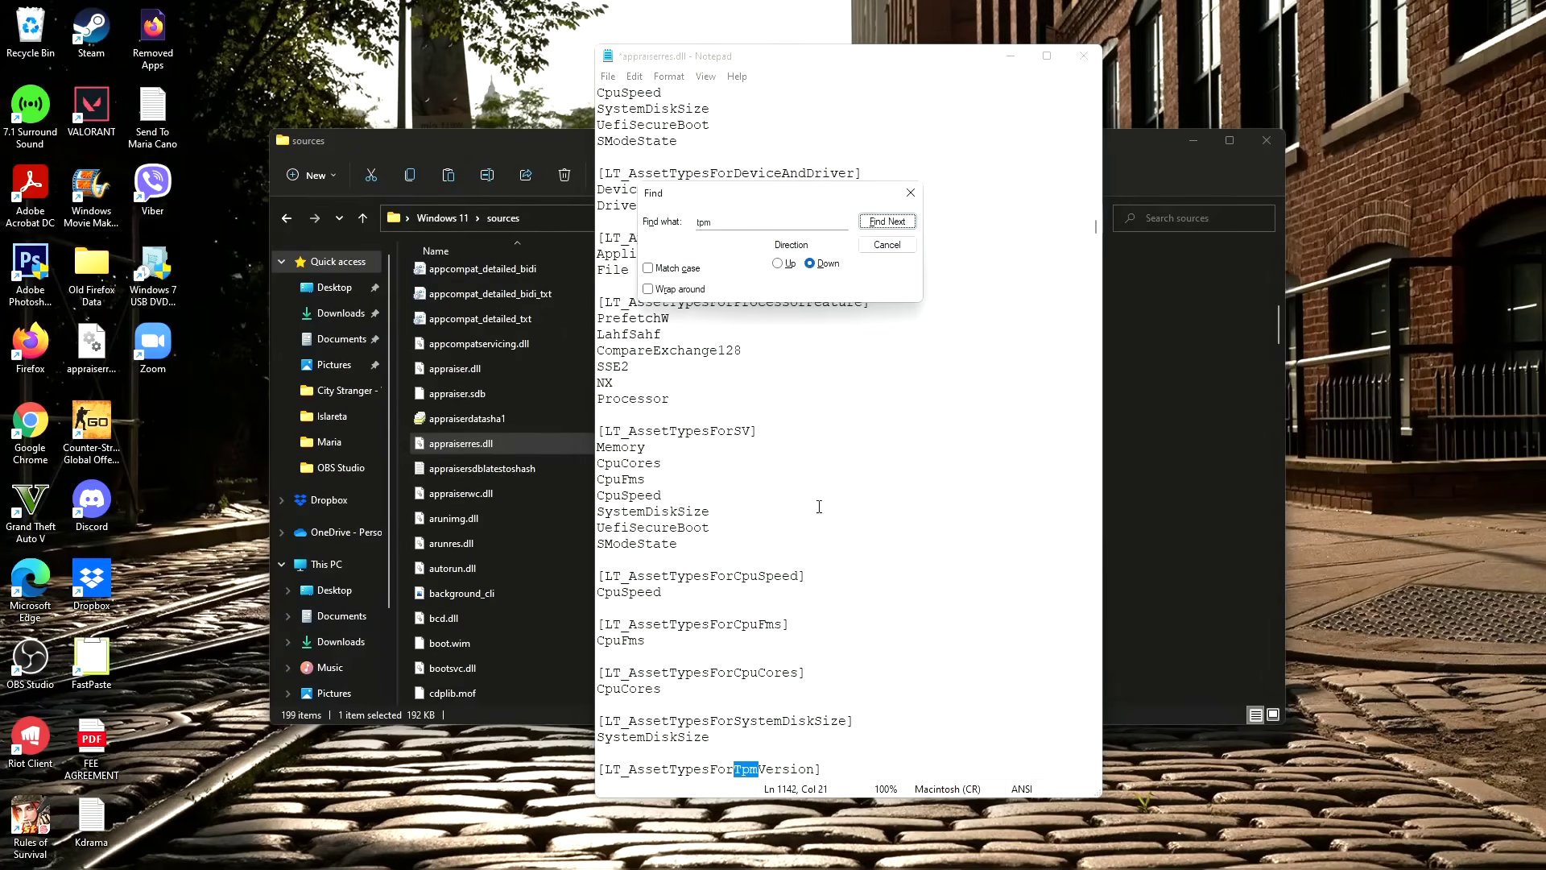
drag(694, 692, 597, 672)
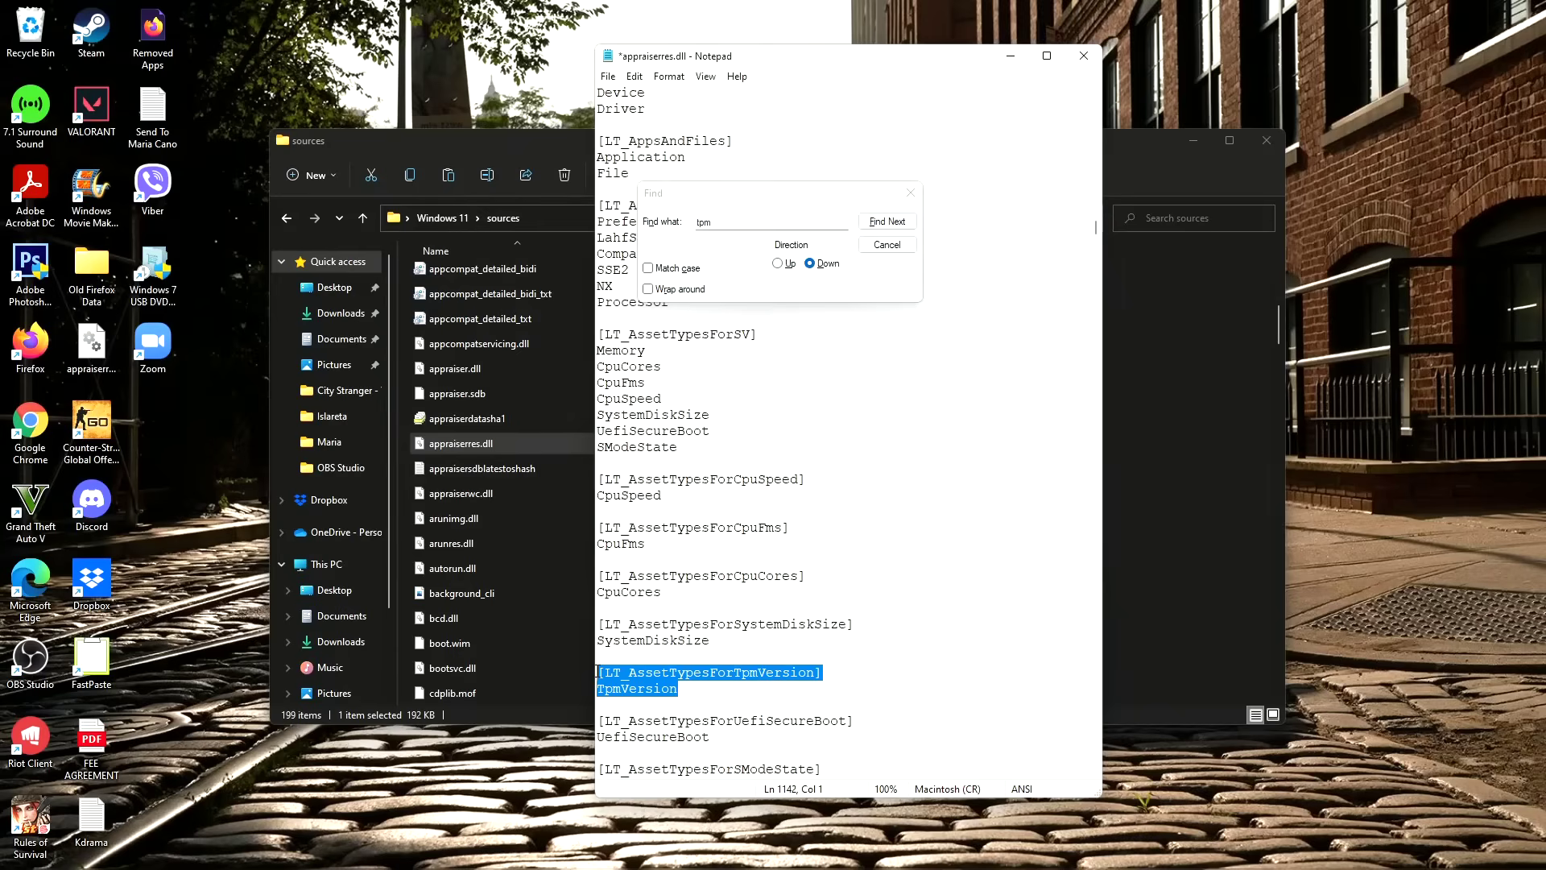
key(BackSpace)
key(BackSpace)
key(BackSpace)
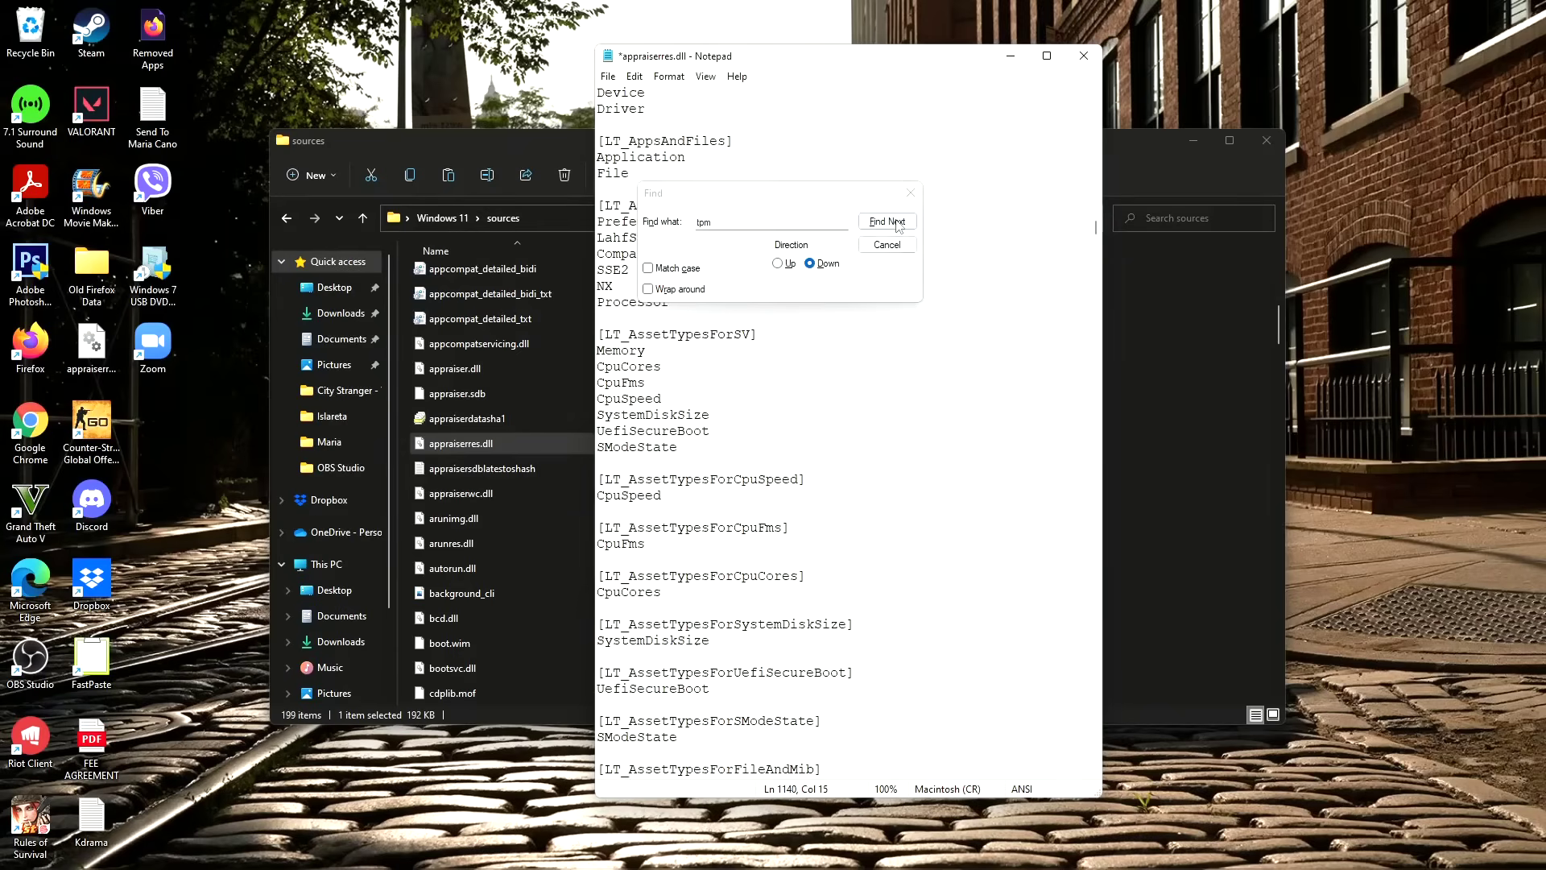
click(899, 223)
click(898, 223)
double_click(610, 673)
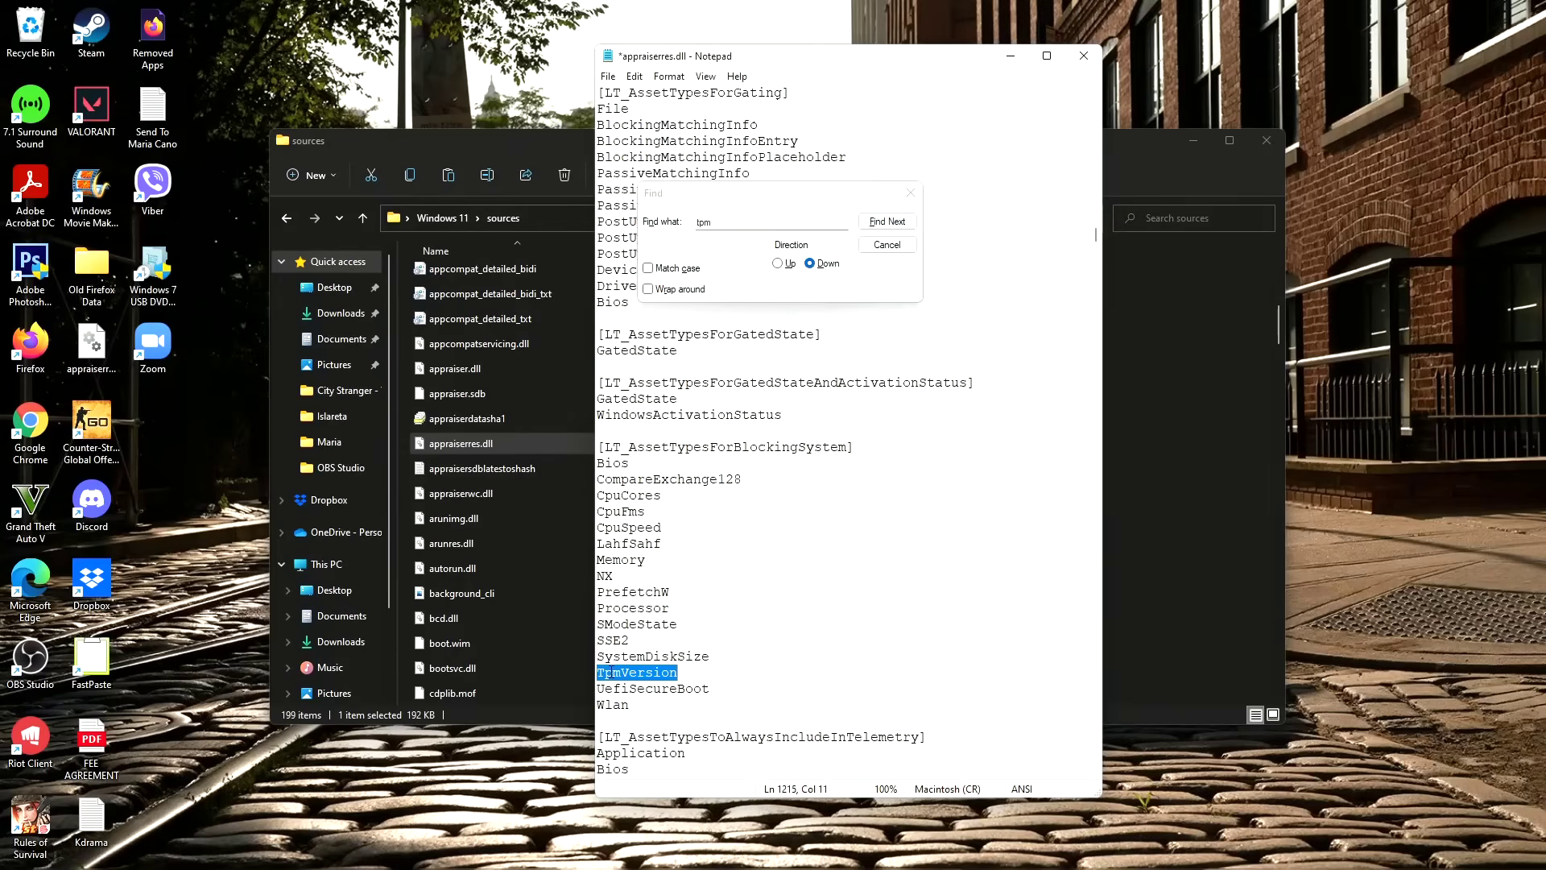
key(BackSpace)
key(BackSpace)
click(887, 222)
click(886, 221)
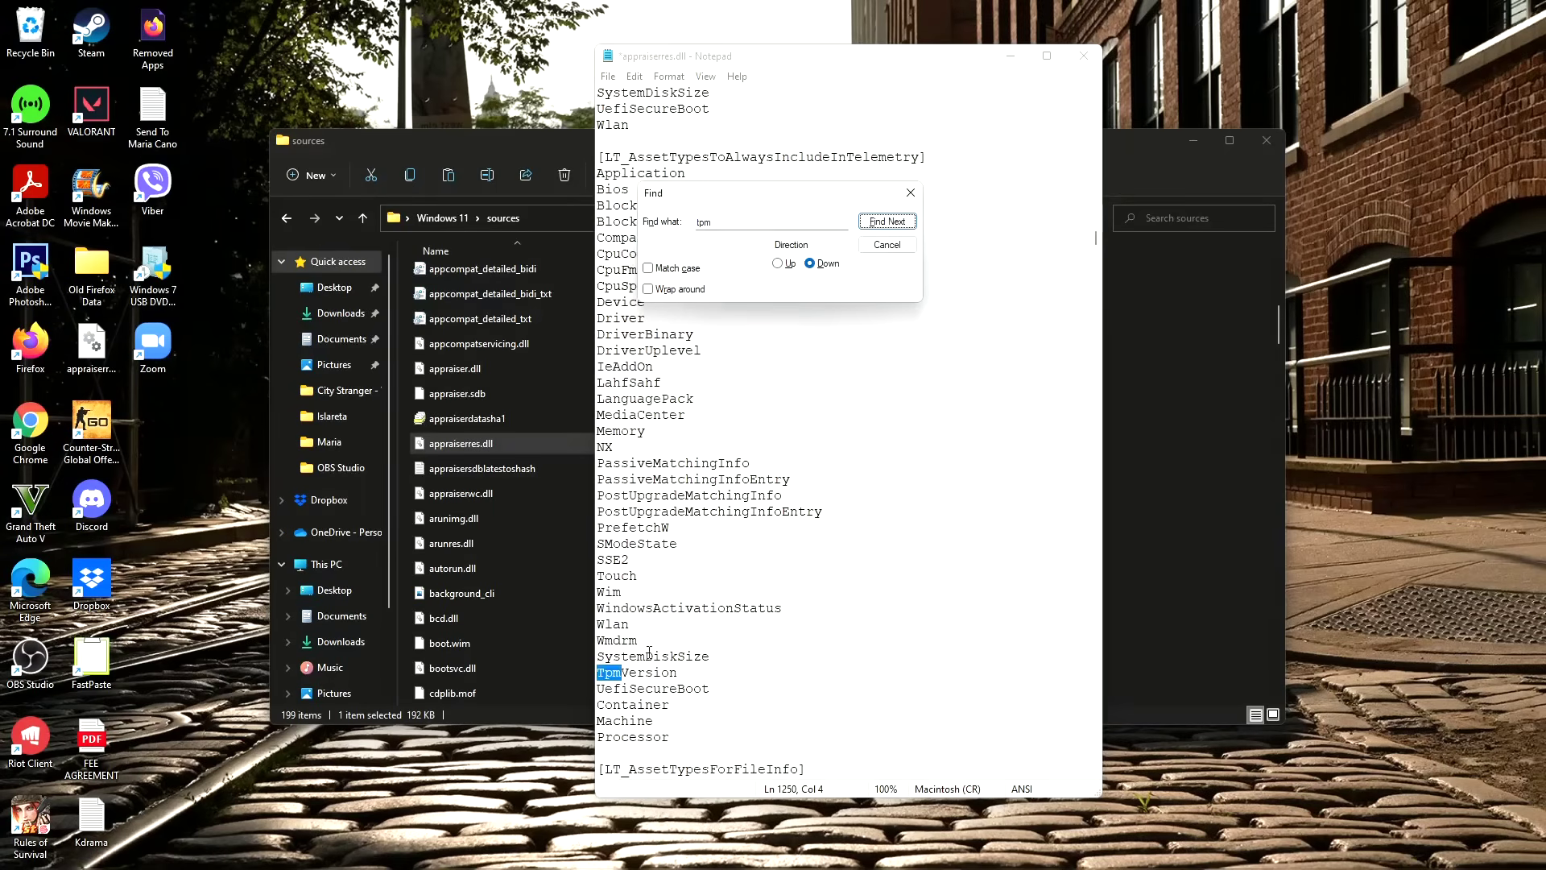
double_click(636, 672)
key(BackSpace)
key(BackSpace)
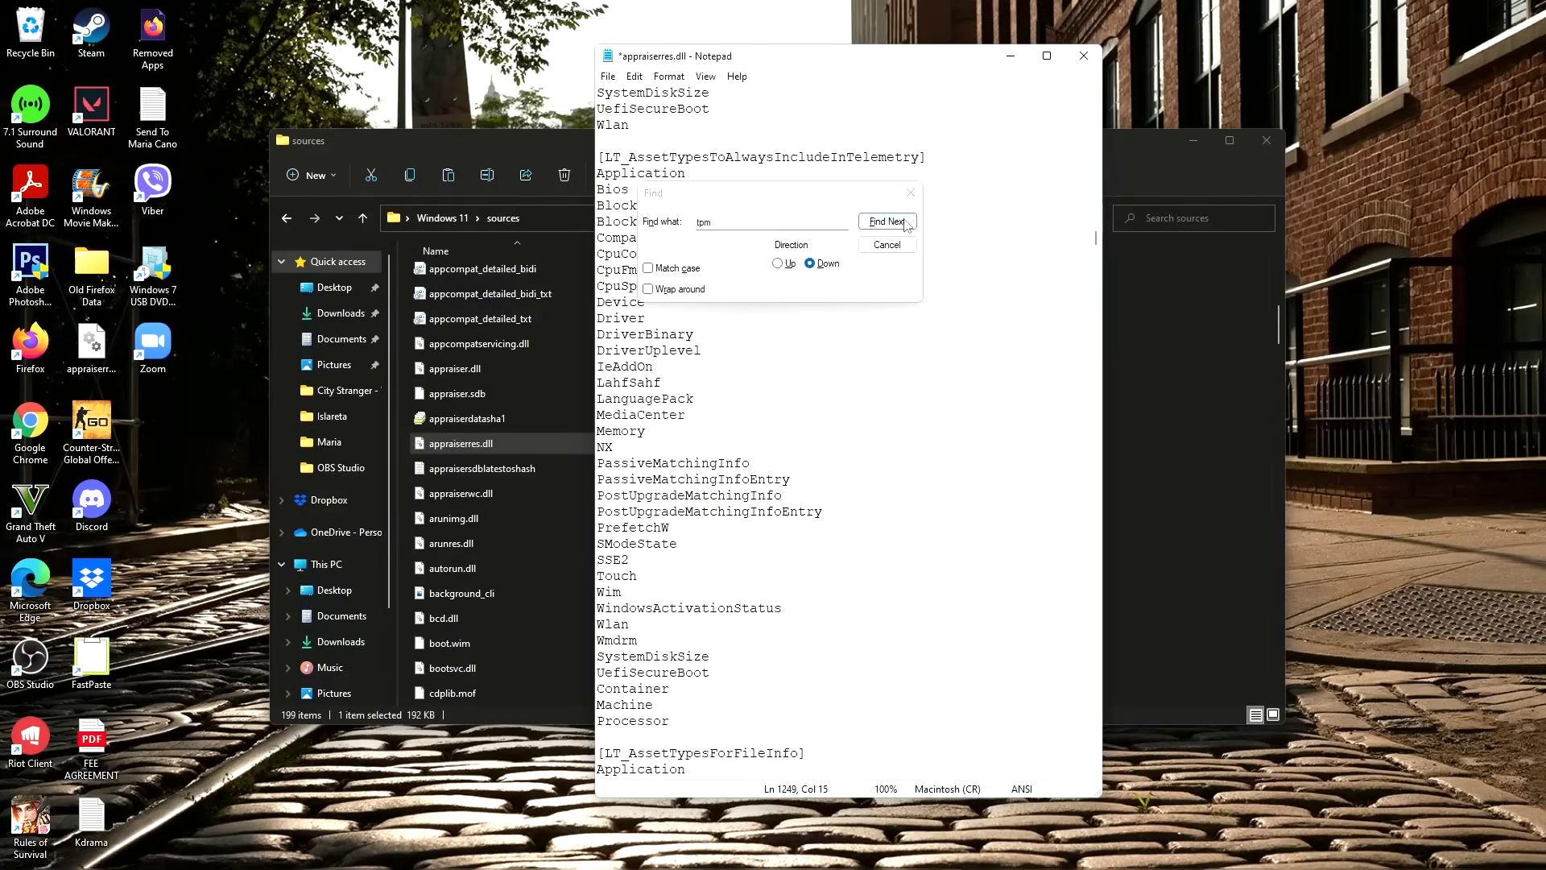
- Delete the TPM=FT_ALL_AssetTypesForTpmVersion, TpmVersion=I:AssetType and TpmVersionBlockingSVSetup=TRUE lines
click(901, 222)
click(900, 223)
drag(600, 672, 871, 672)
key(BackSpace)
key(BackSpace)
click(890, 221)
click(889, 220)
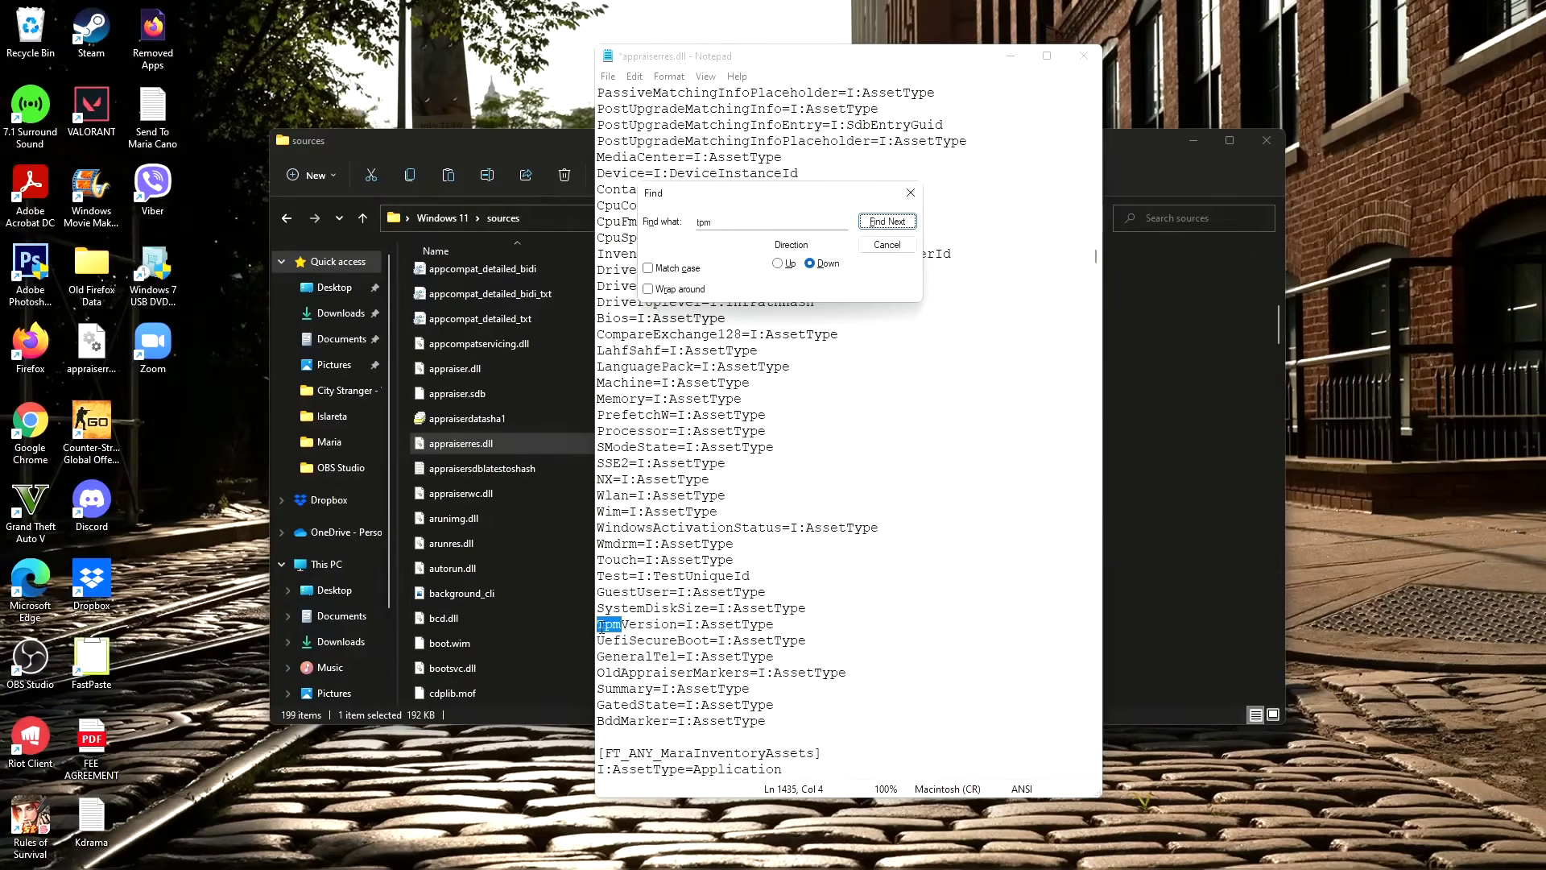
drag(600, 626, 796, 626)
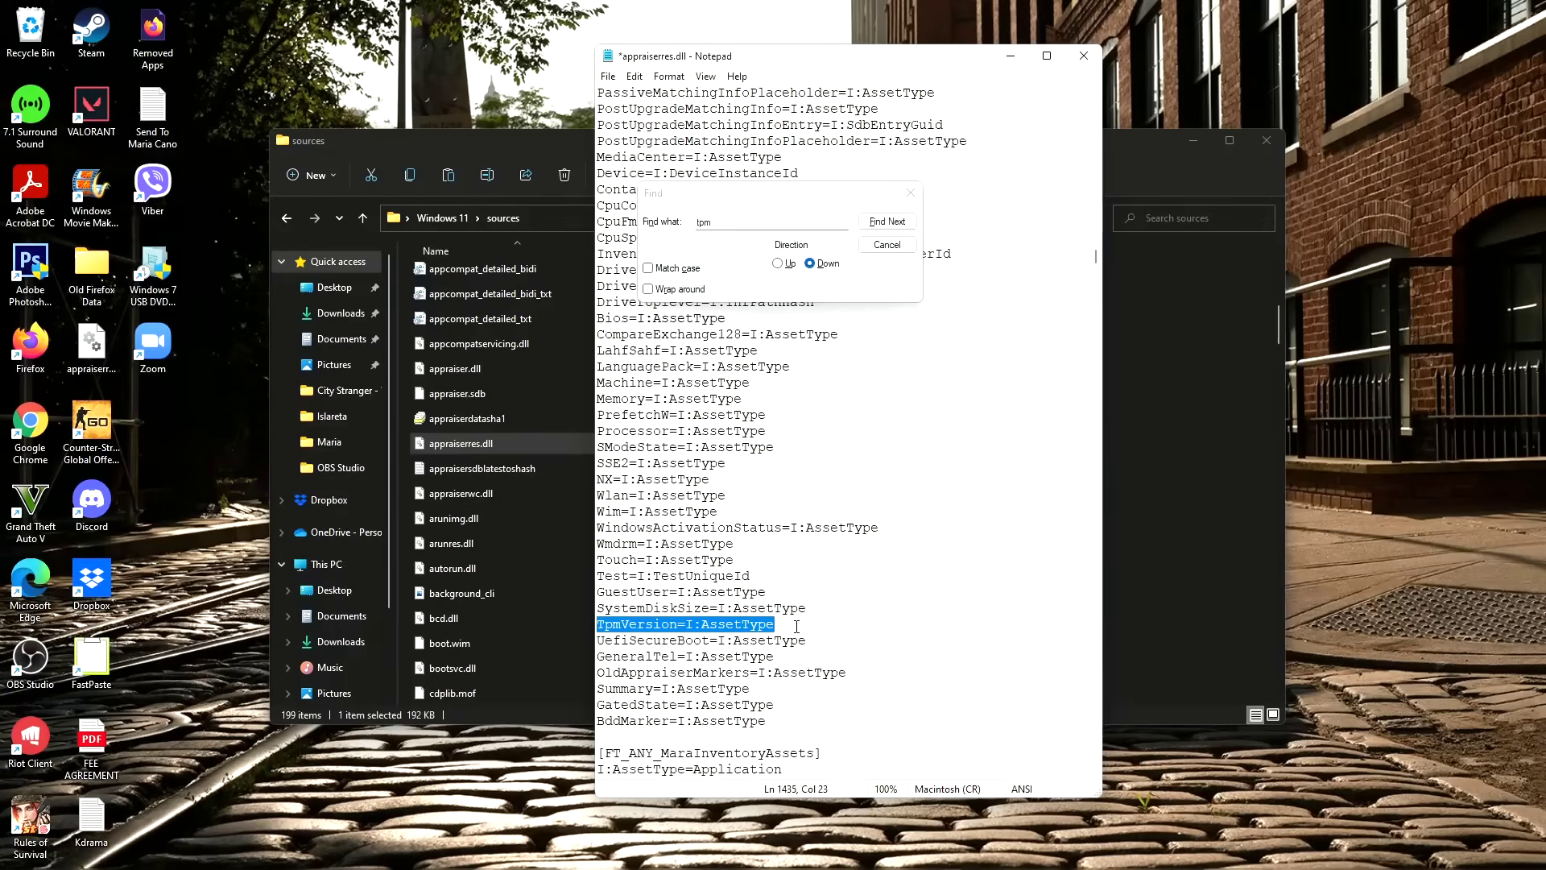
key(BackSpace)
key(BackSpace)
click(886, 221)
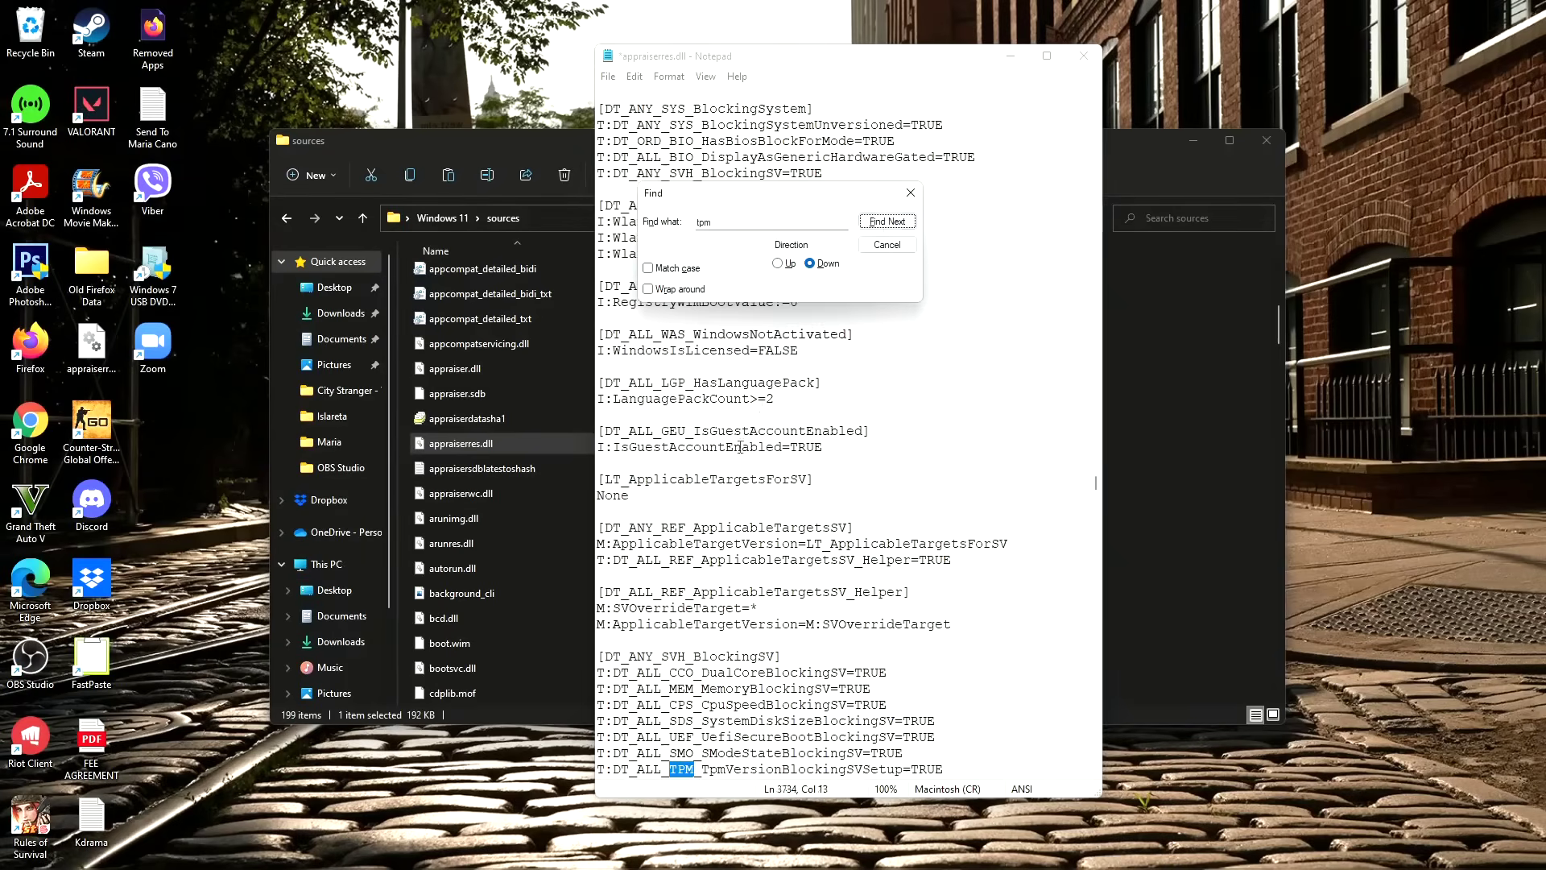
drag(600, 672, 955, 669)
key(BackSpace)
key(BackSpace)
- Remove the LT_TpmInvalidStates section and the BlockedByTpmVersionSV block
click(887, 222)
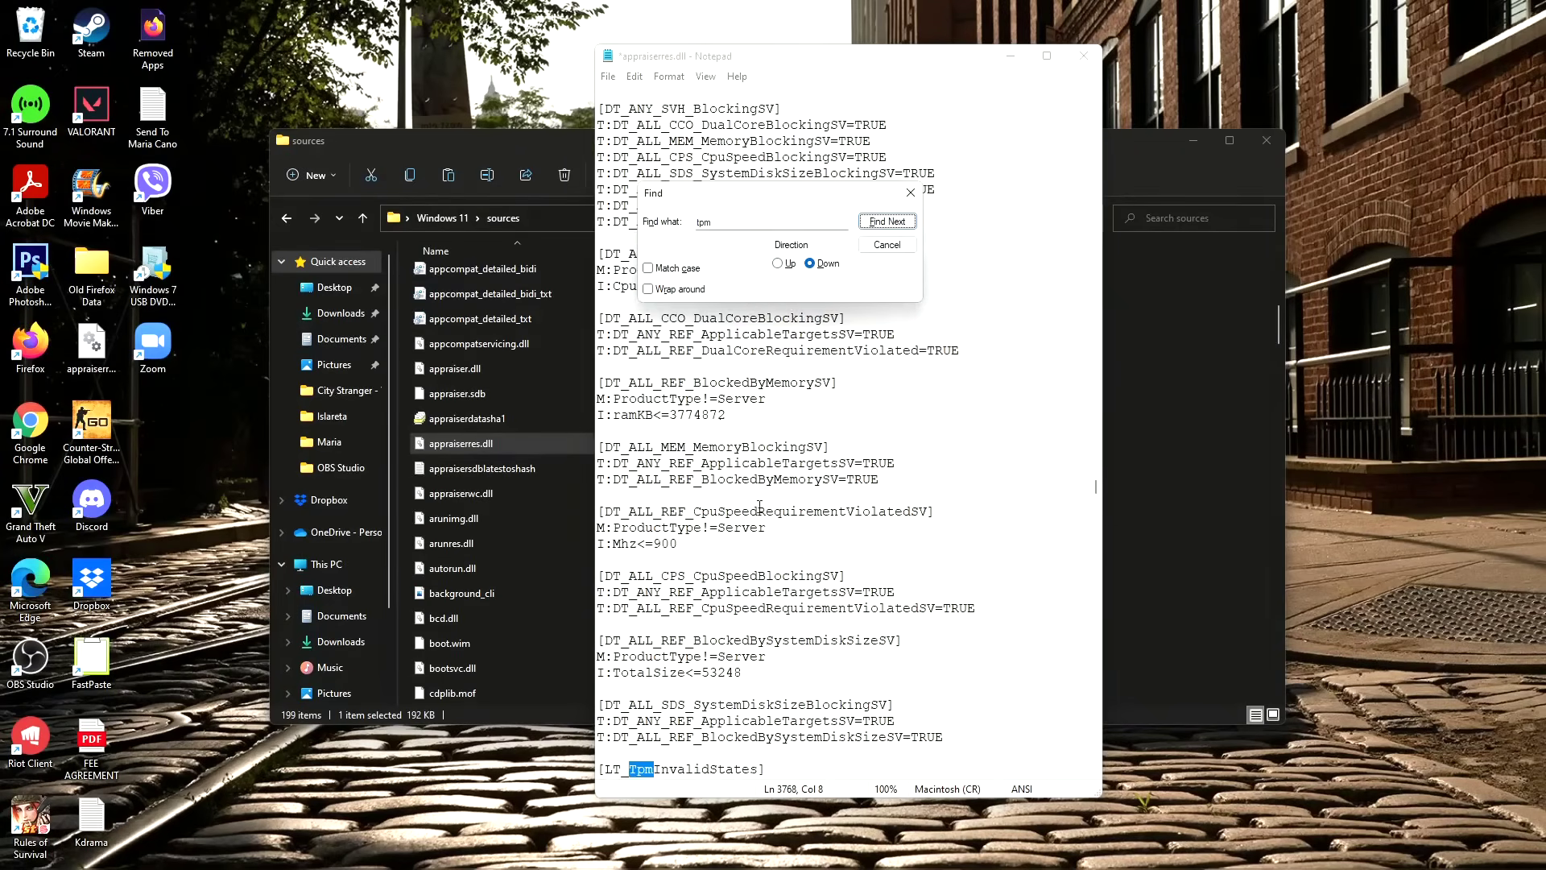
click(886, 221)
drag(602, 667, 615, 705)
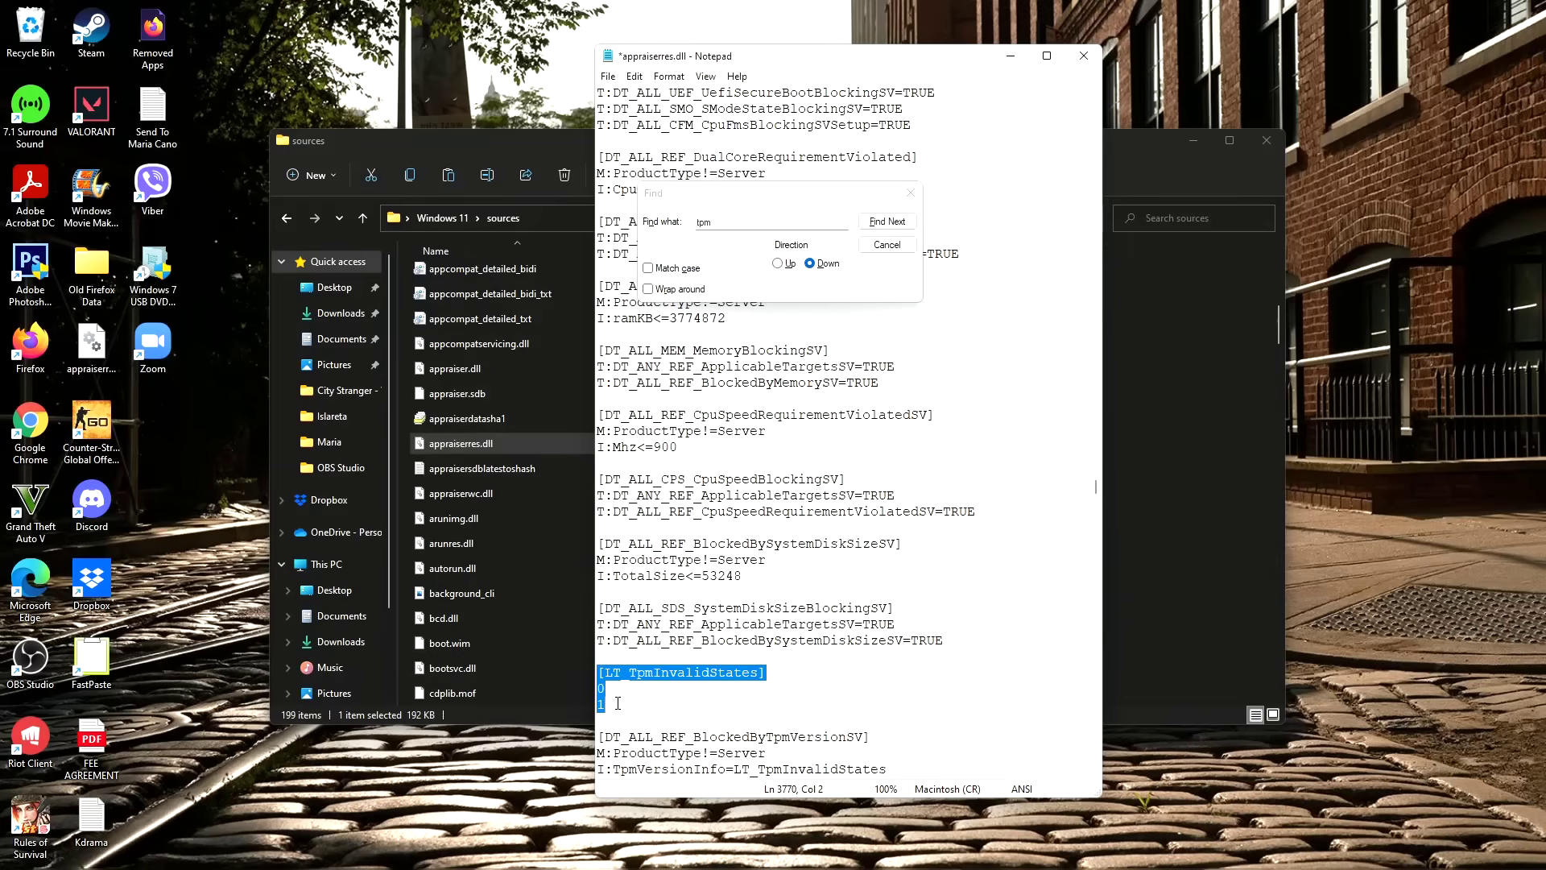
key(BackSpace)
key(Delete)
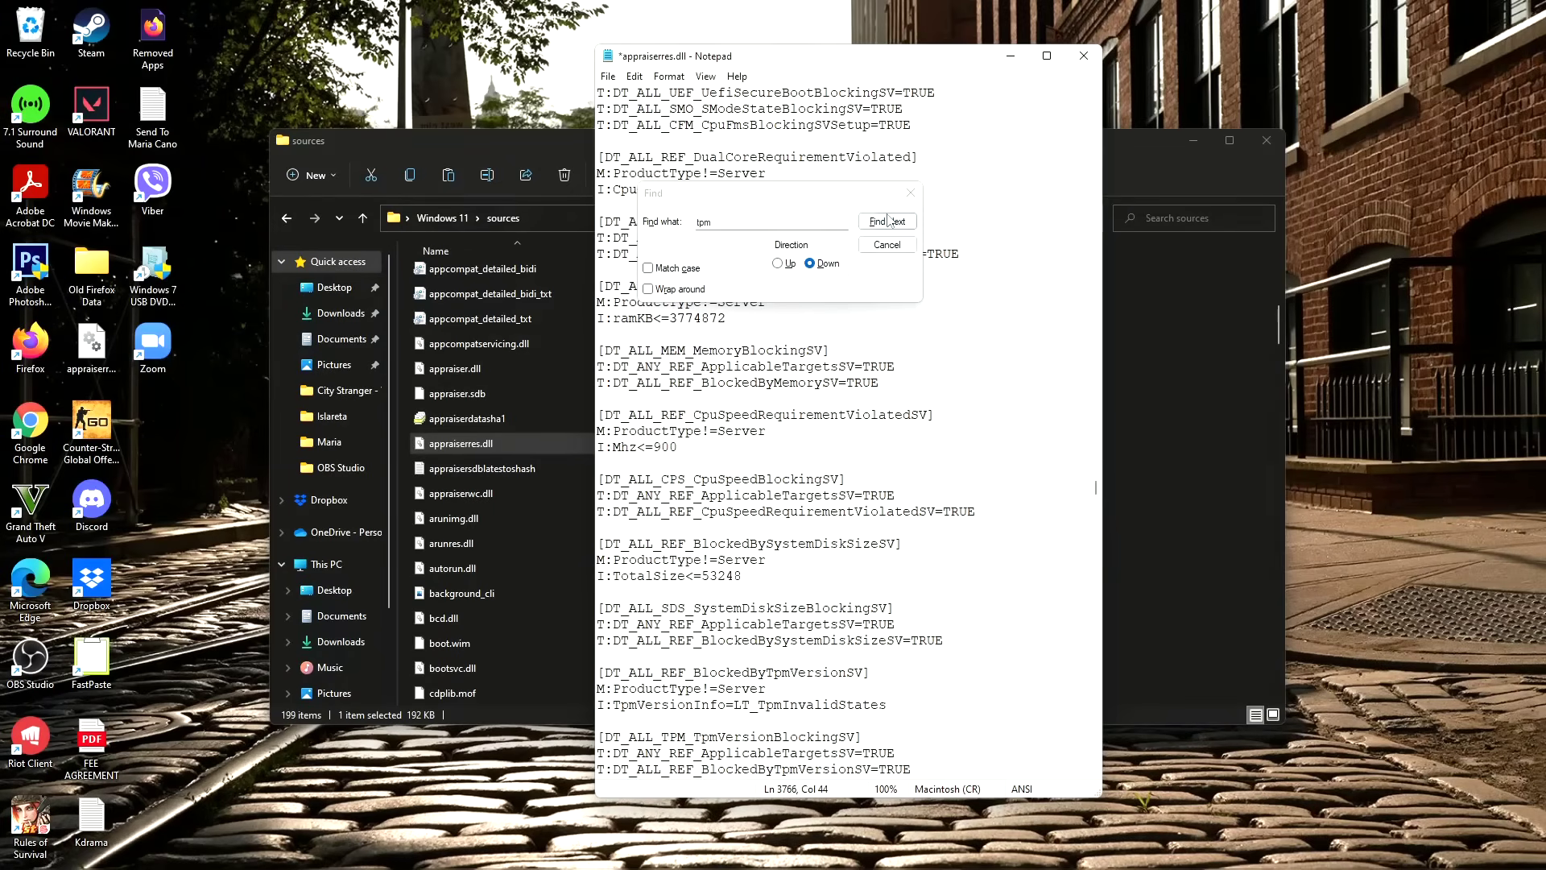
click(886, 222)
click(934, 618)
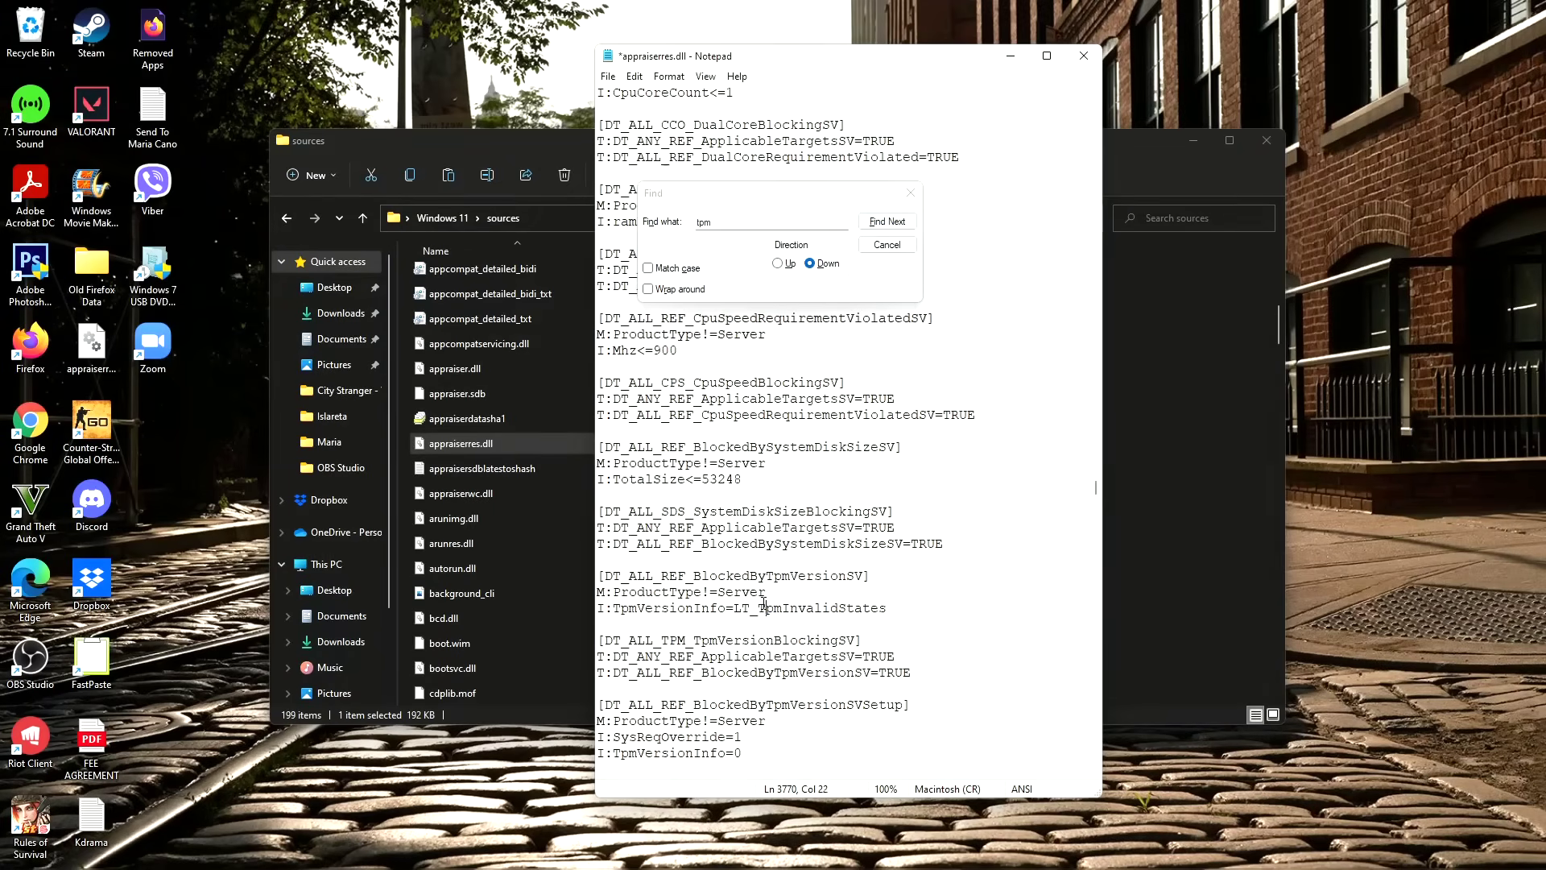
drag(599, 575, 910, 618)
key(BackSpace)
key(BackSpace)
key(BackSpace)
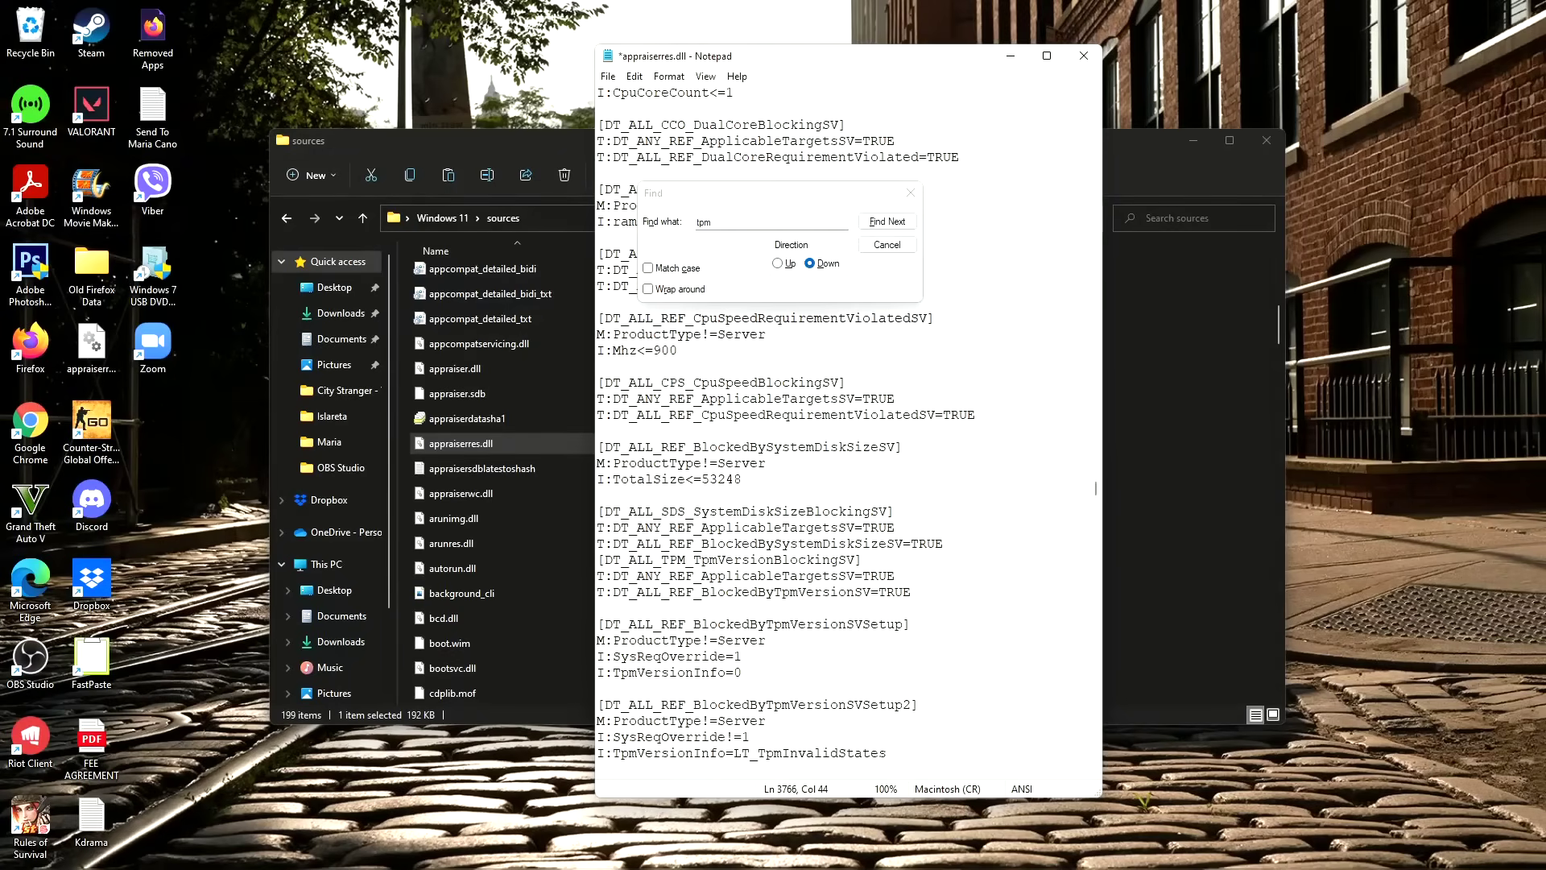
key(Return)
- Delete the TpmVersionBlockingSV, BlockedByTpmVersionSVSetup and BlockedByTpmVersionSVSetup2 blocks
click(887, 221)
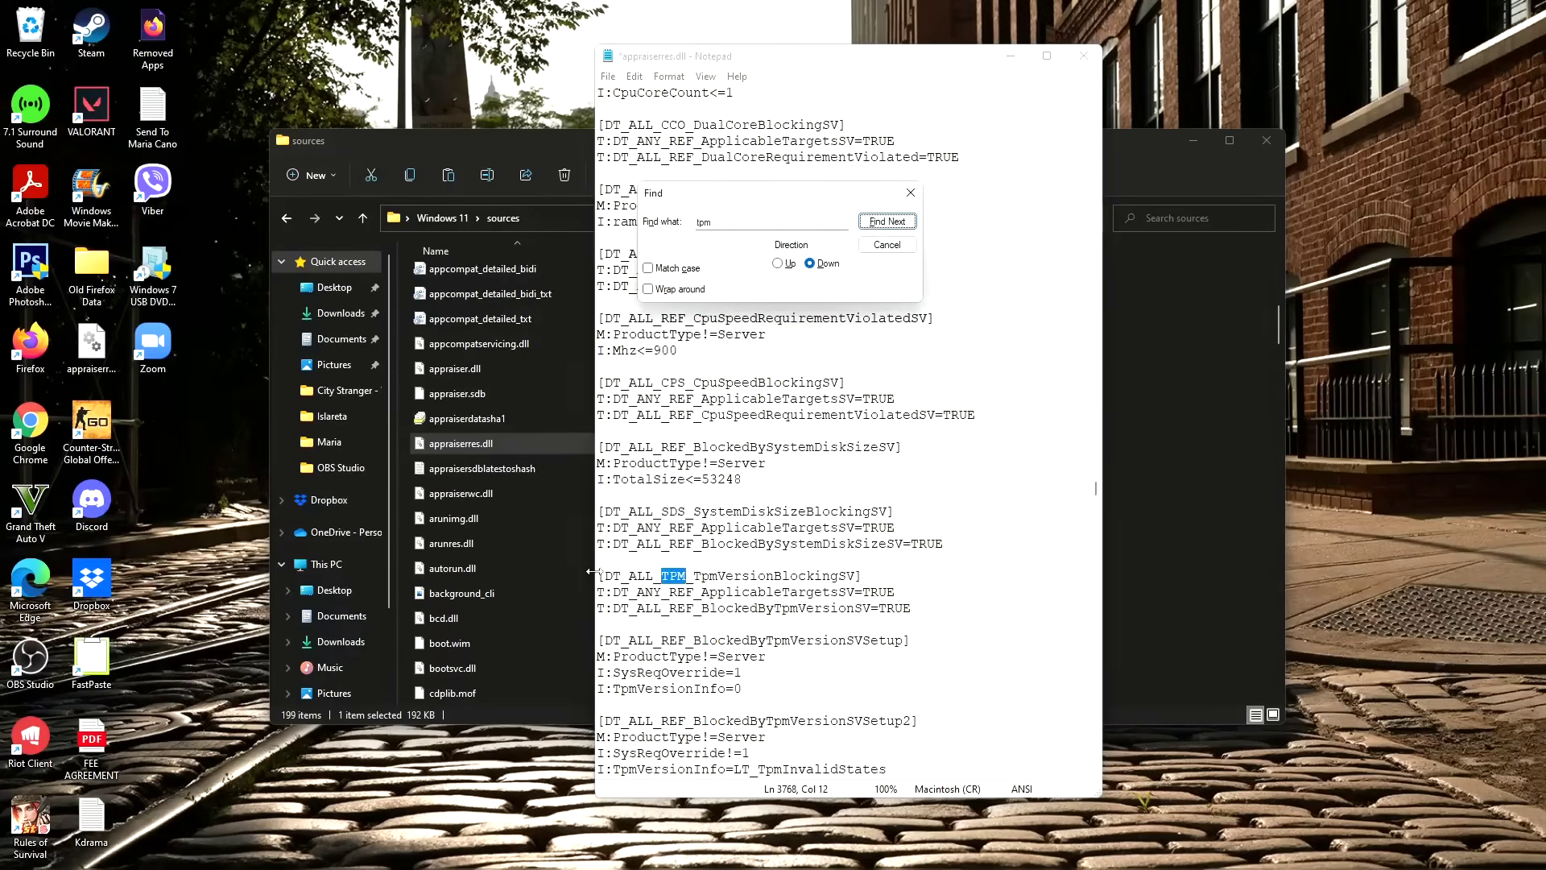
drag(598, 575, 931, 611)
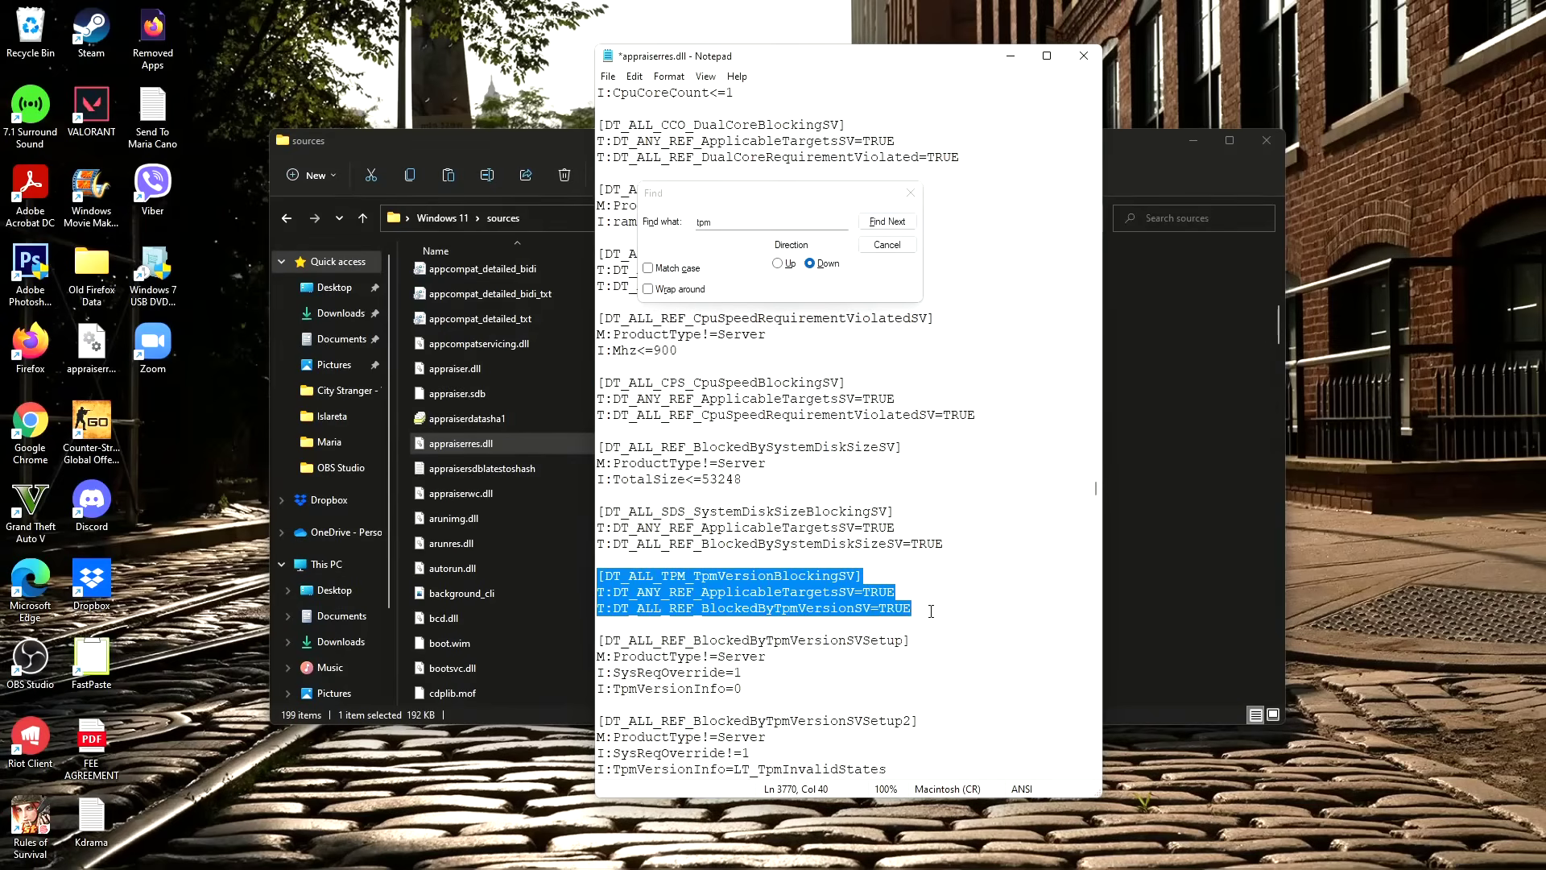
key(BackSpace)
key(BackSpace)
key(BackSpace)
click(887, 221)
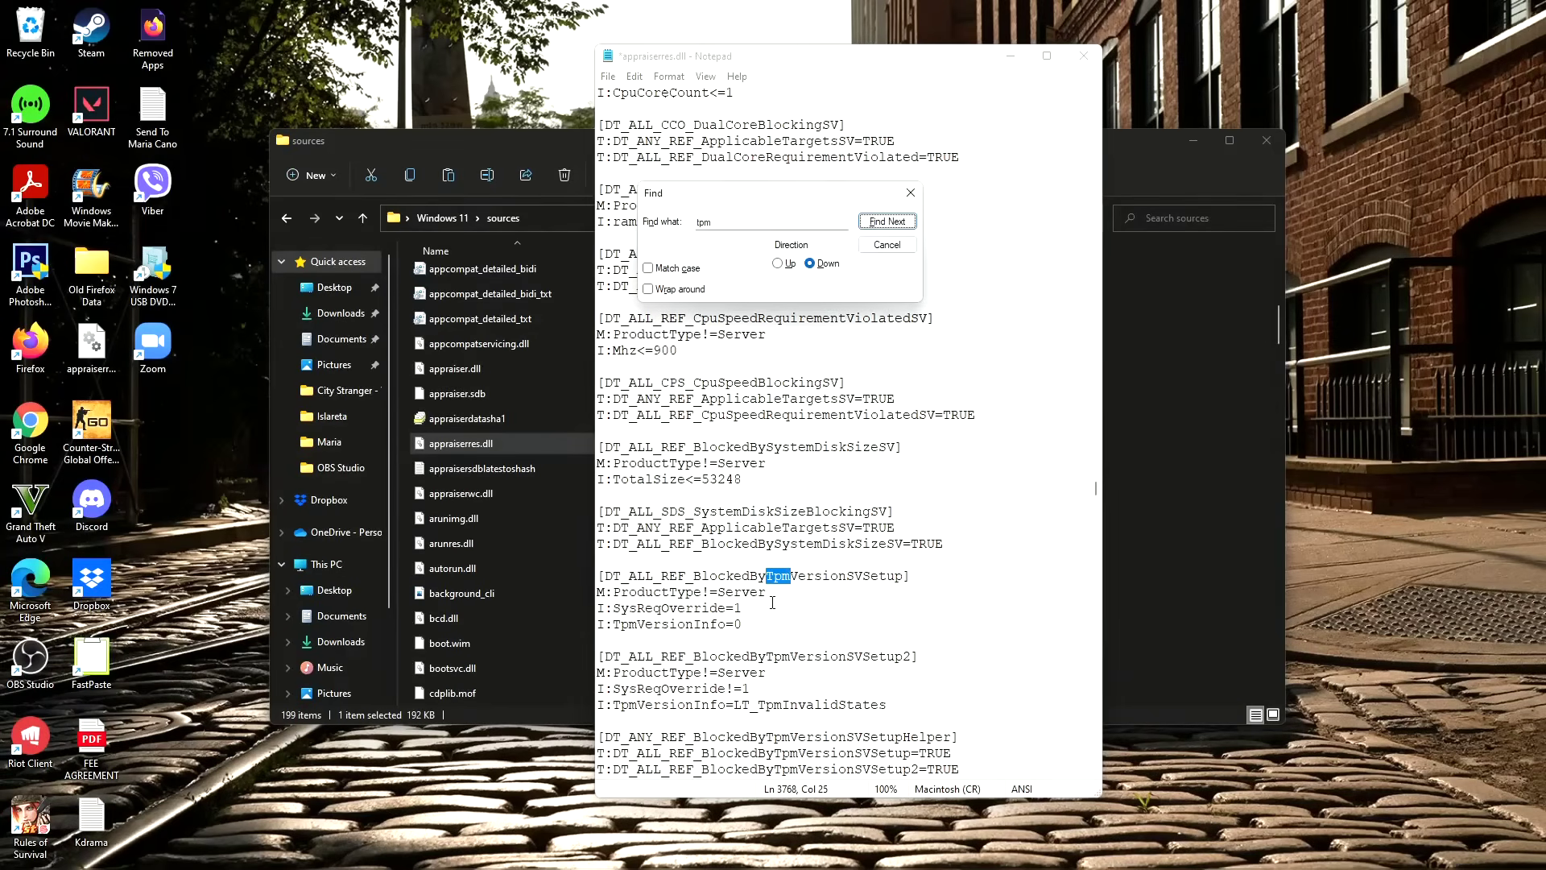
drag(749, 625, 600, 575)
key(BackSpace)
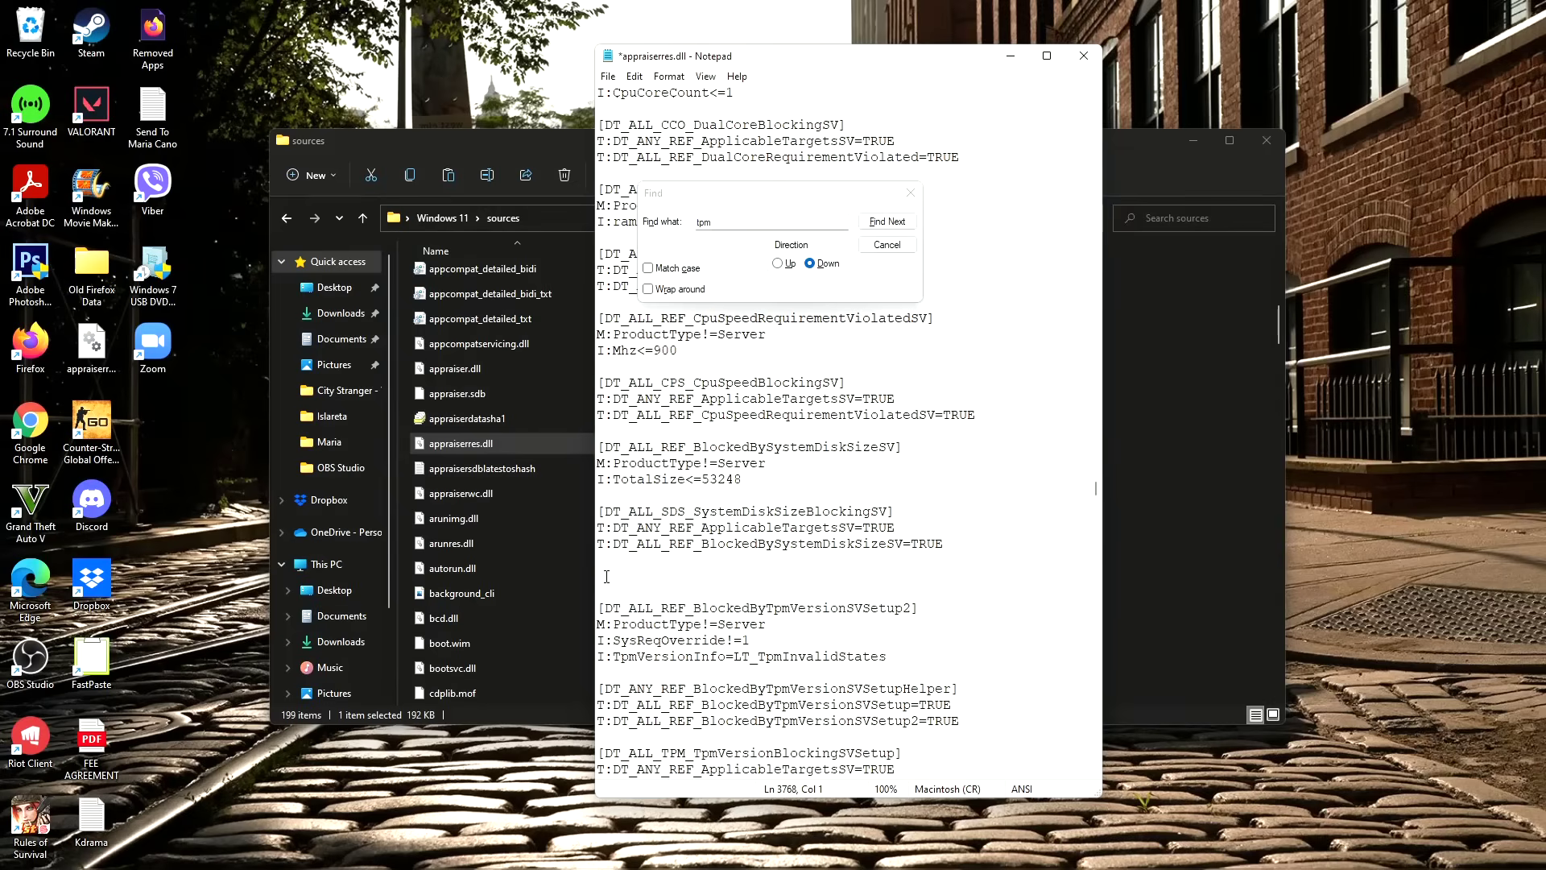
key(Delete)
key(Delete)
click(887, 221)
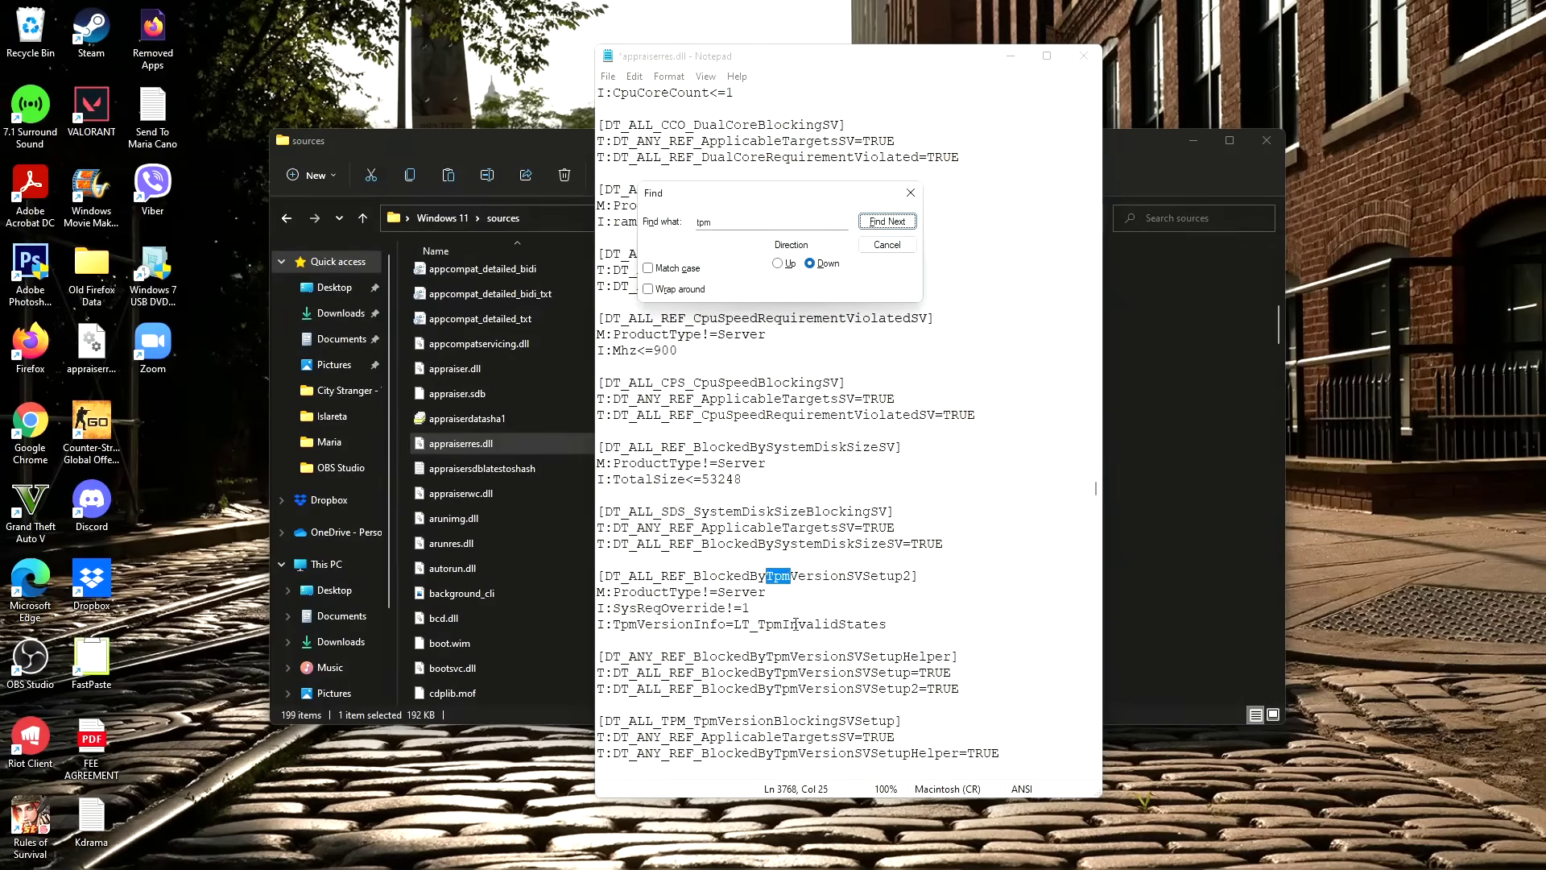
drag(904, 625, 598, 576)
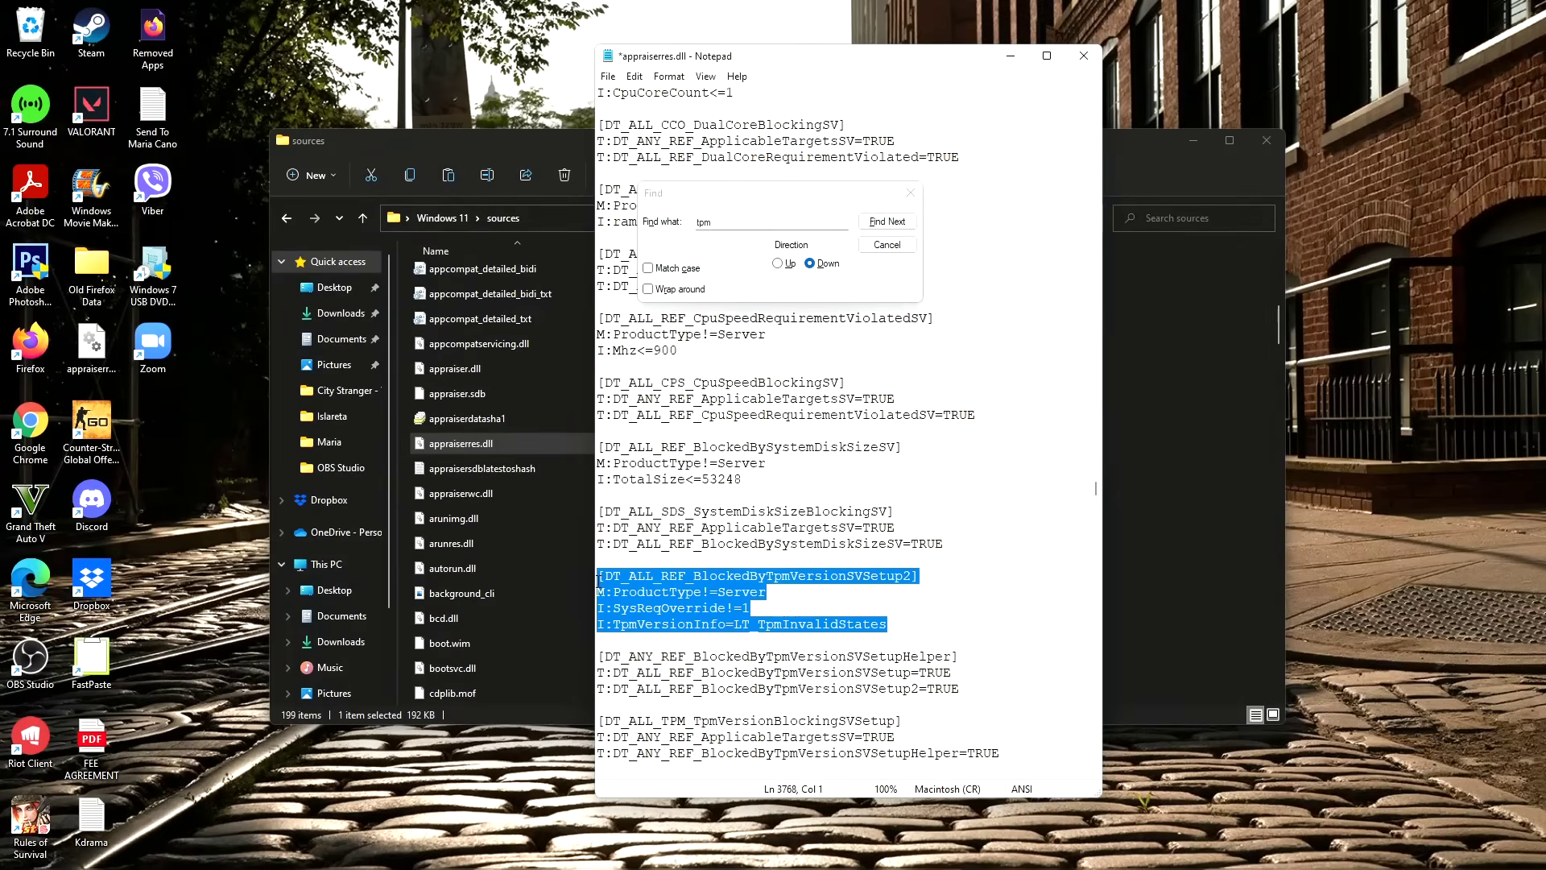
key(BackSpace)
key(Delete)
key(Delete)
- Delete the BlockedByTpmVersionSVSetupHelper and TpmVersionBlockingSVSetup blocks and the Tpm=I:Marker_BlockedByTpmVersion line
click(887, 220)
drag(986, 603, 597, 580)
key(BackSpace)
key(Delete)
key(Delete)
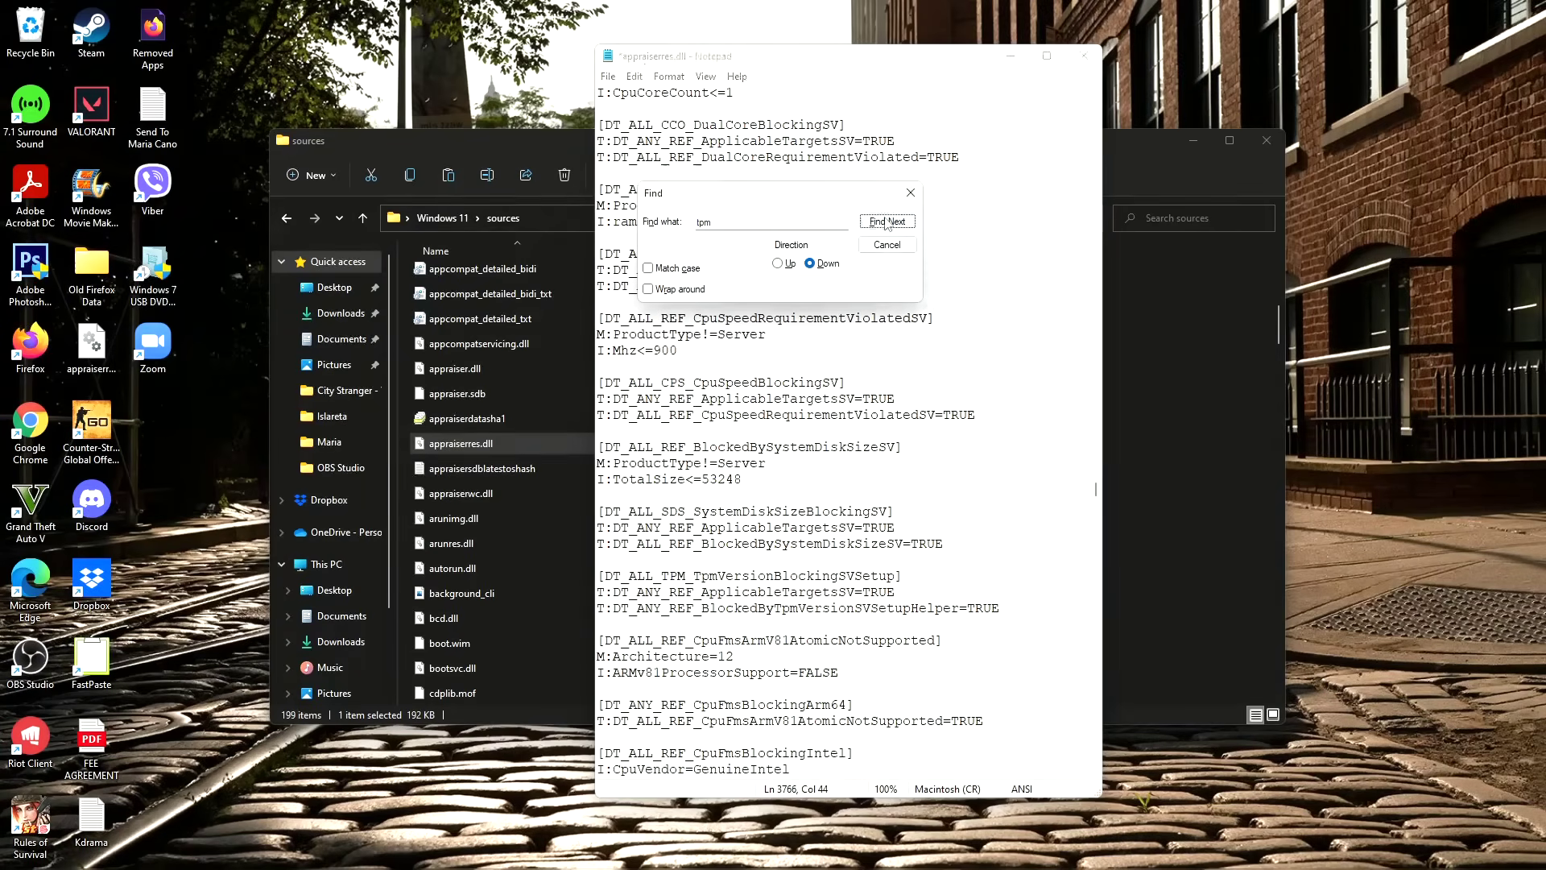
click(886, 221)
drag(598, 575, 1000, 606)
key(BackSpace)
key(BackSpace)
key(BackSpace)
click(886, 221)
click(886, 222)
click(887, 221)
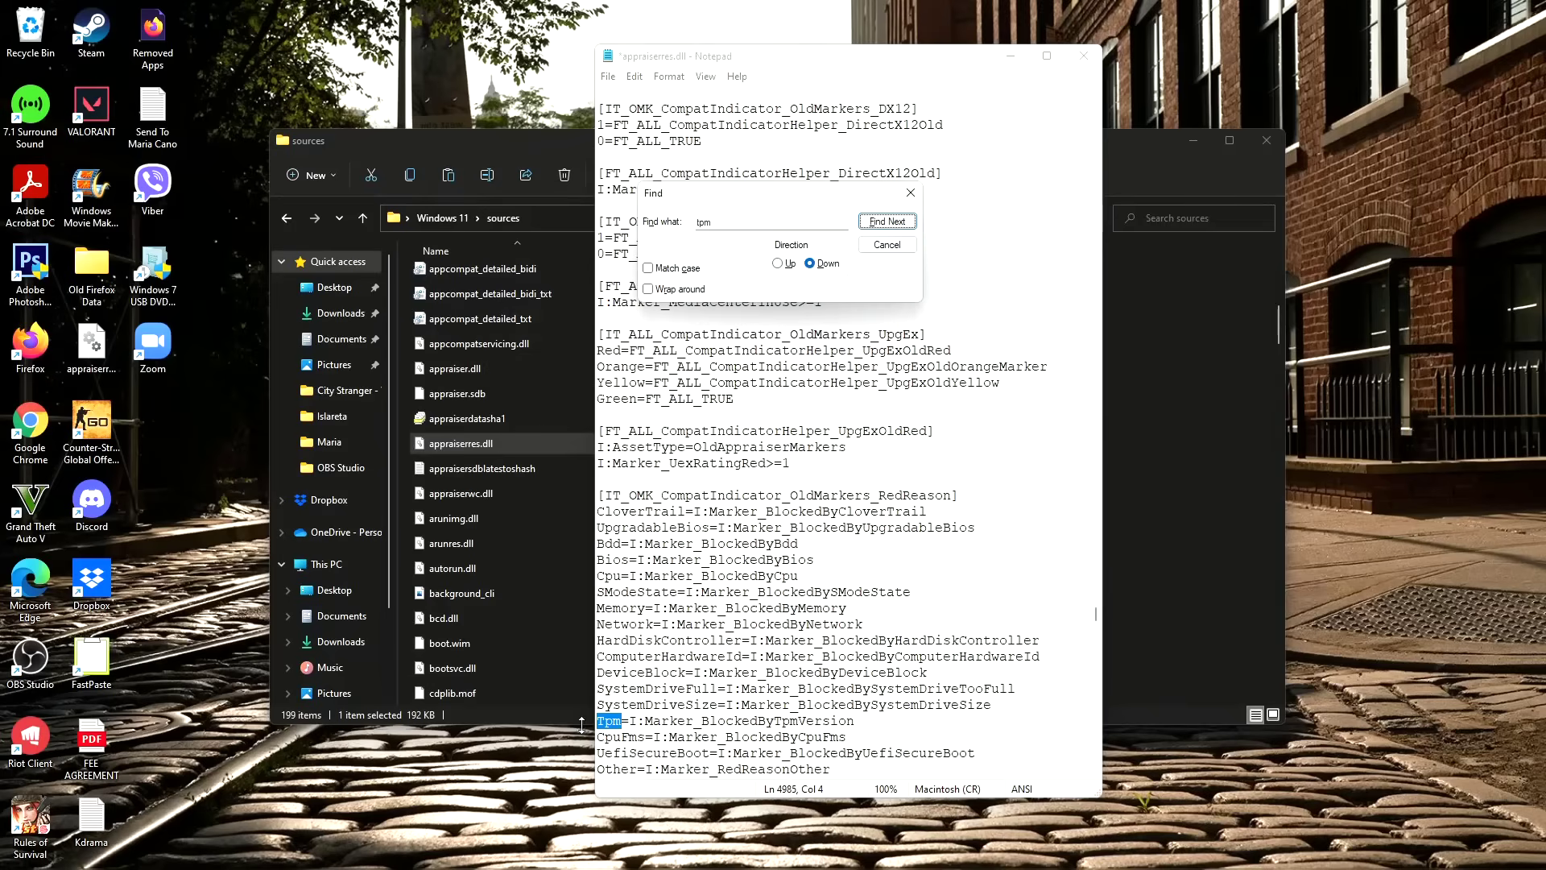
drag(598, 721, 855, 721)
key(BackSpace)
key(BackSpace)
- Delete the remaining Tpm compat marker lines
click(888, 221)
click(887, 221)
drag(597, 672, 797, 757)
key(Delete)
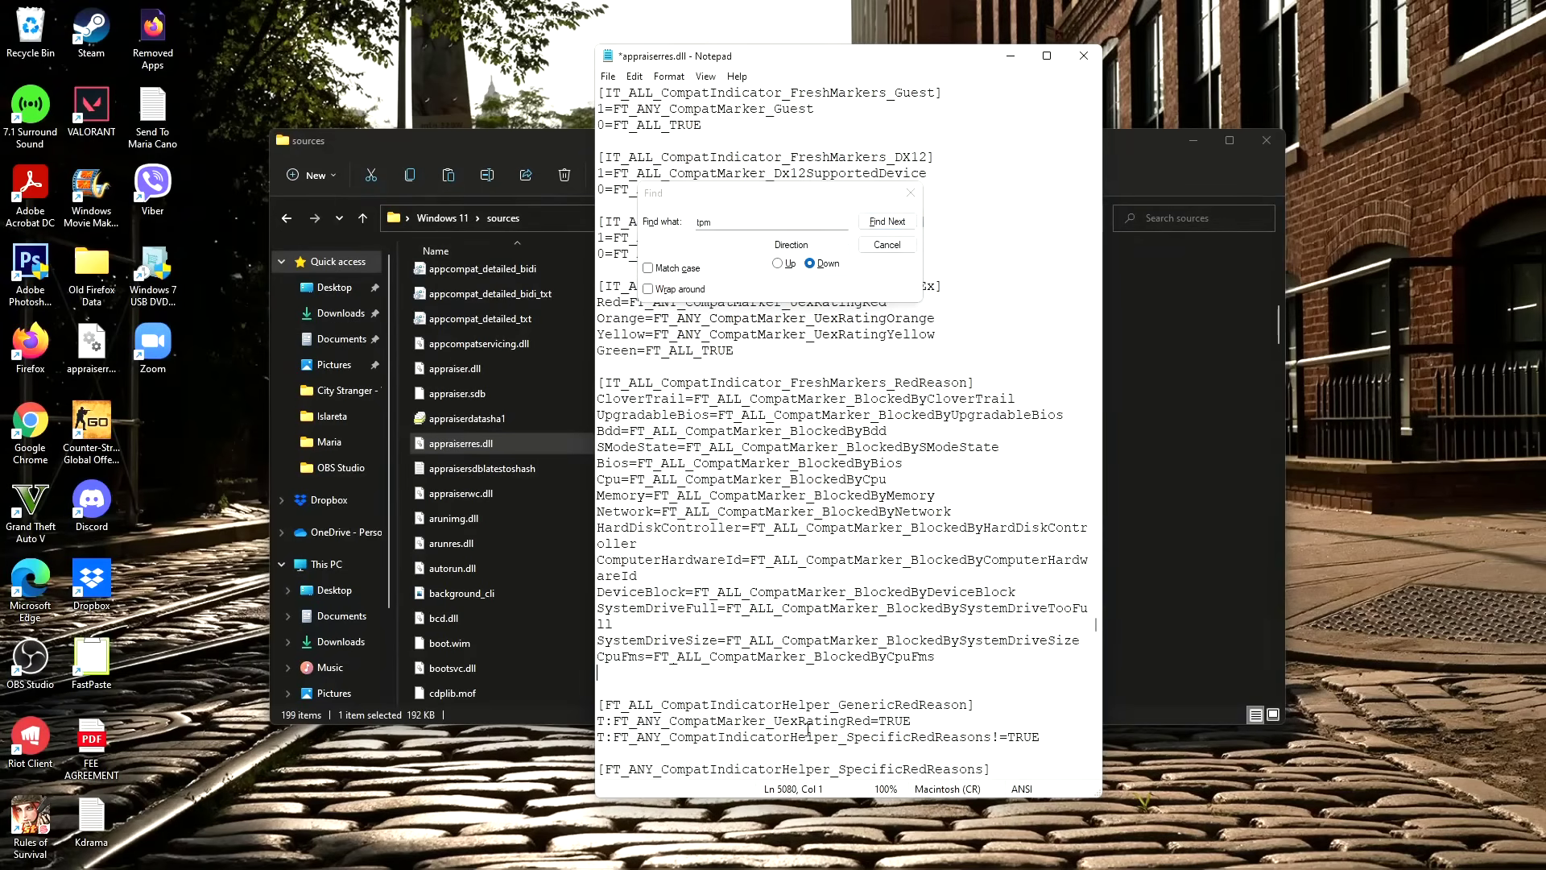
click(886, 224)
scroll(806, 483, down, 2)
drag(598, 672, 969, 672)
key(Delete)
key(BackSpace)
- Search again to confirm 'Cannot find tpm' appears
click(900, 225)
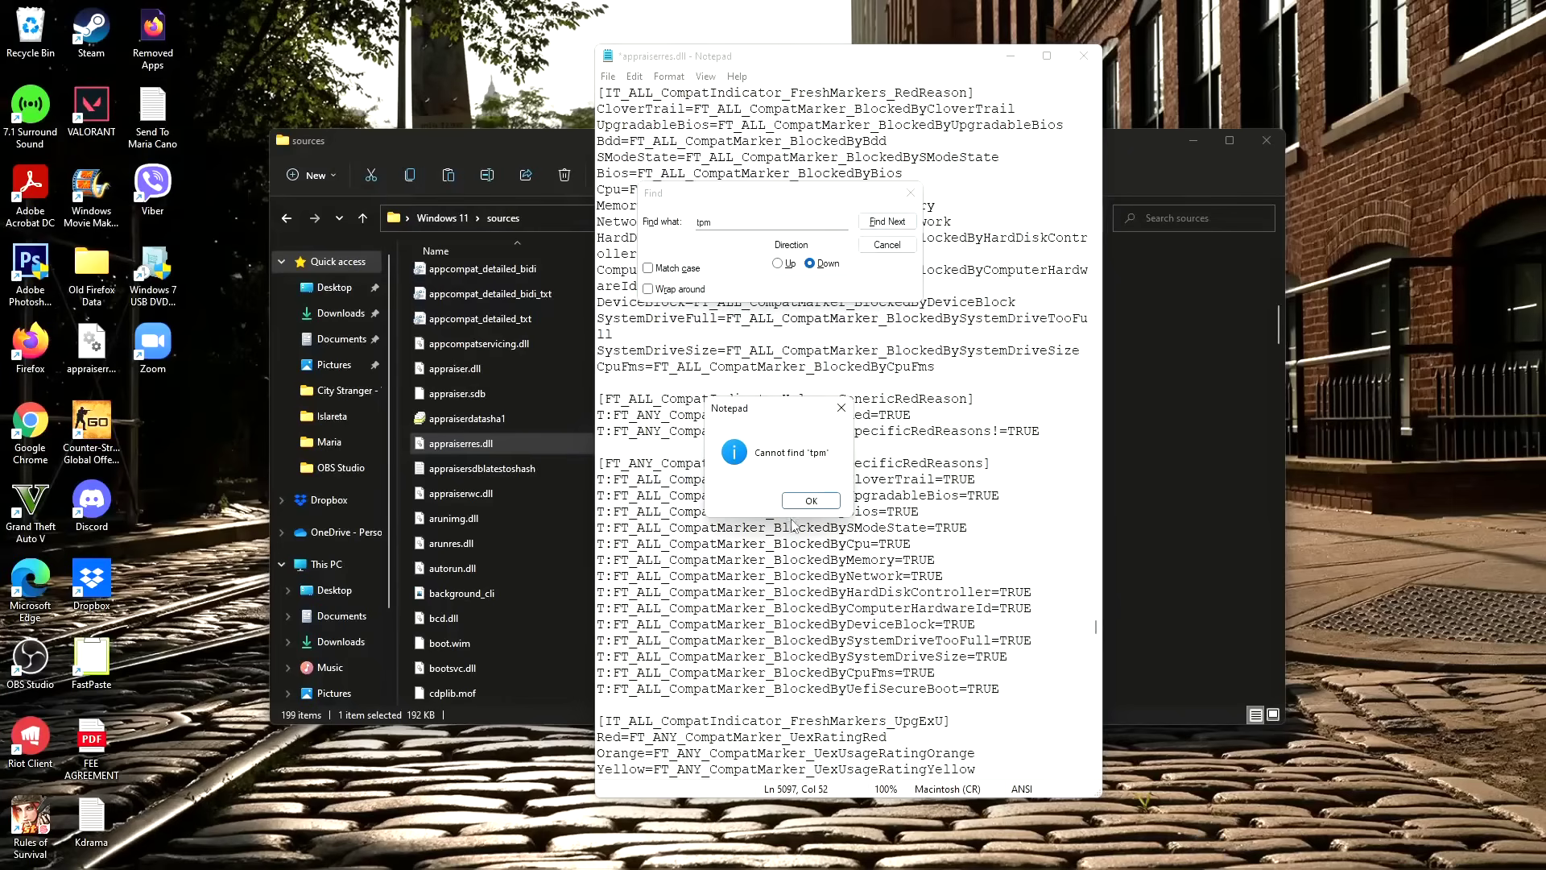
click(809, 501)
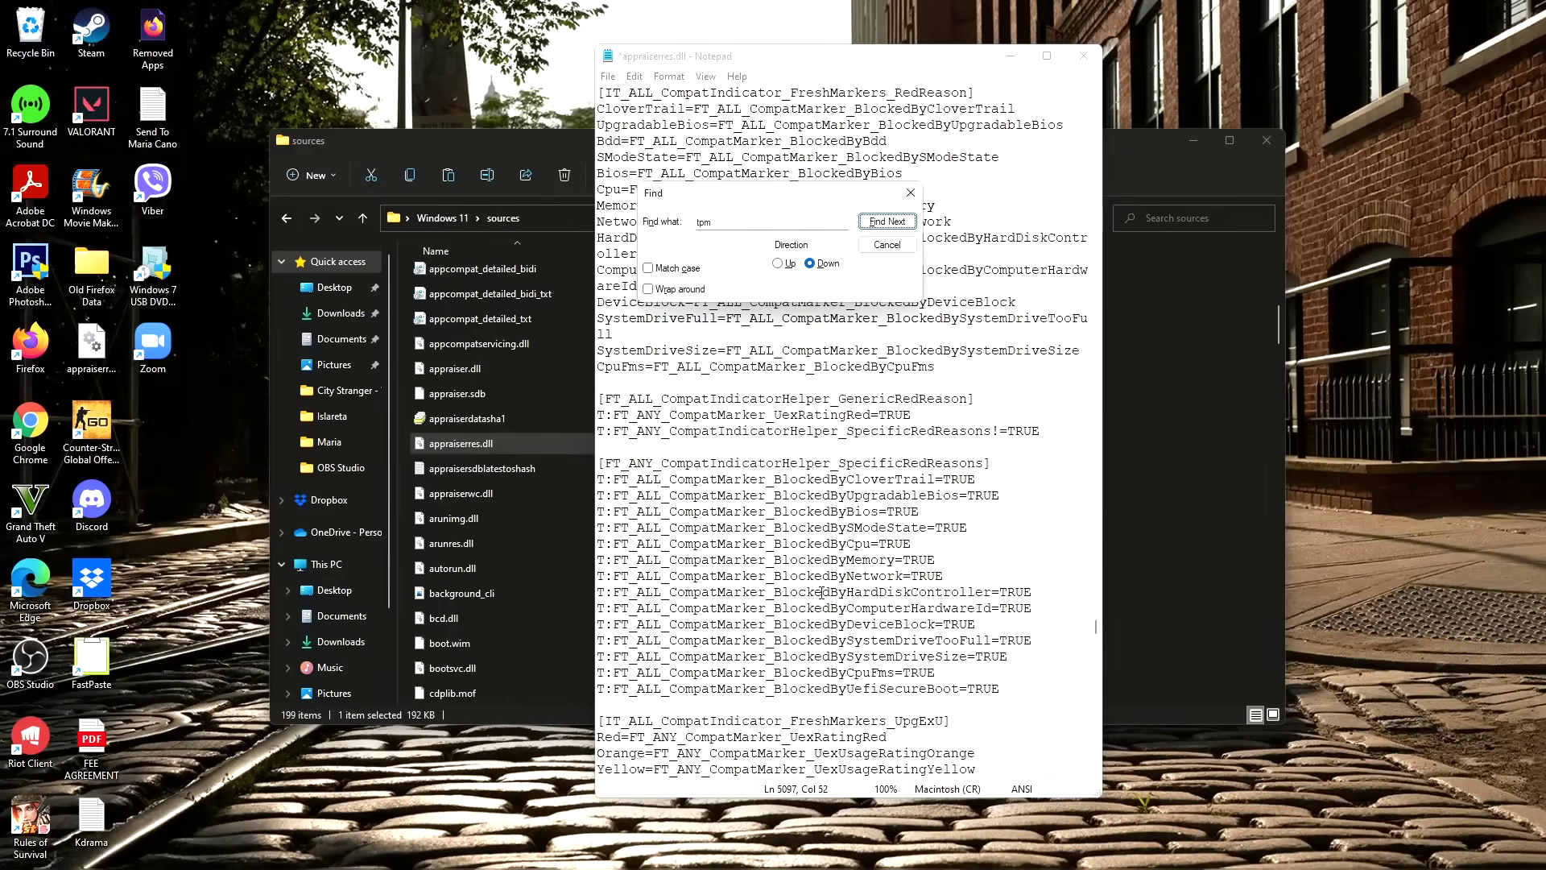
scroll(830, 592, down, 2)
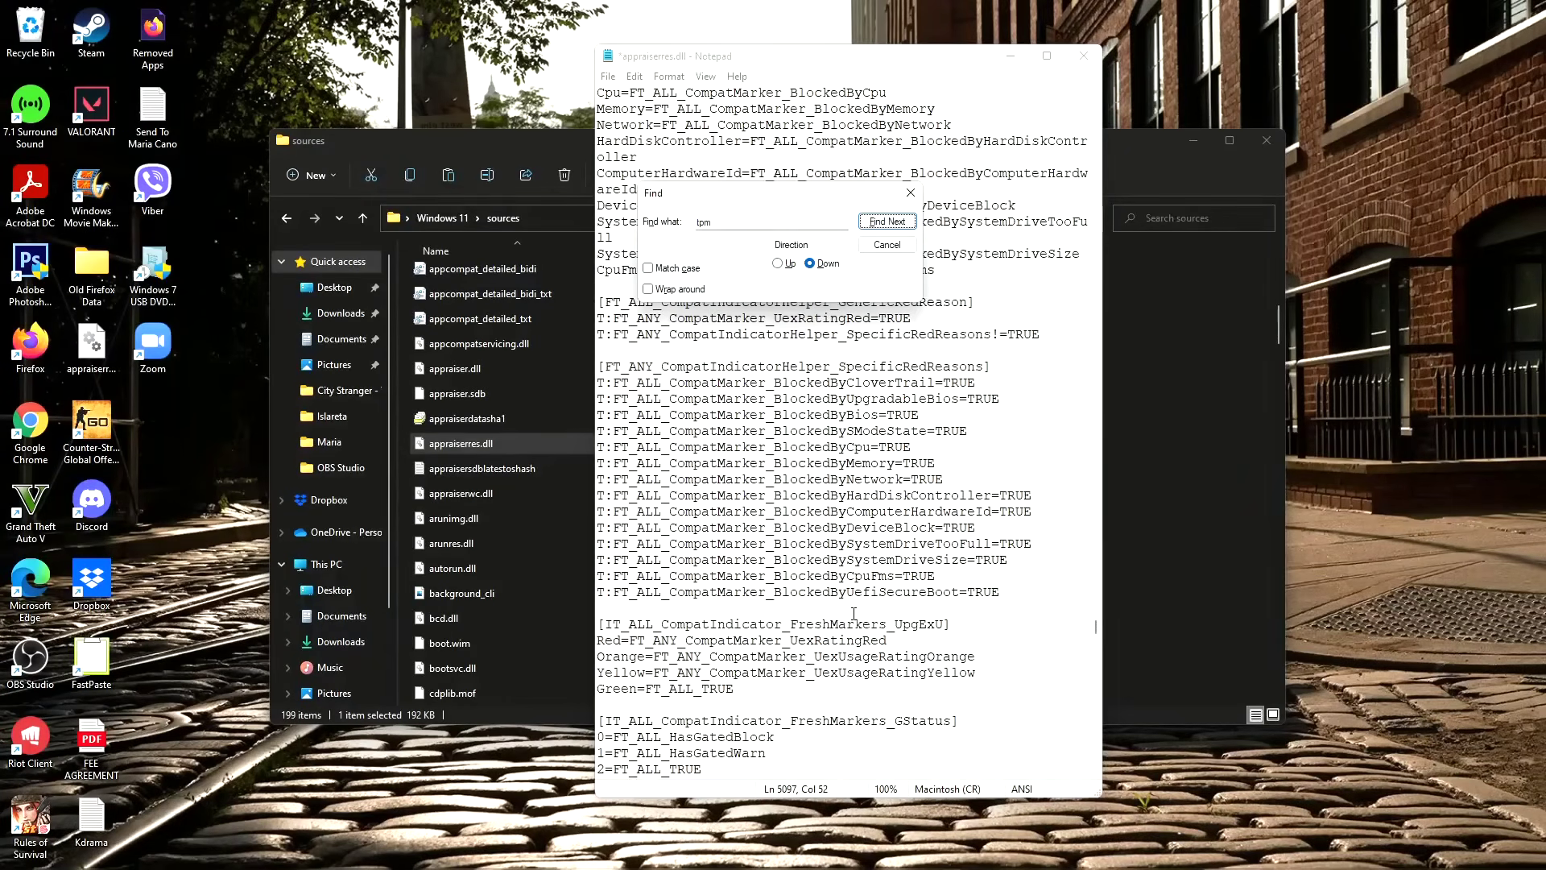
click(895, 226)
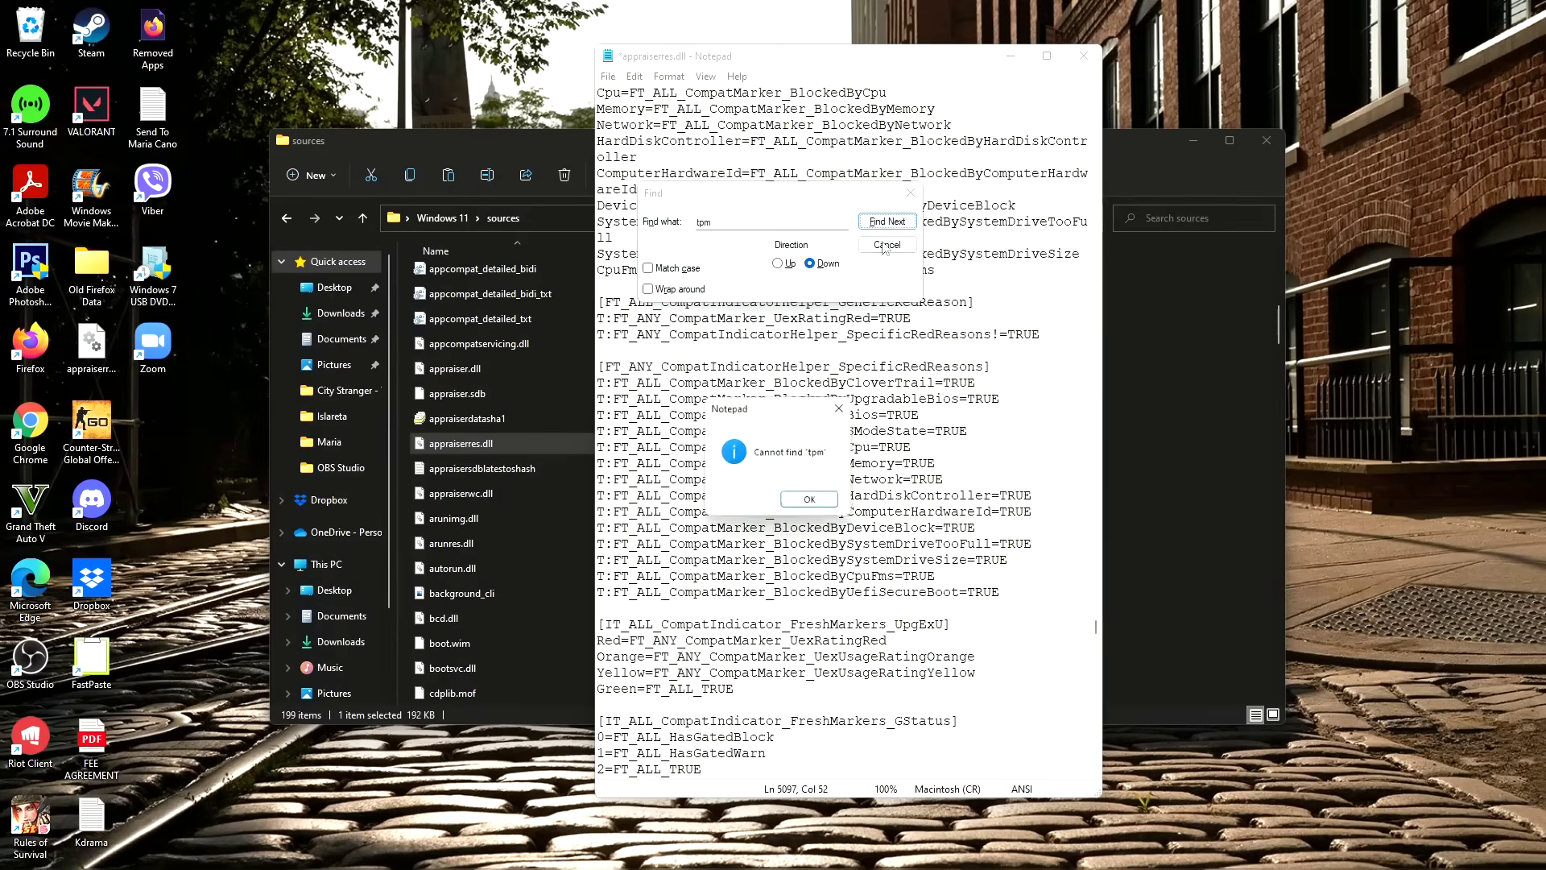
click(820, 501)
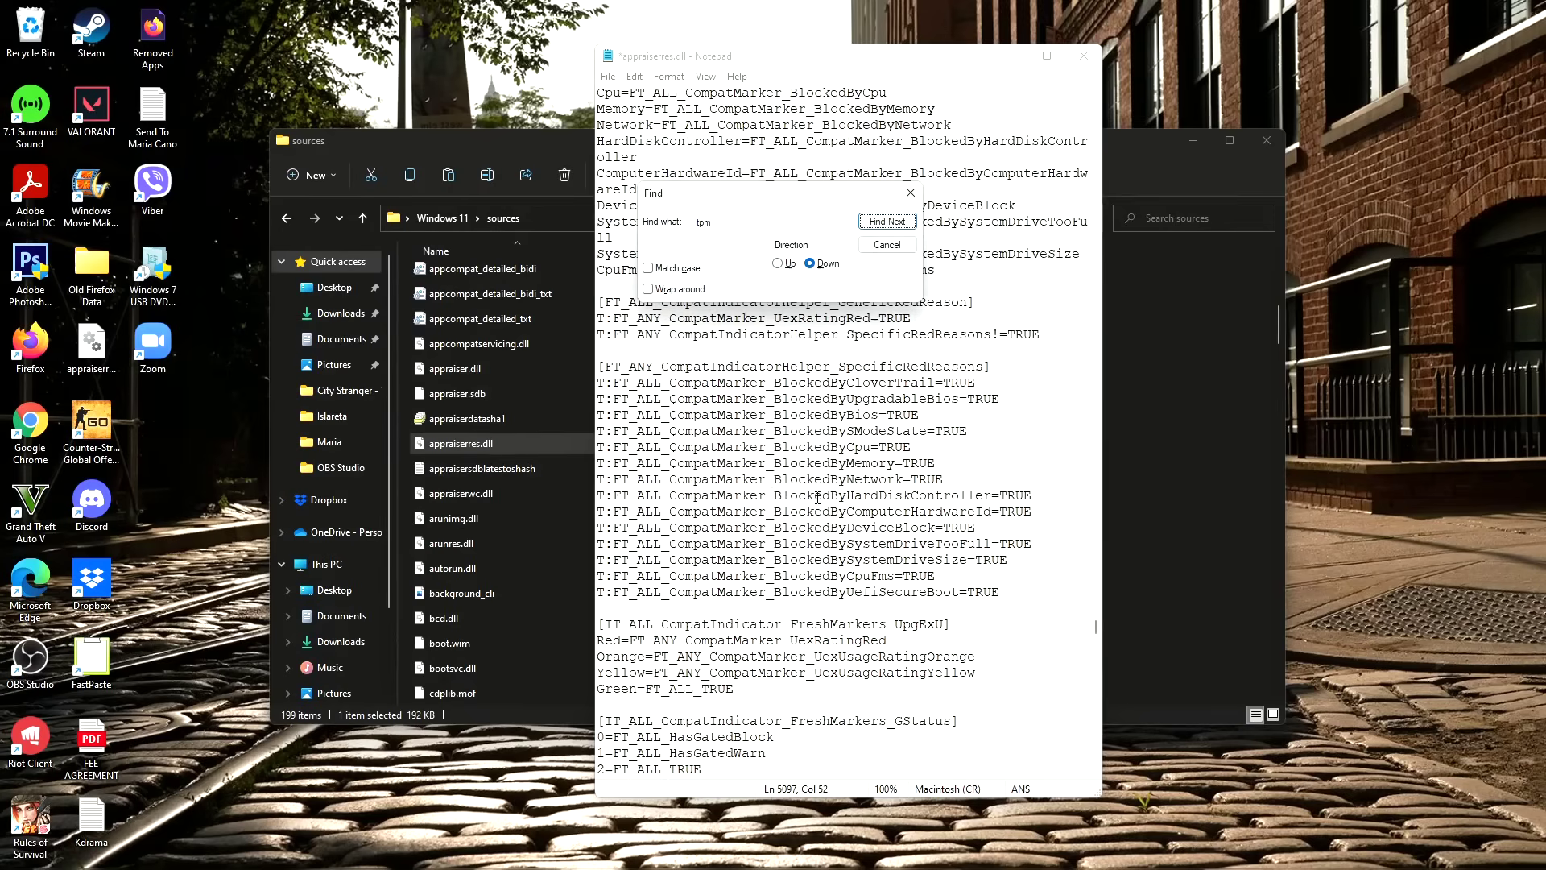
- Search for 'uefi' and delete the BlockedByUefiSecureBoot=TRUE line
double_click(755, 228)
drag(1095, 626, 1093, 116)
double_click(733, 223)
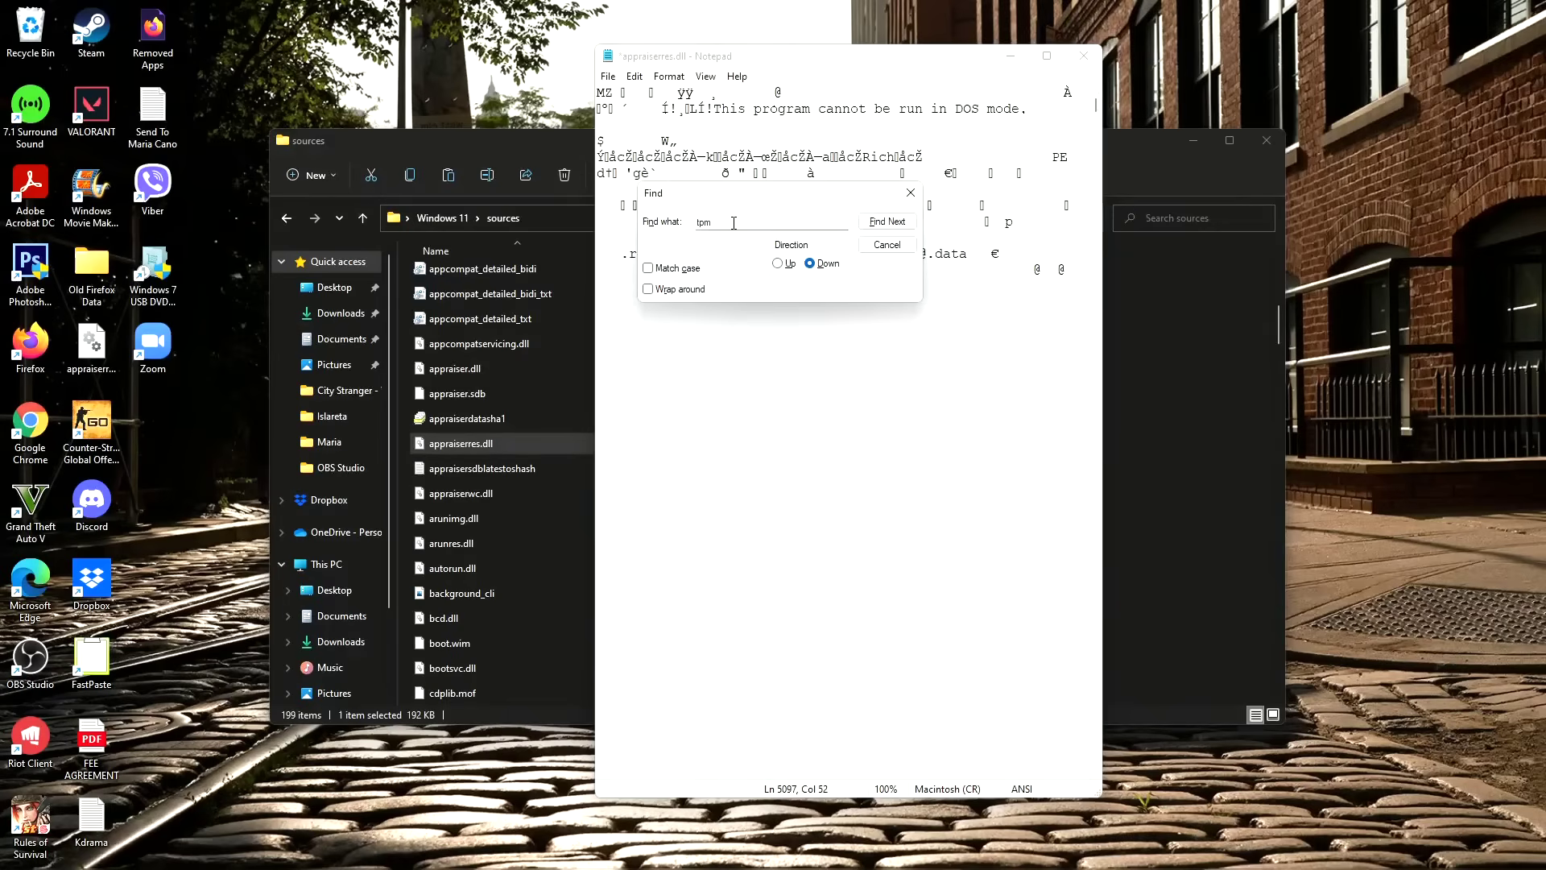
text(uefi)
click(886, 220)
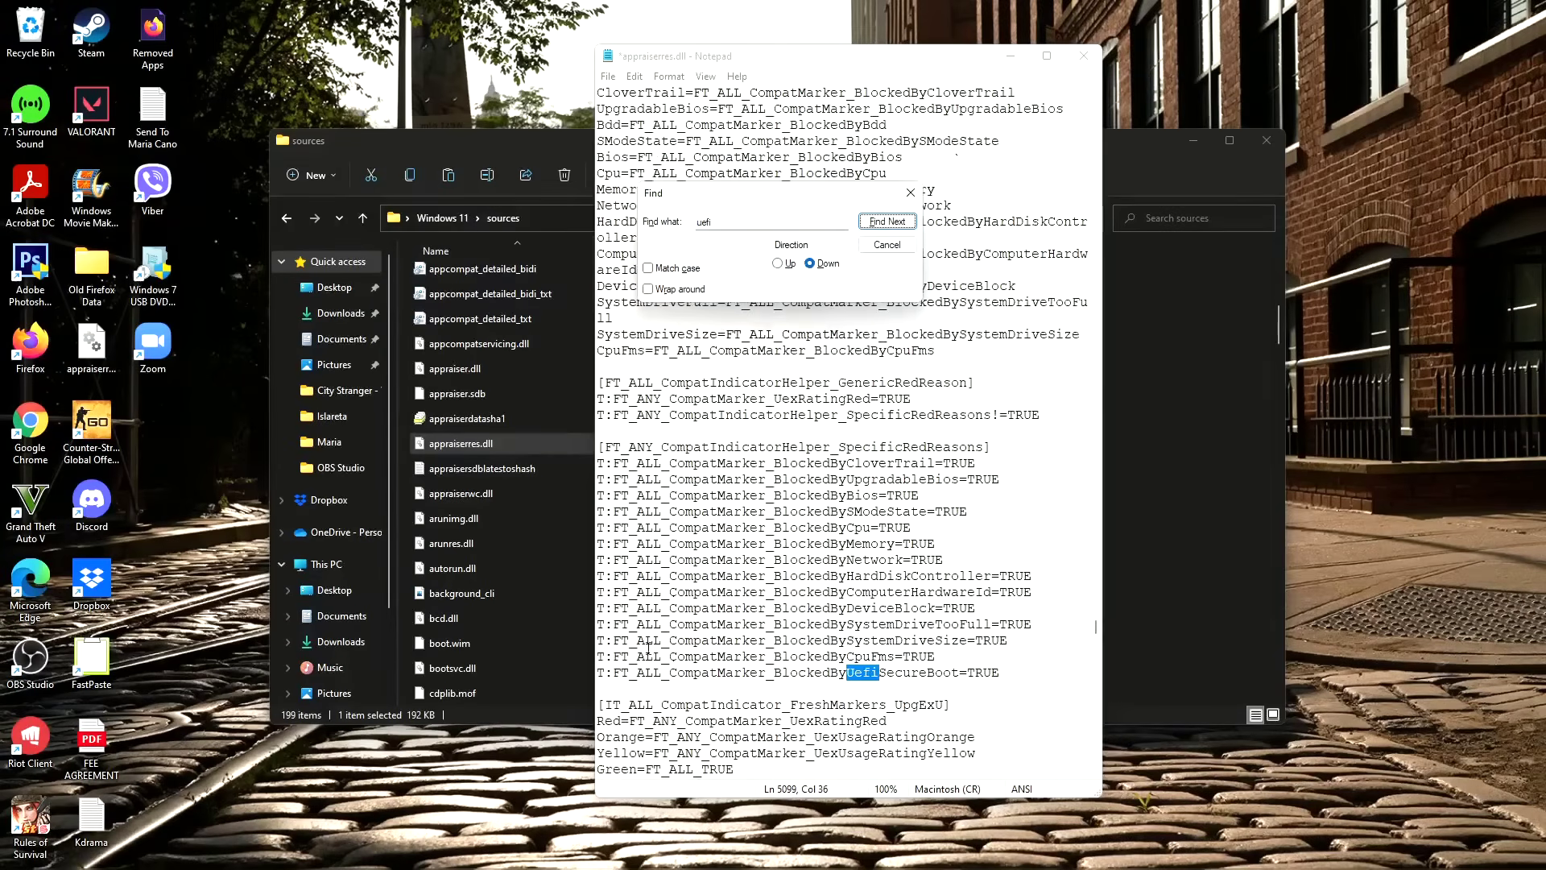
drag(598, 673, 1003, 672)
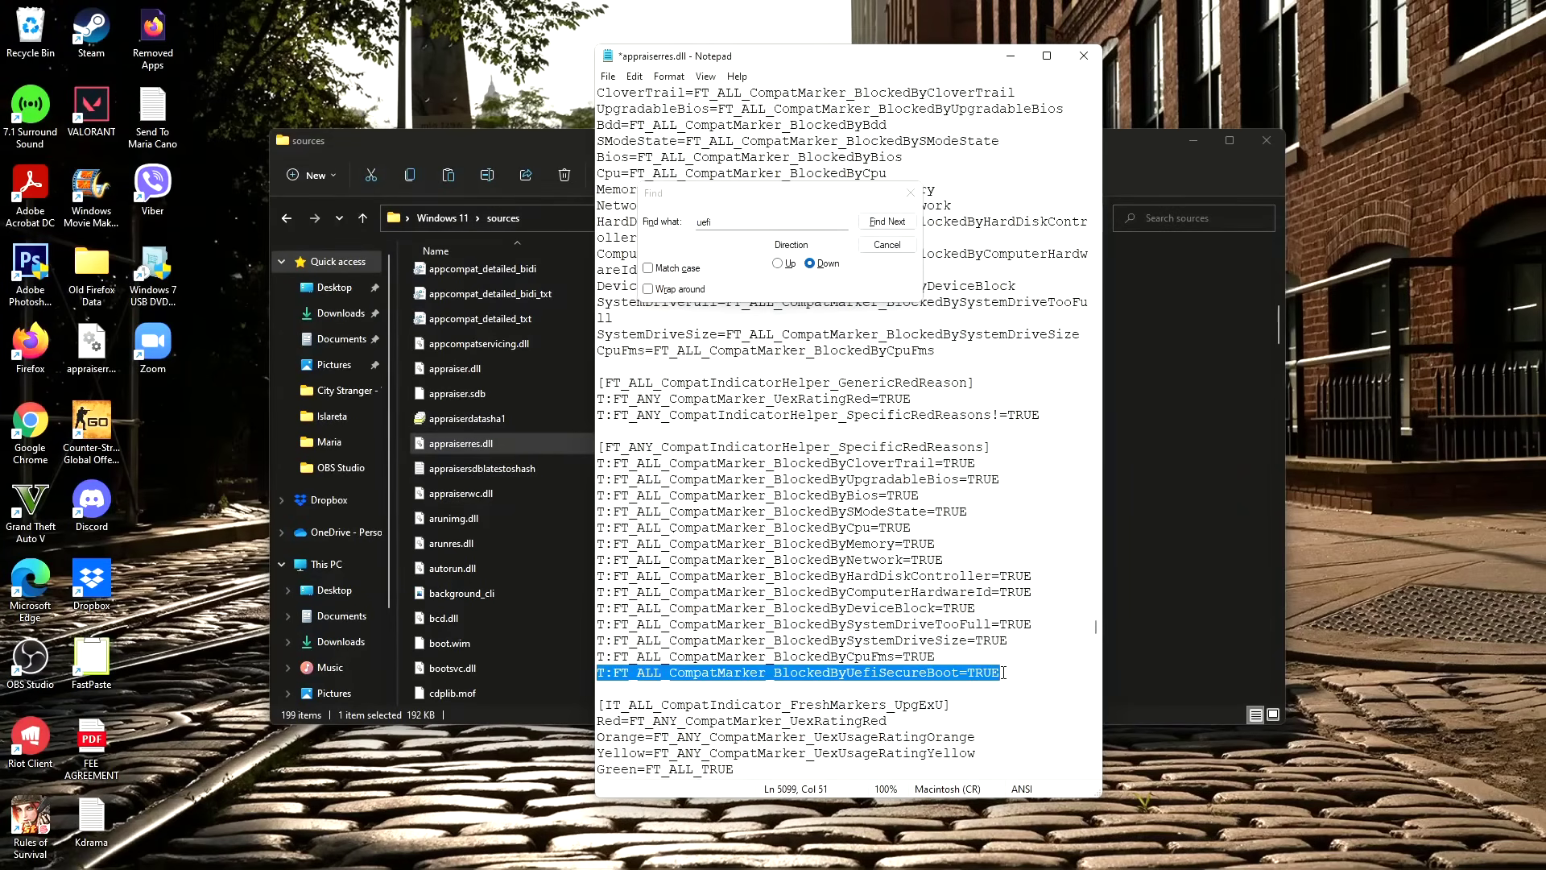
key(BackSpace)
key(BackSpace)
- Re-run the uefi search until it reports no matches remain
click(883, 225)
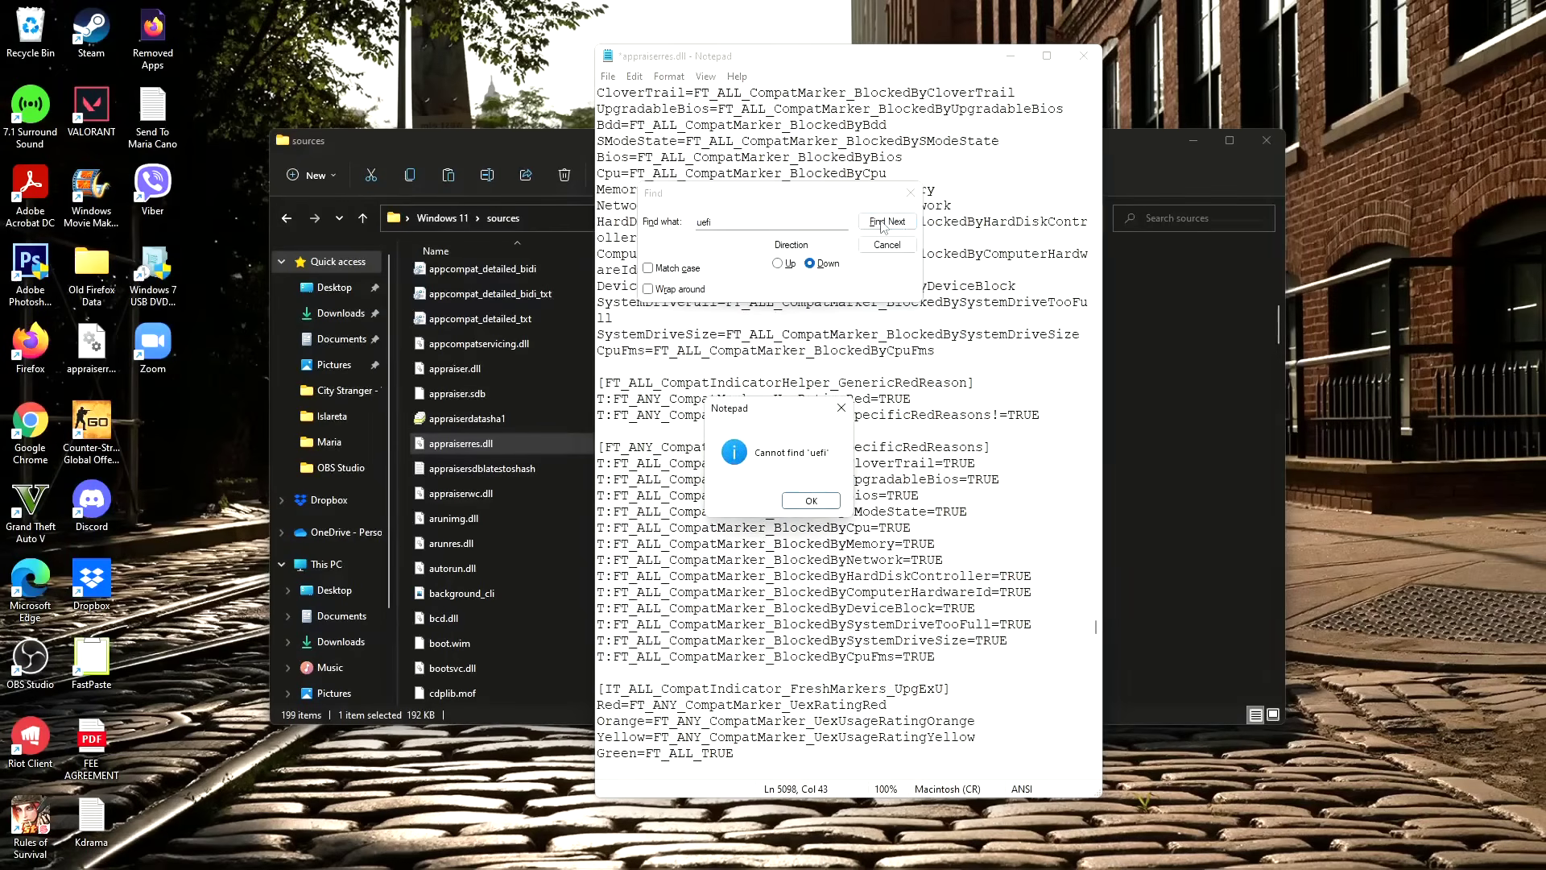
click(811, 500)
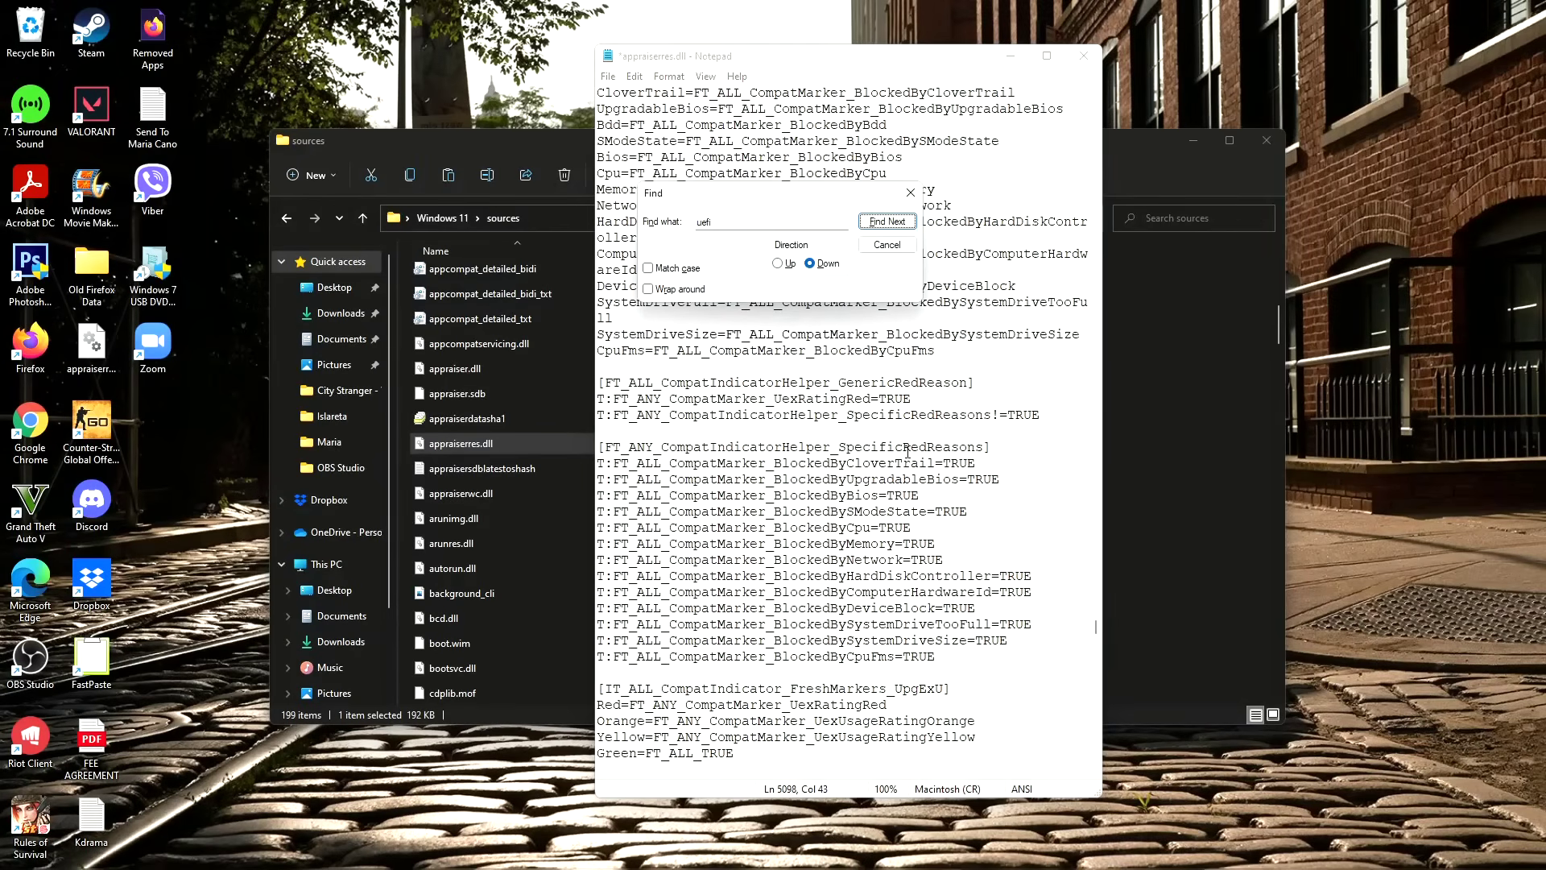
scroll(866, 589, down, 2)
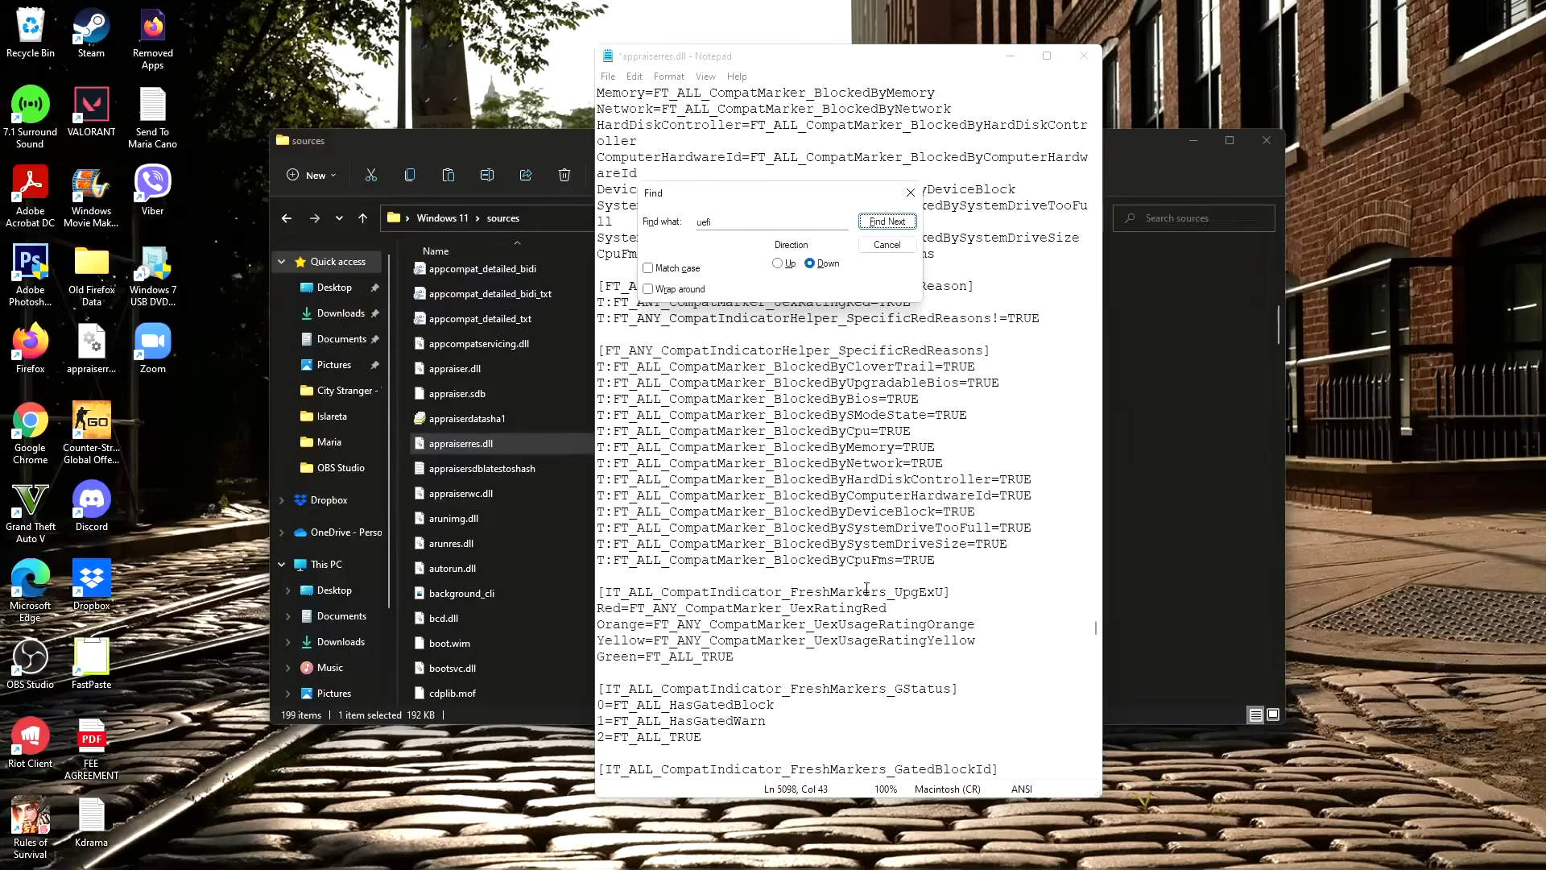
click(900, 224)
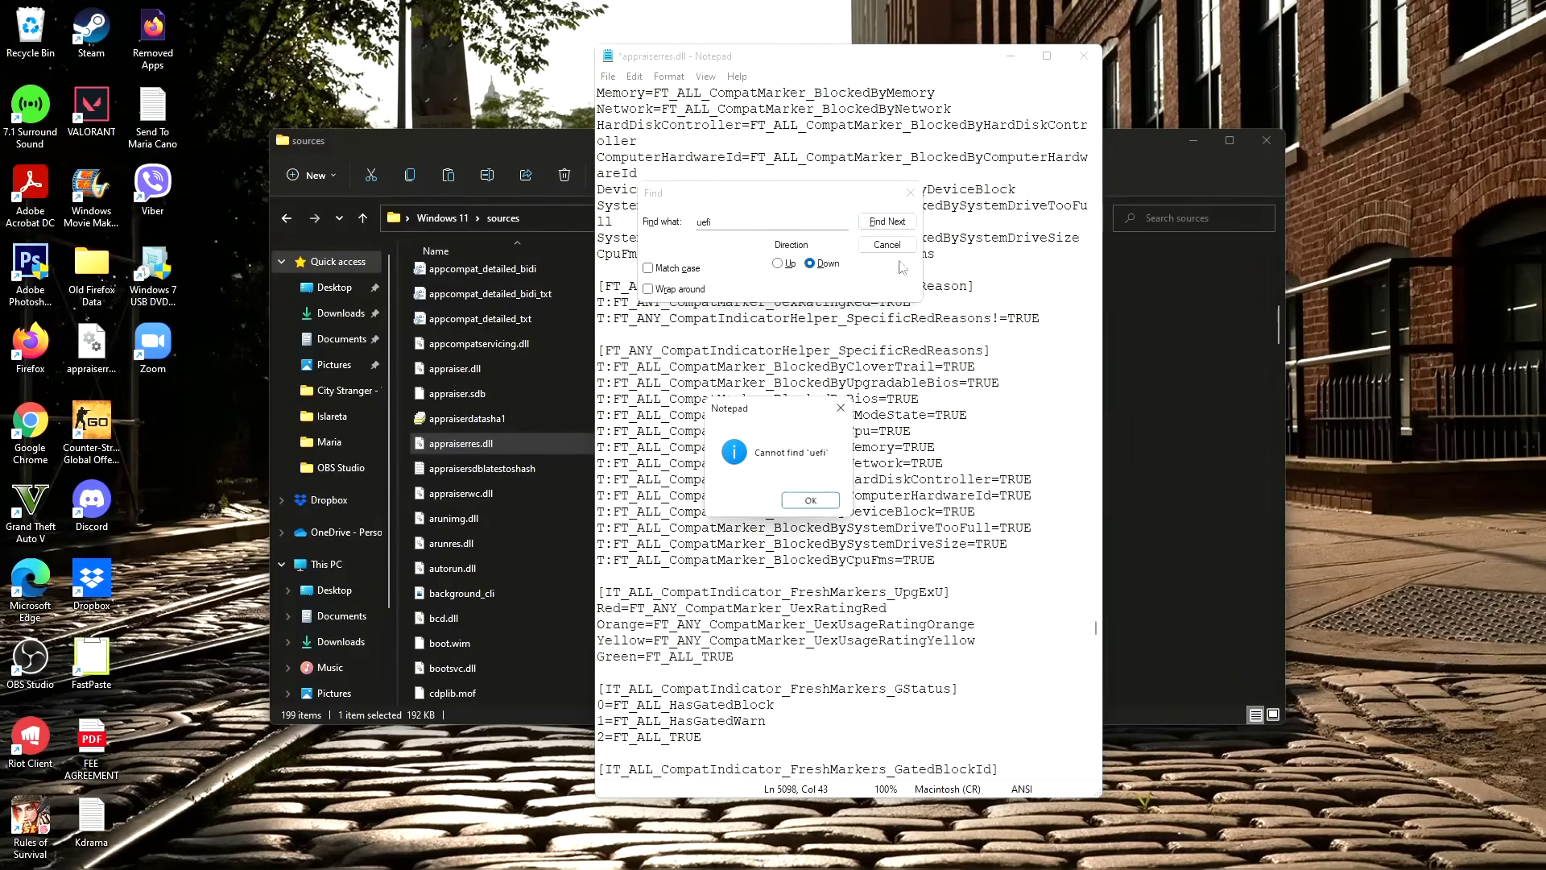
click(834, 509)
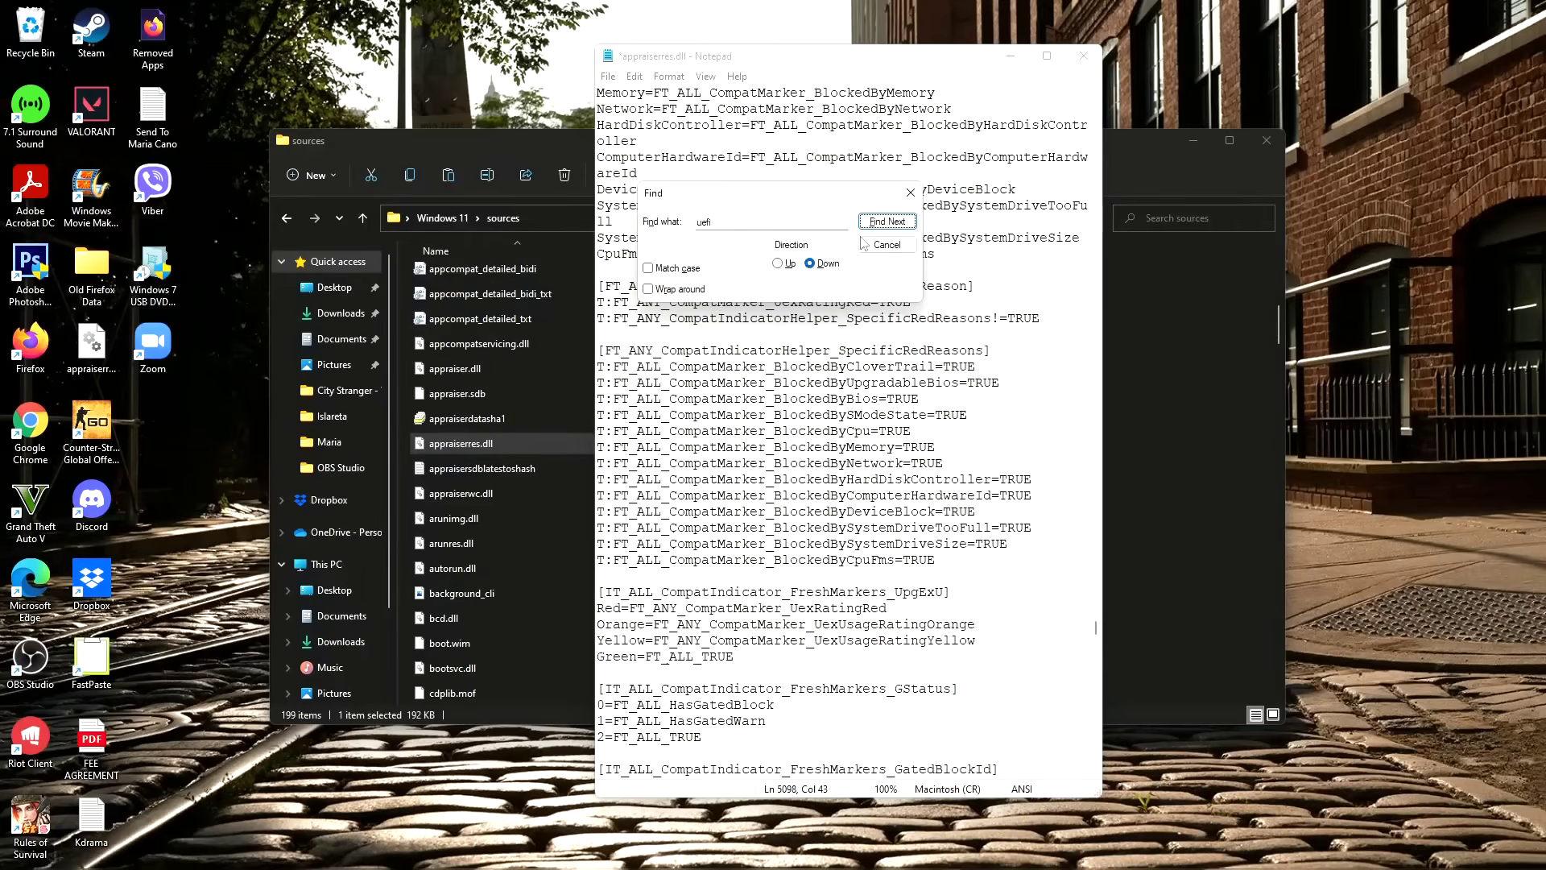
drag(810, 190, 817, 374)
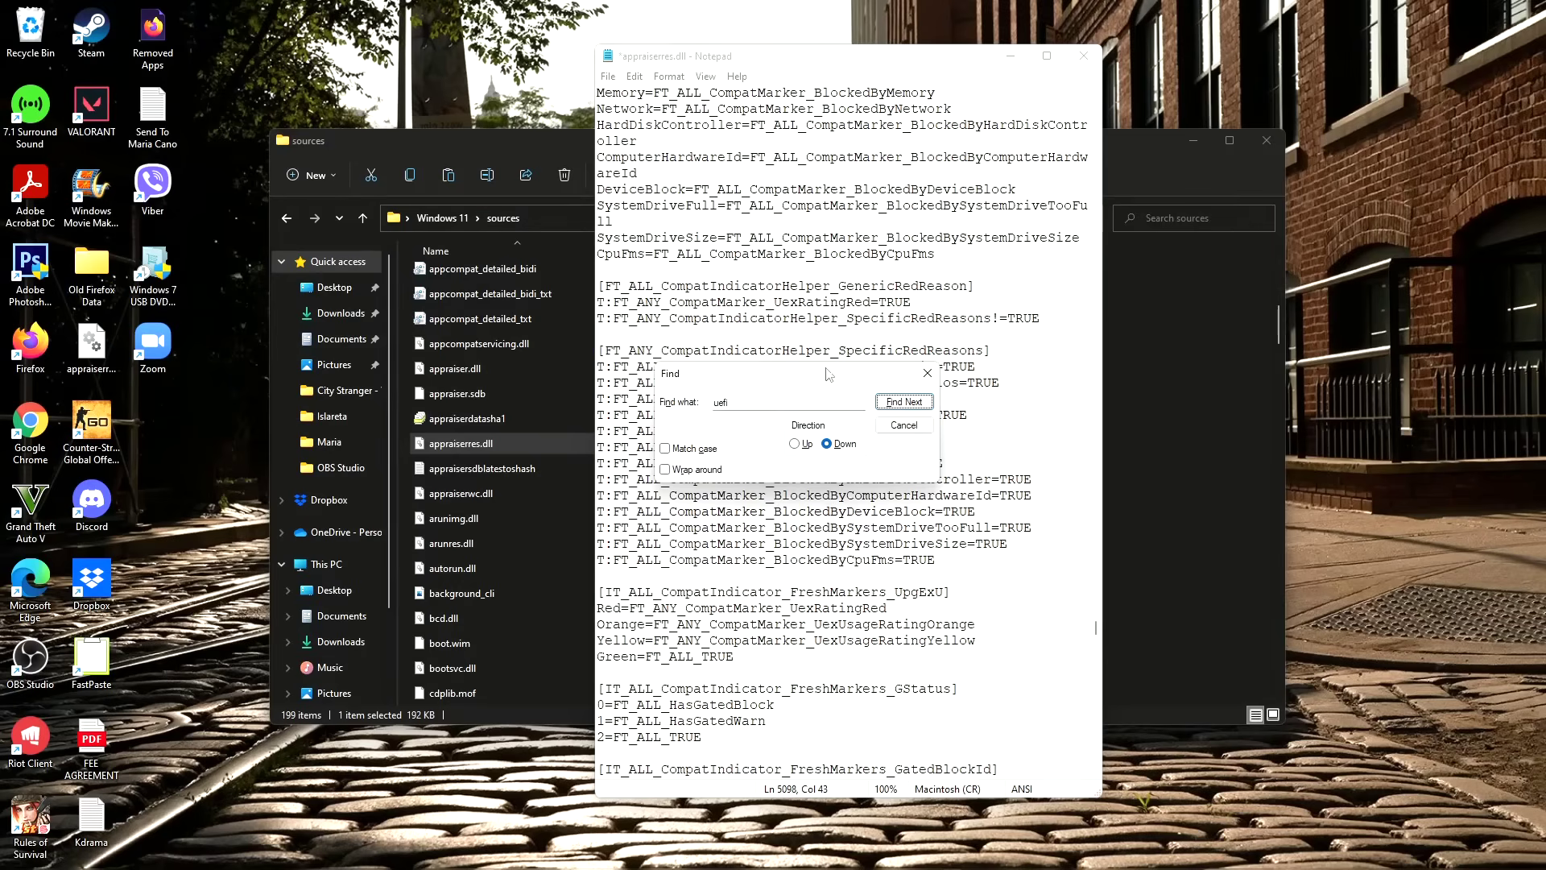
click(892, 404)
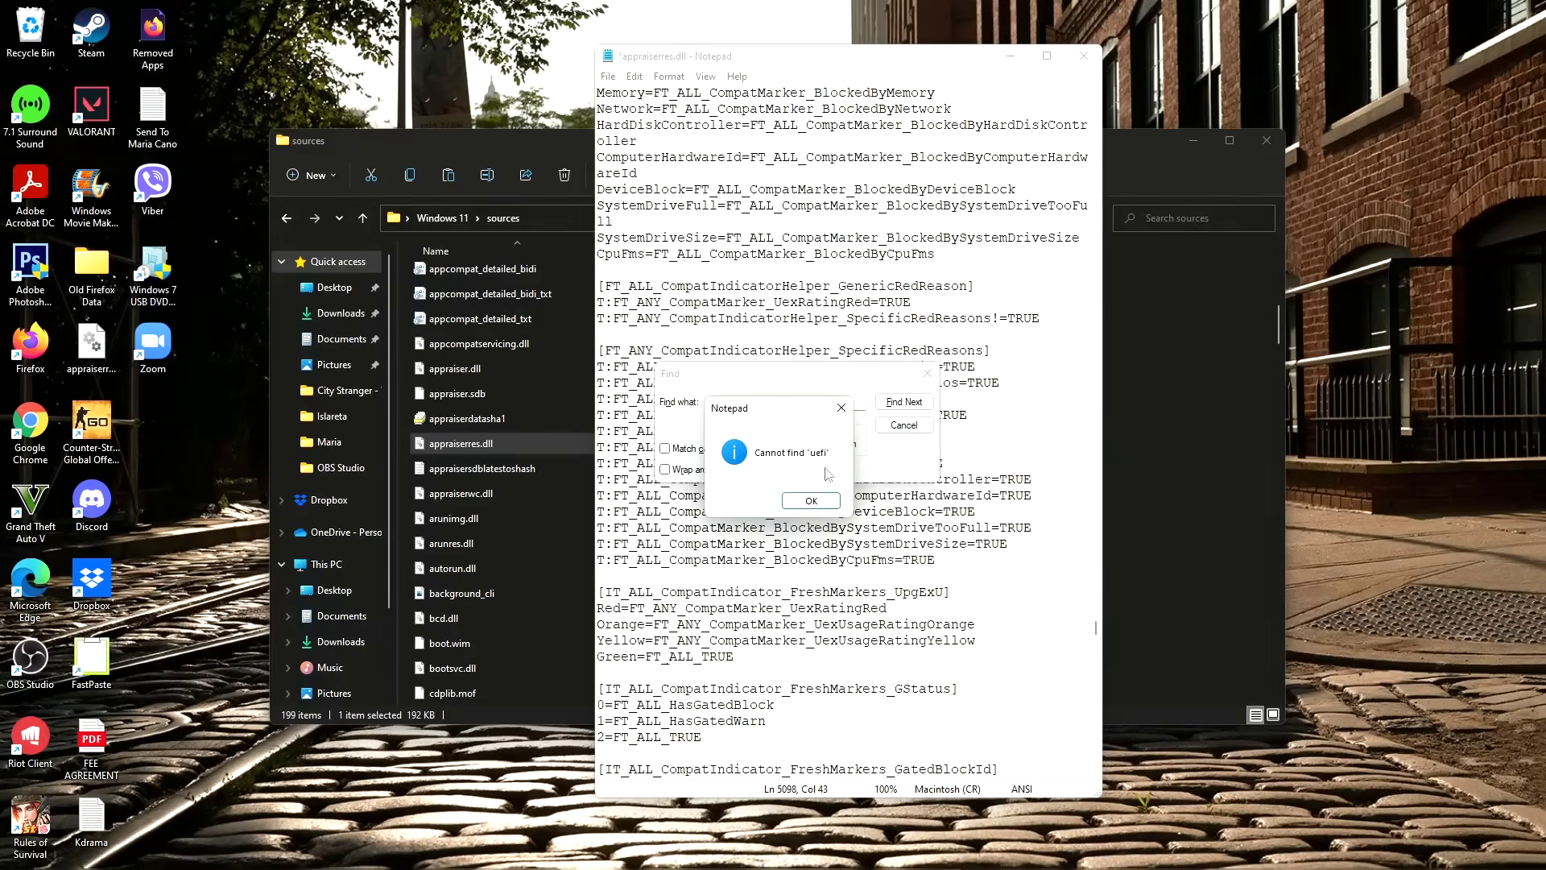
click(799, 509)
- Save the edited file as appraiserres.dll, replacing the original in sources, and close Notepad
click(903, 425)
drag(1095, 628, 1114, 109)
click(606, 76)
click(644, 165)
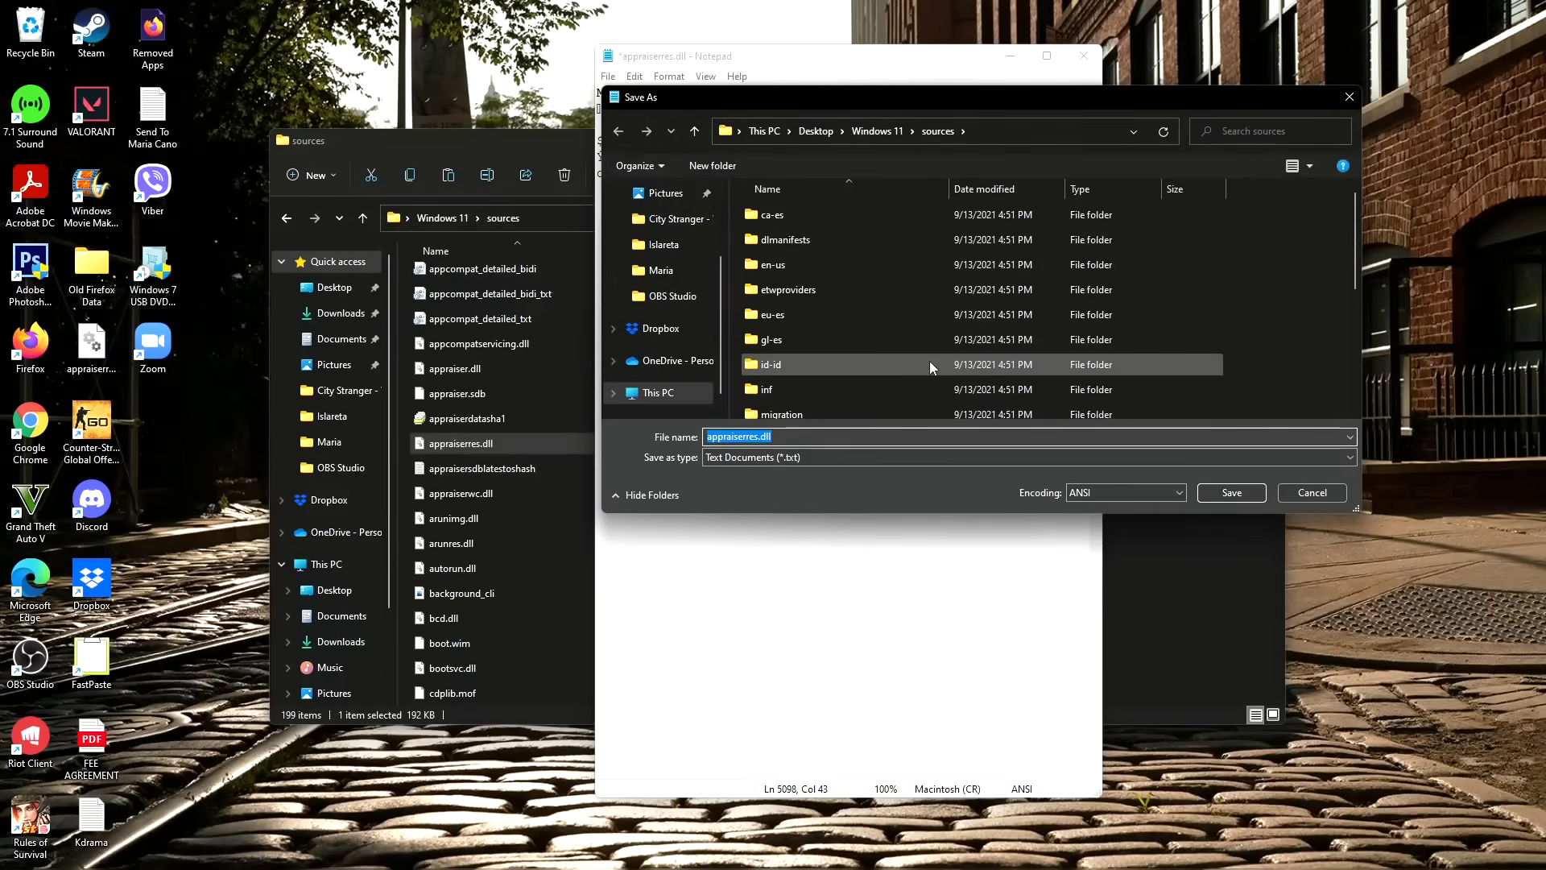
scroll(935, 347, down, 3)
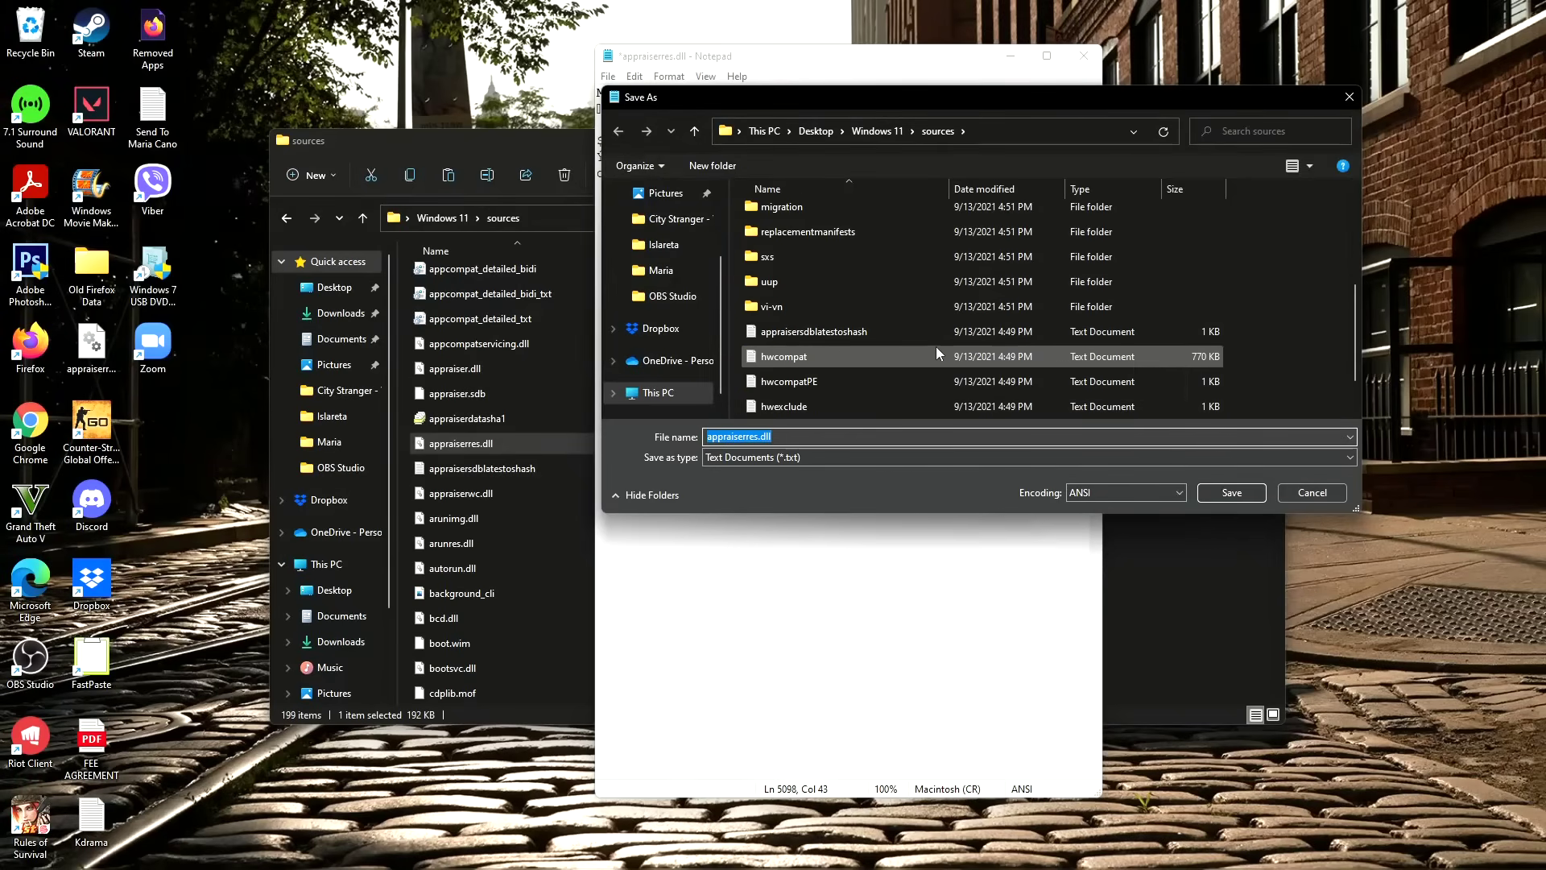
click(1216, 493)
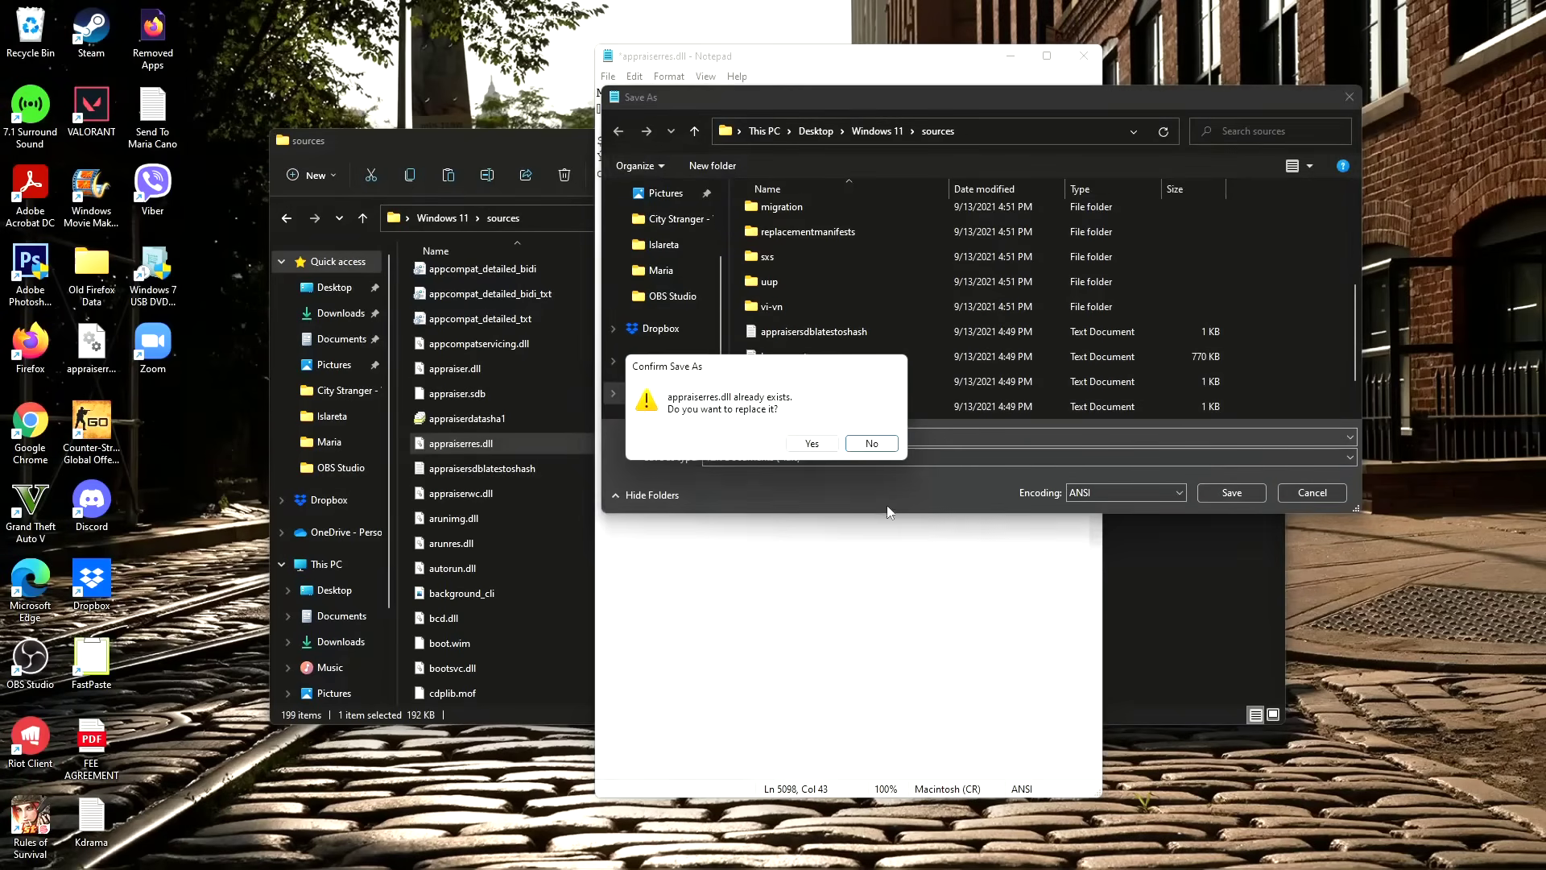
click(812, 444)
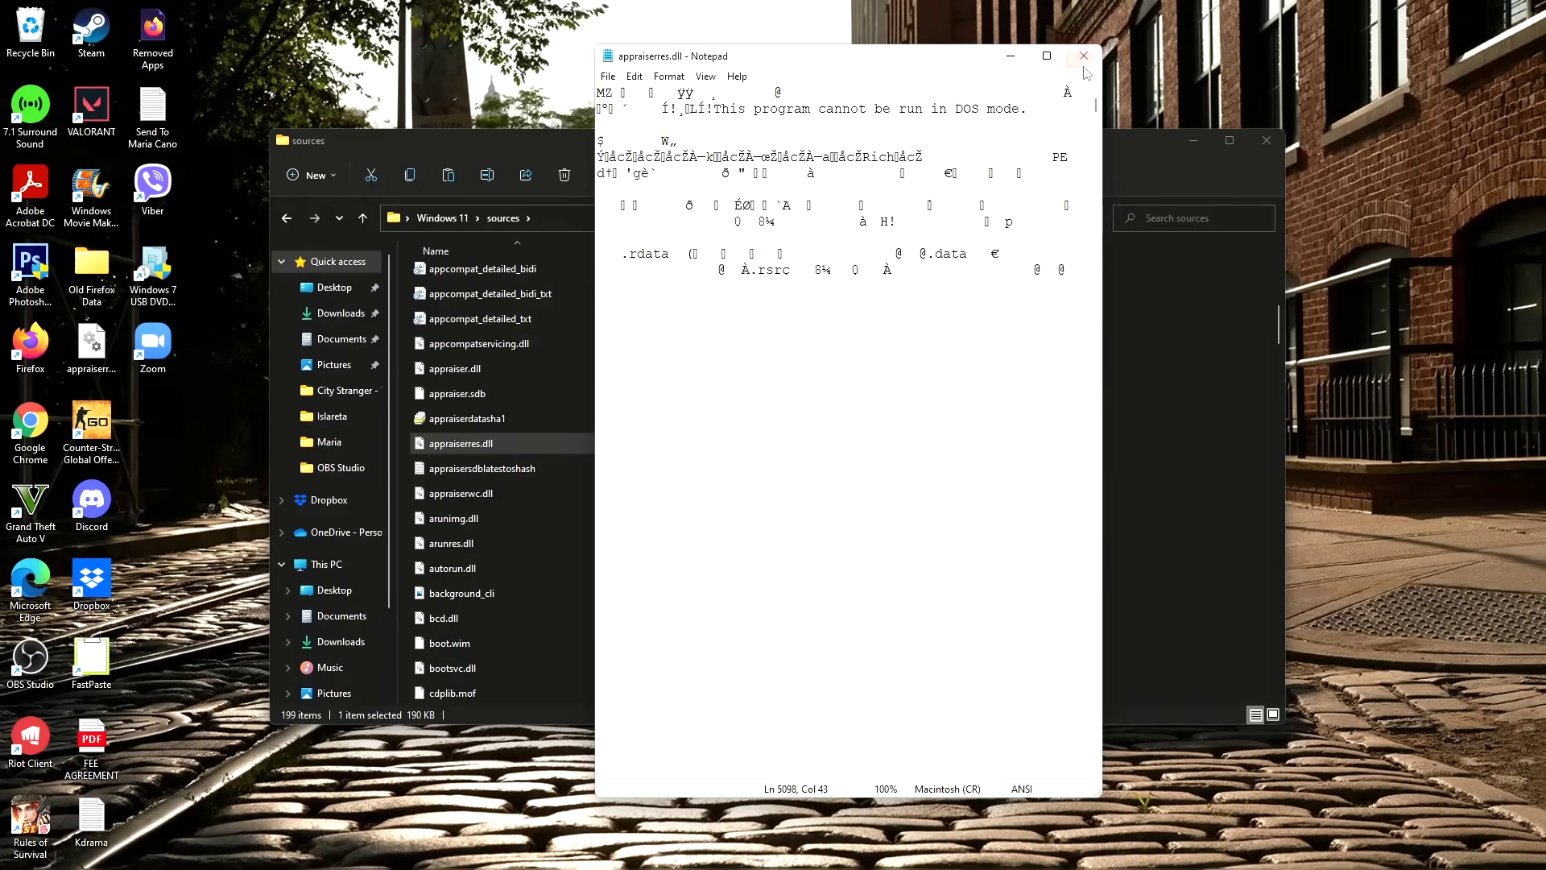
click(1086, 58)
- Start setup from the Windows 11 folder, opt out of helping improve the installation, and continue
click(1014, 479)
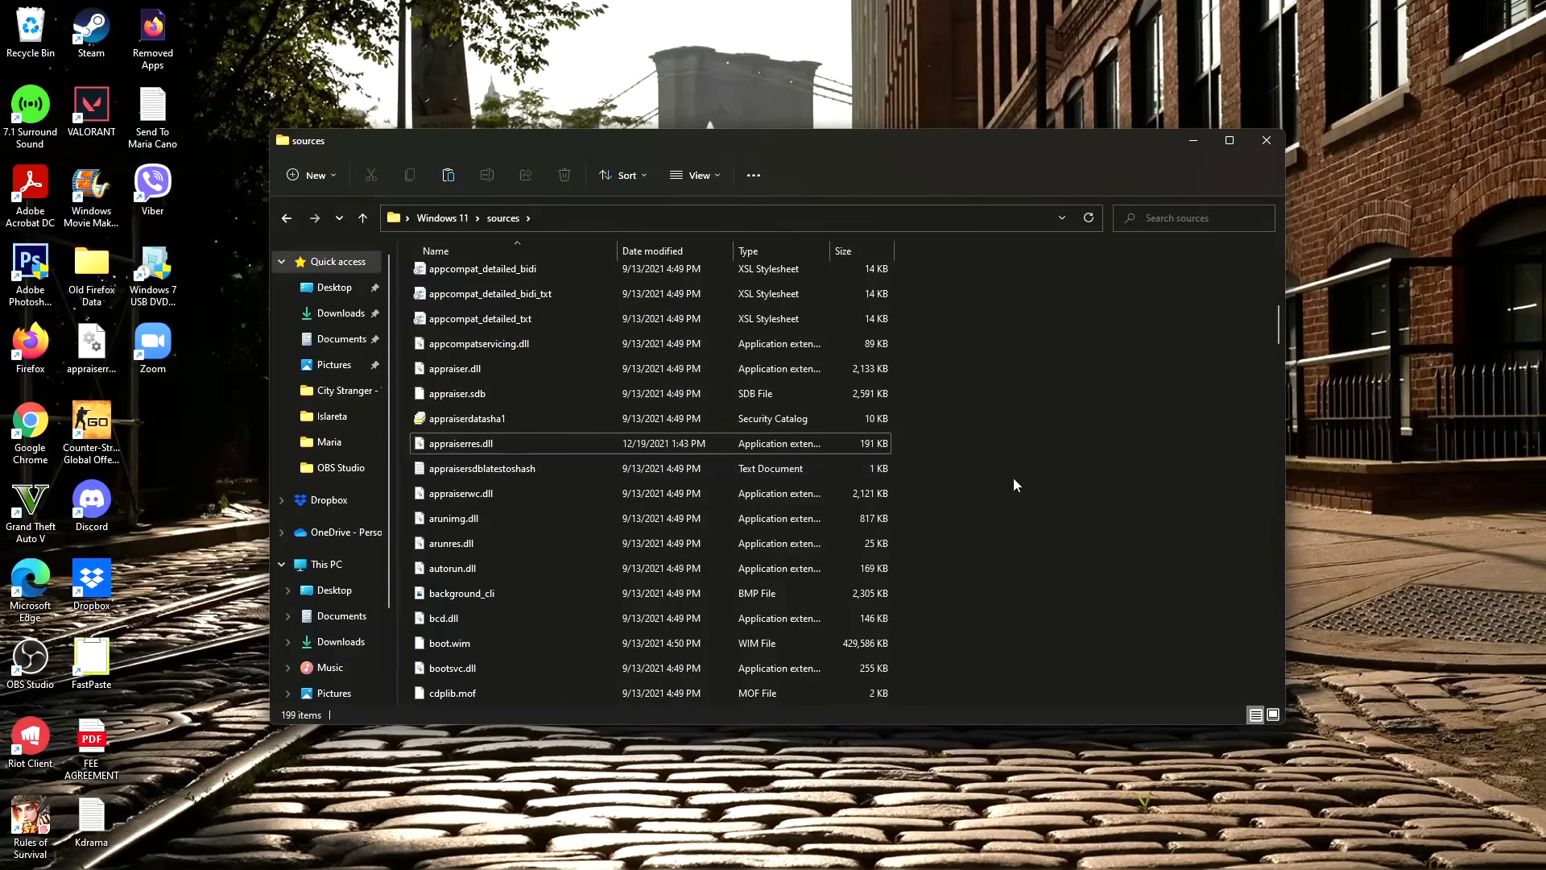
key(alt+Up)
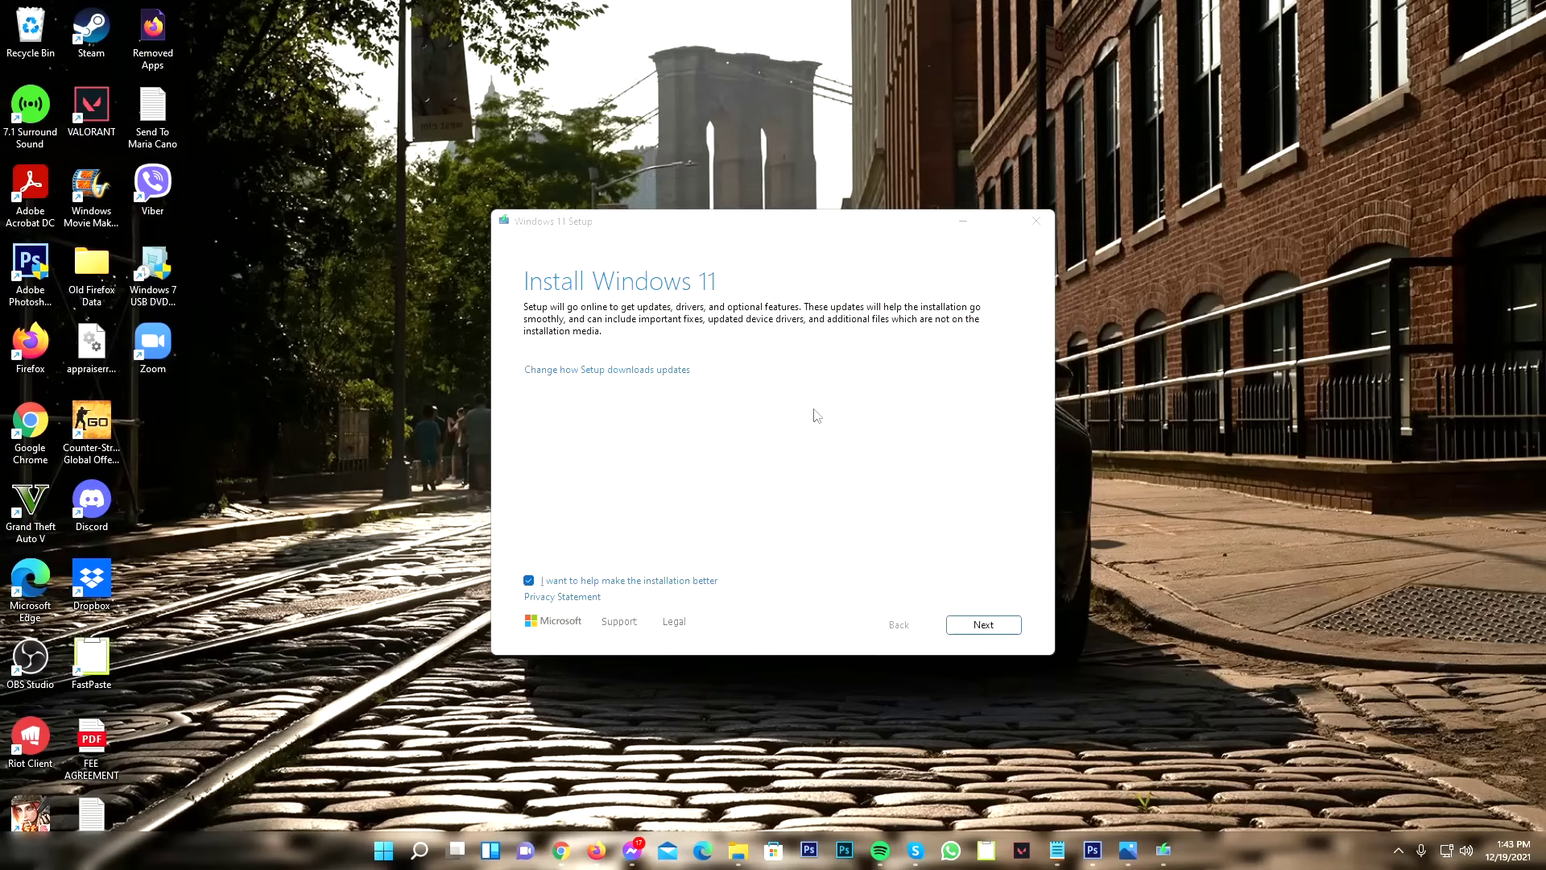
click(529, 581)
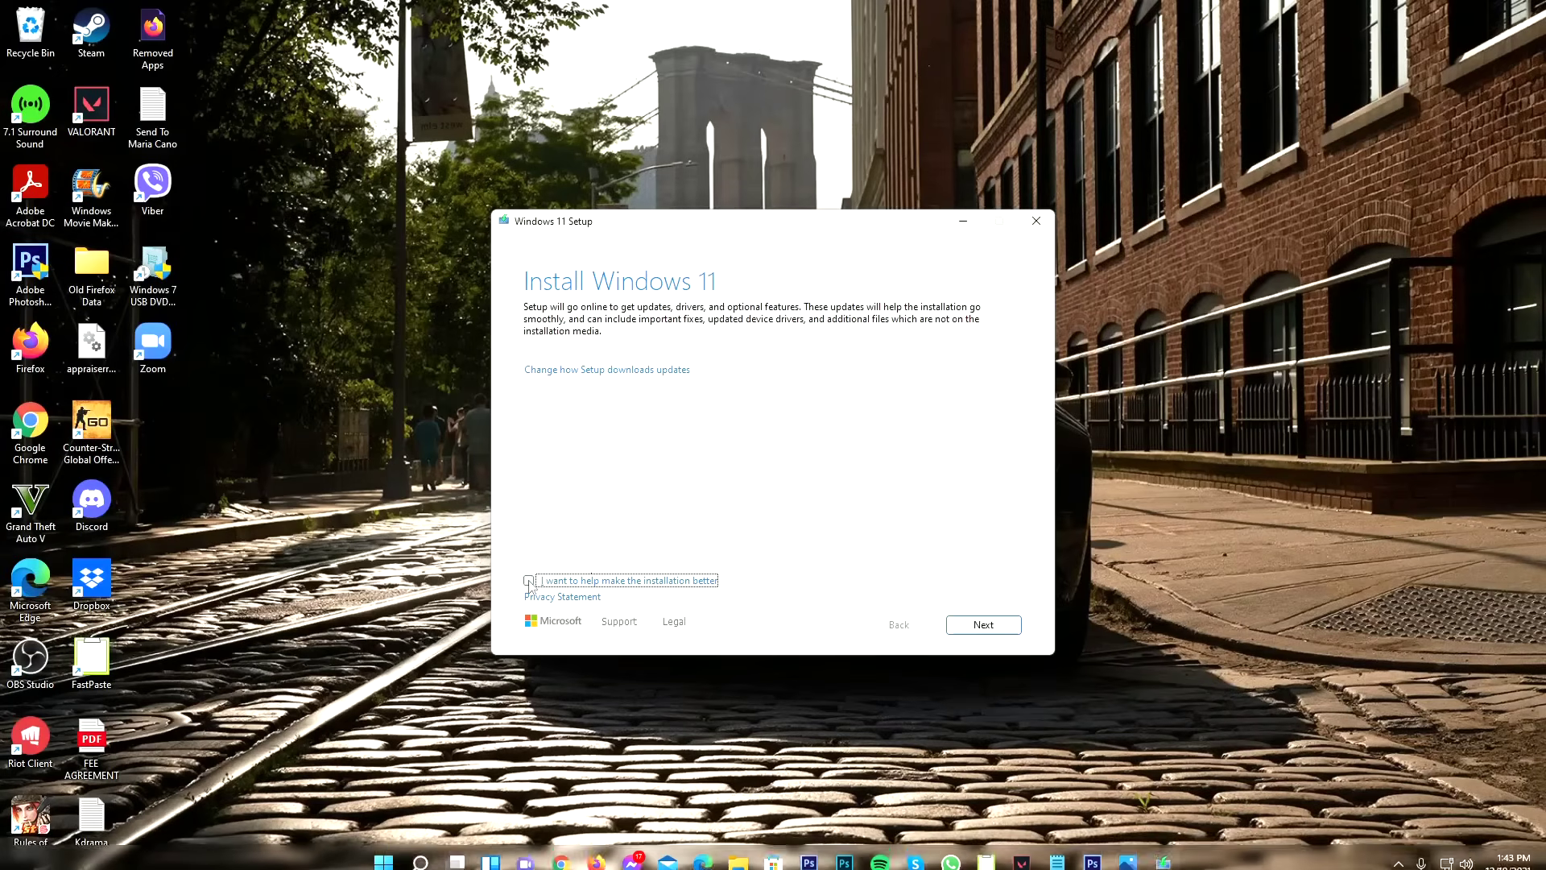
click(976, 631)
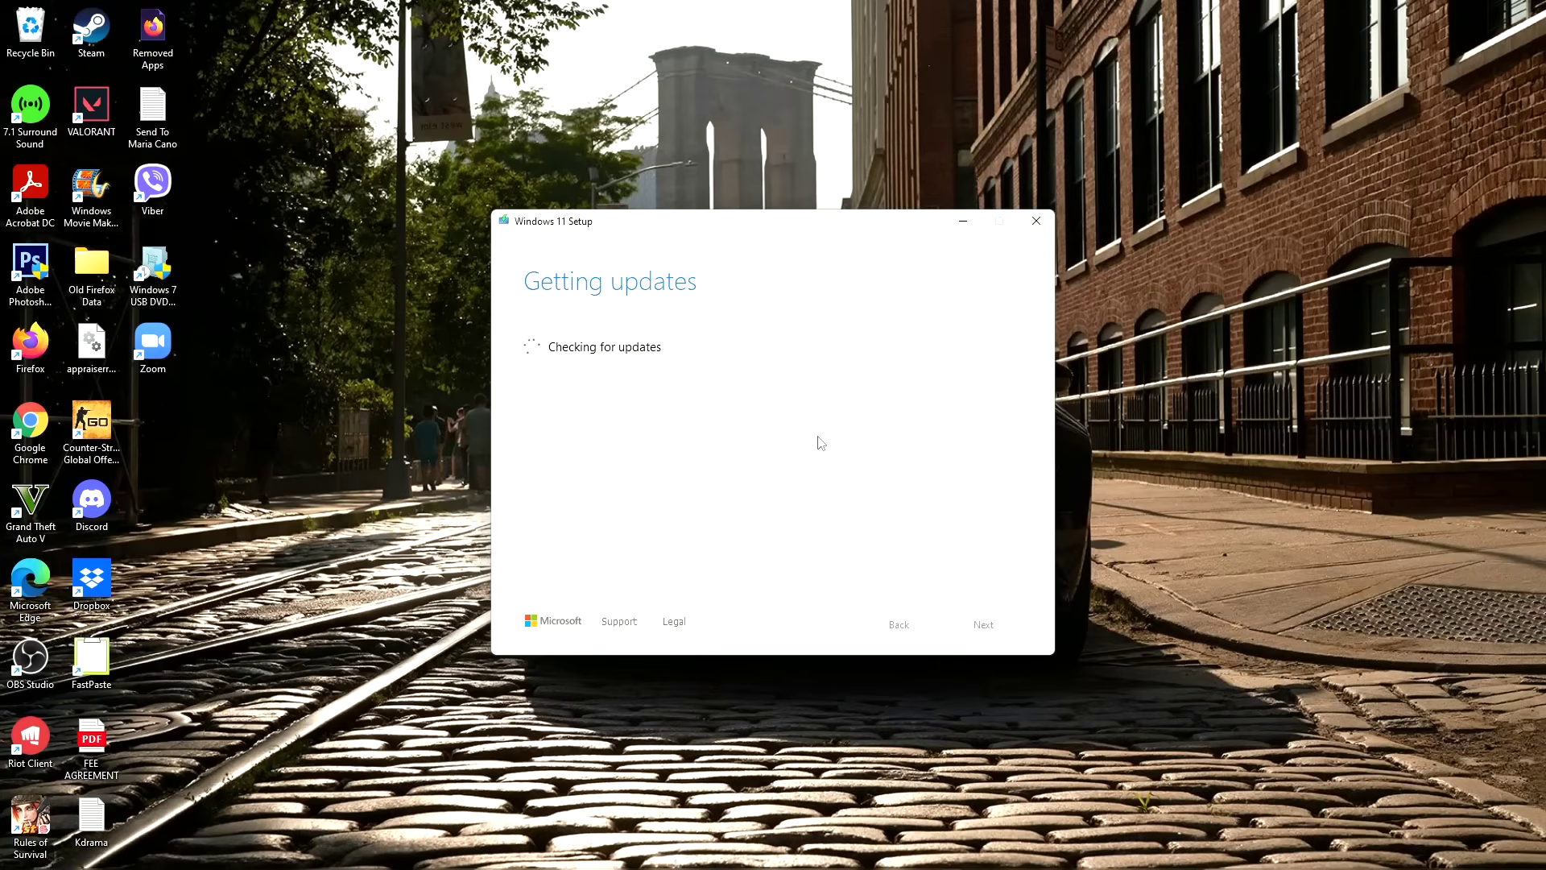
- In a new Firefox tab, search for 'download windows 11'
mouse_move(587, 857)
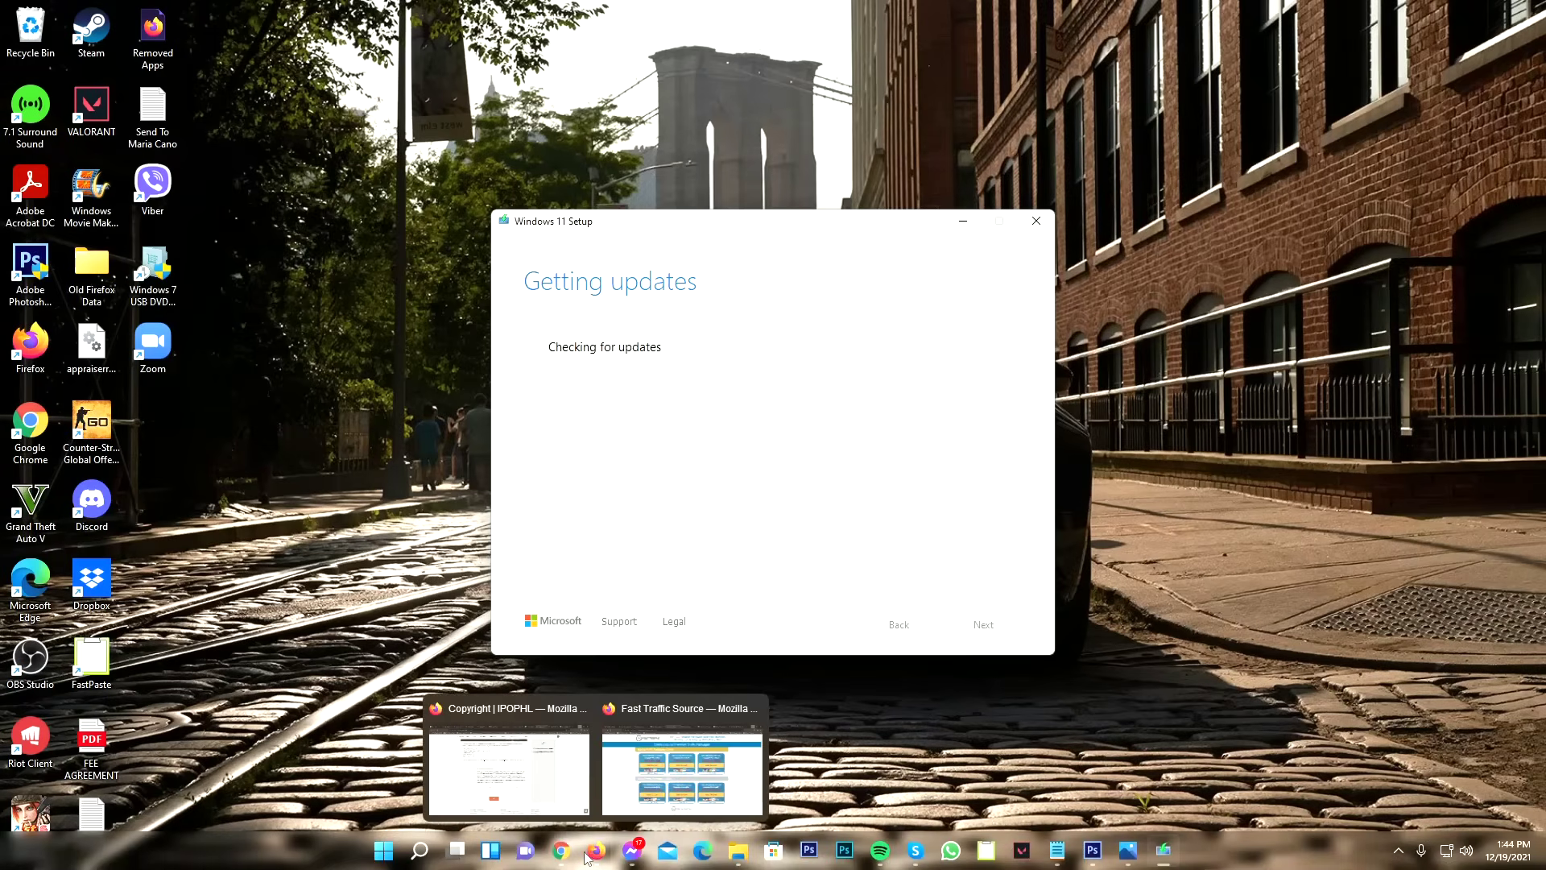
click(509, 768)
key(ctrl+t)
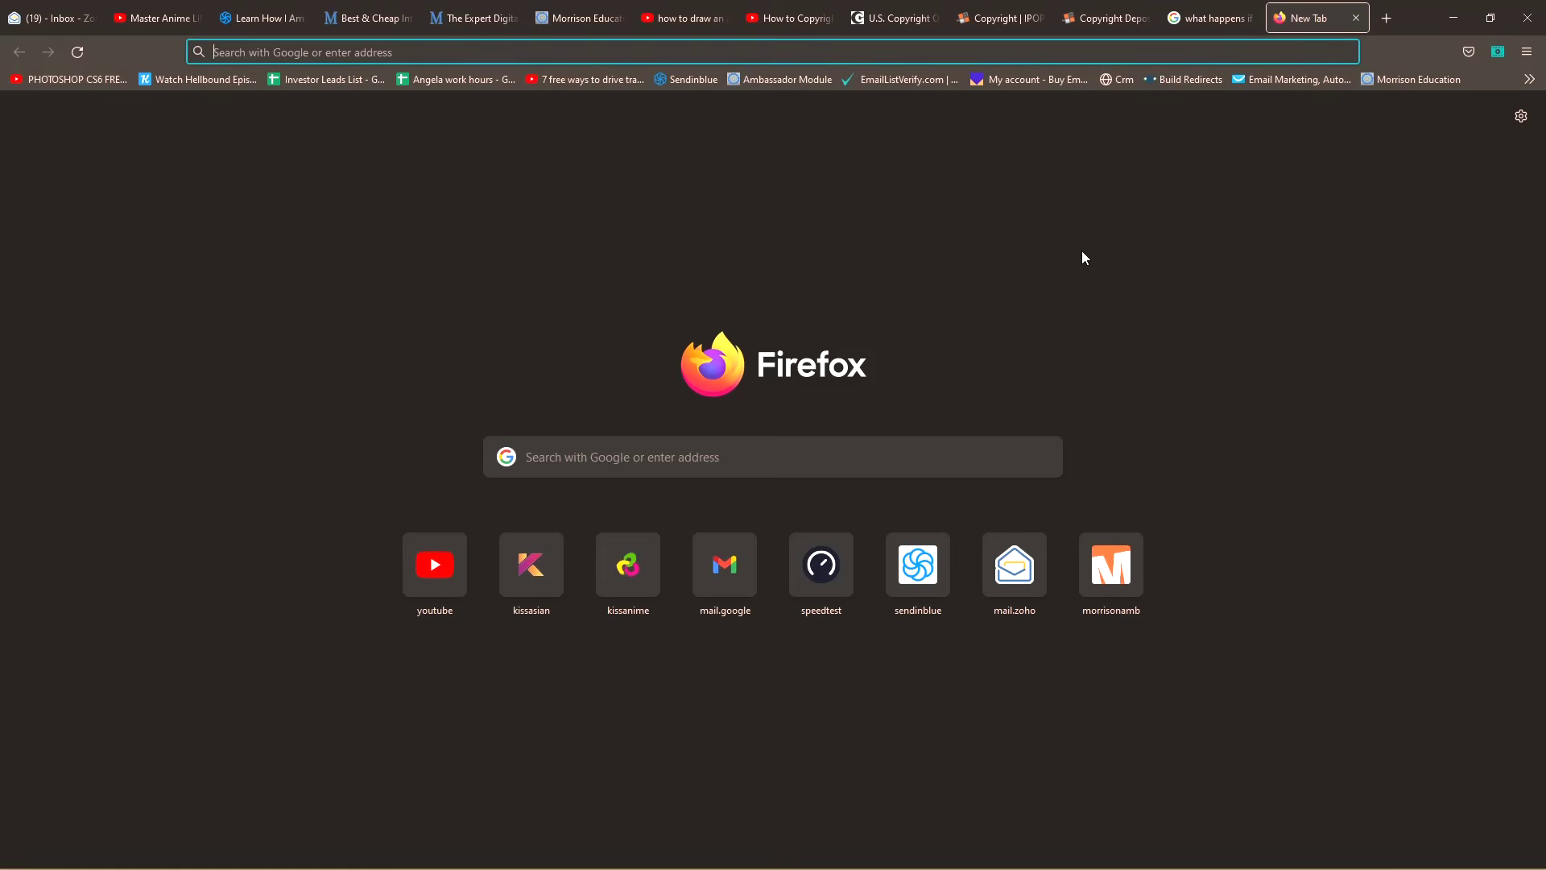
text(download windwos)
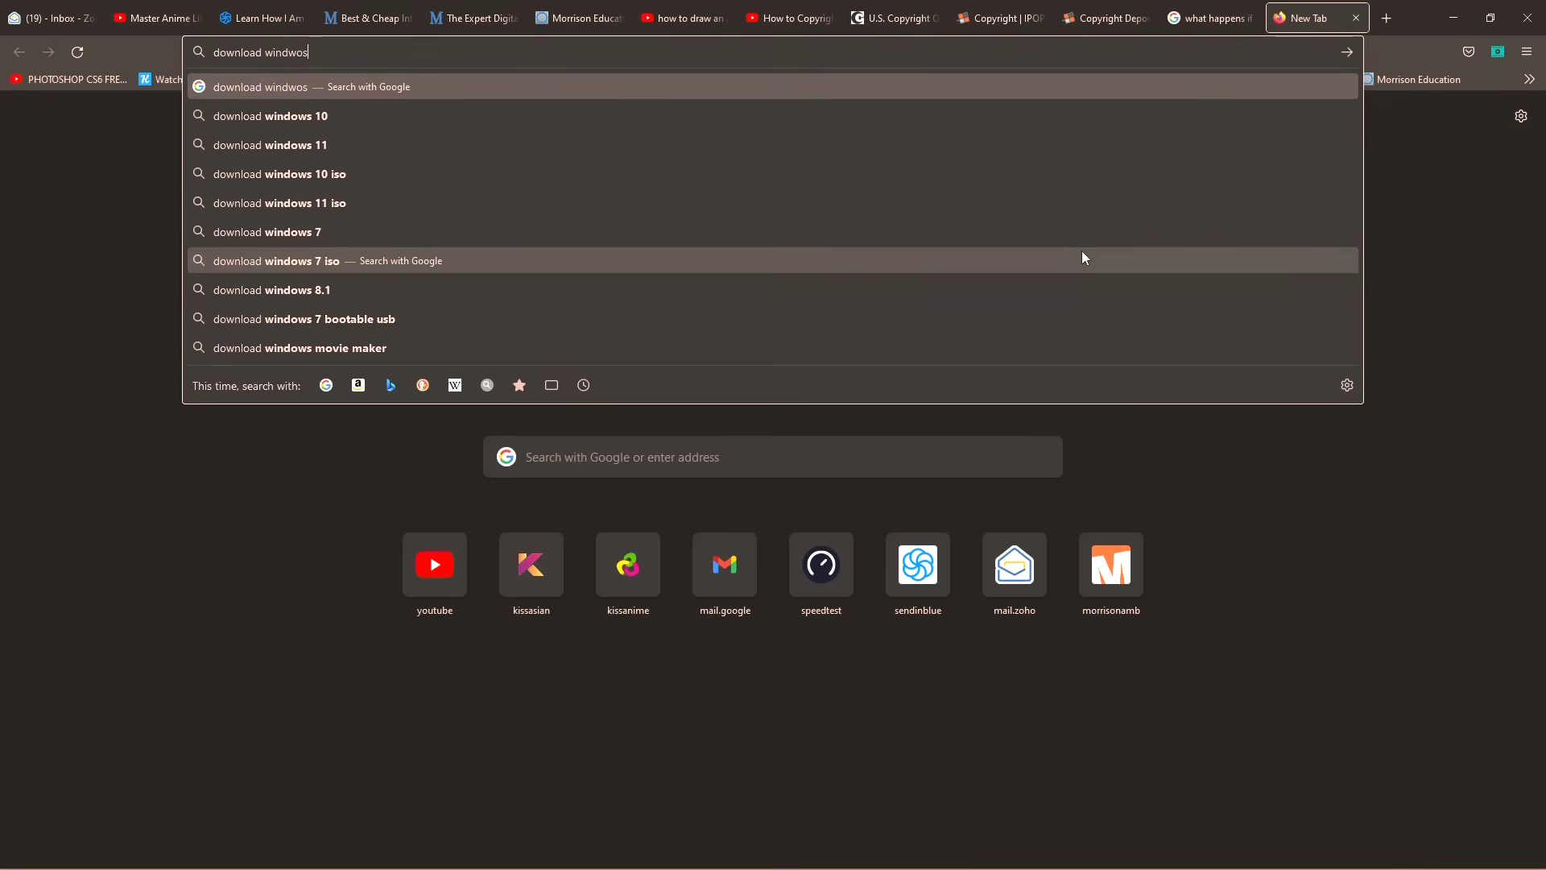
key(BackSpace)
key(BackSpace)
key(BackSpace)
text(ows 11)
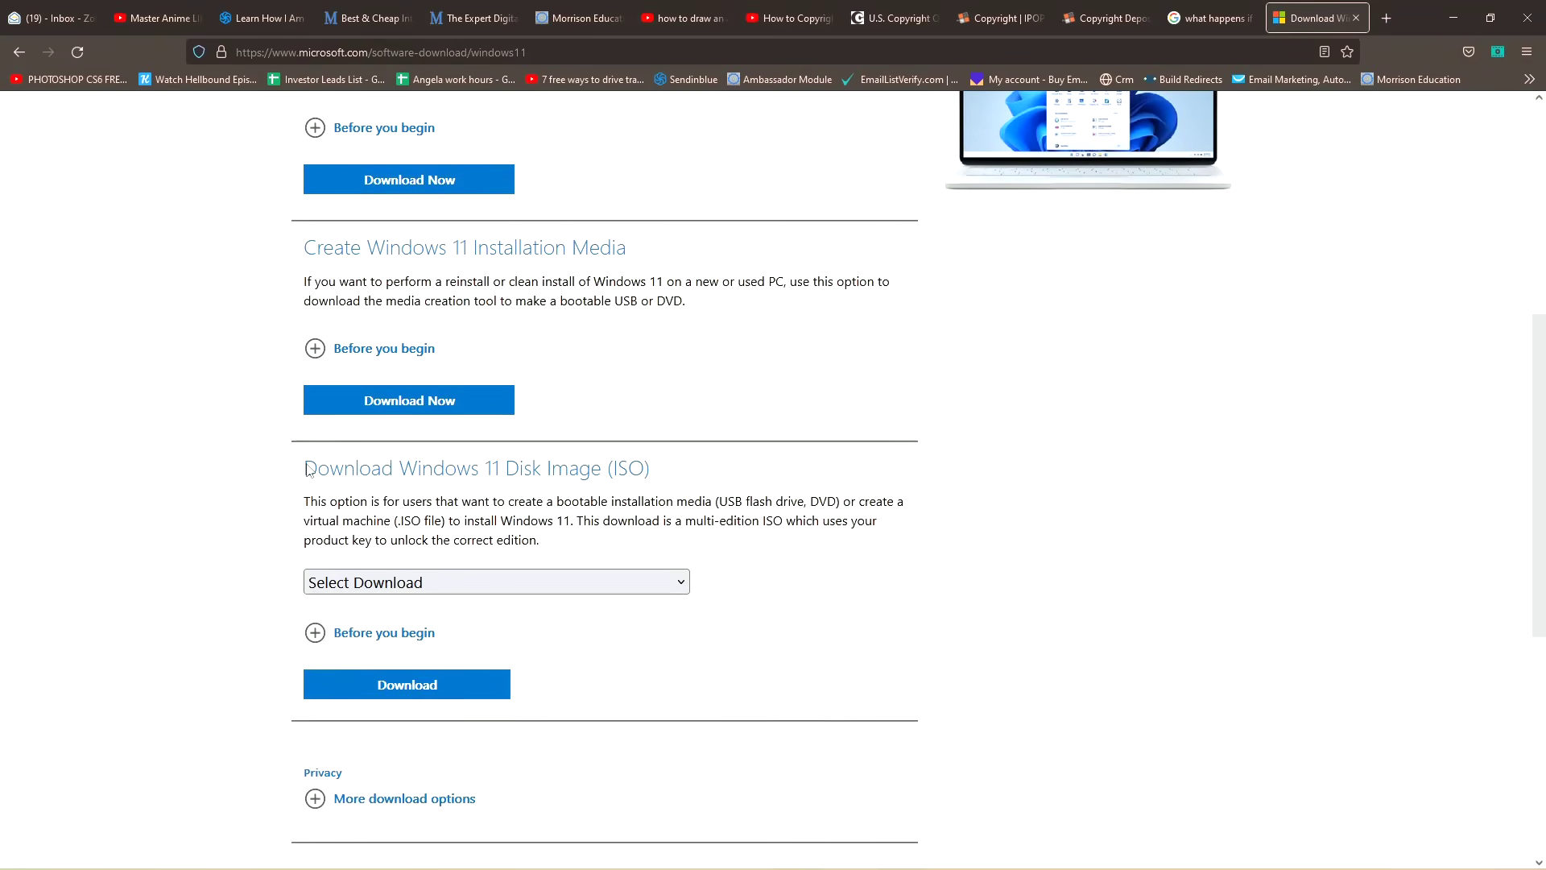
- On Microsoft's download page, select Windows 11 under Download Windows 11 Disk Image (ISO)
drag(308, 471, 670, 487)
click(678, 480)
scroll(678, 480, down, 2)
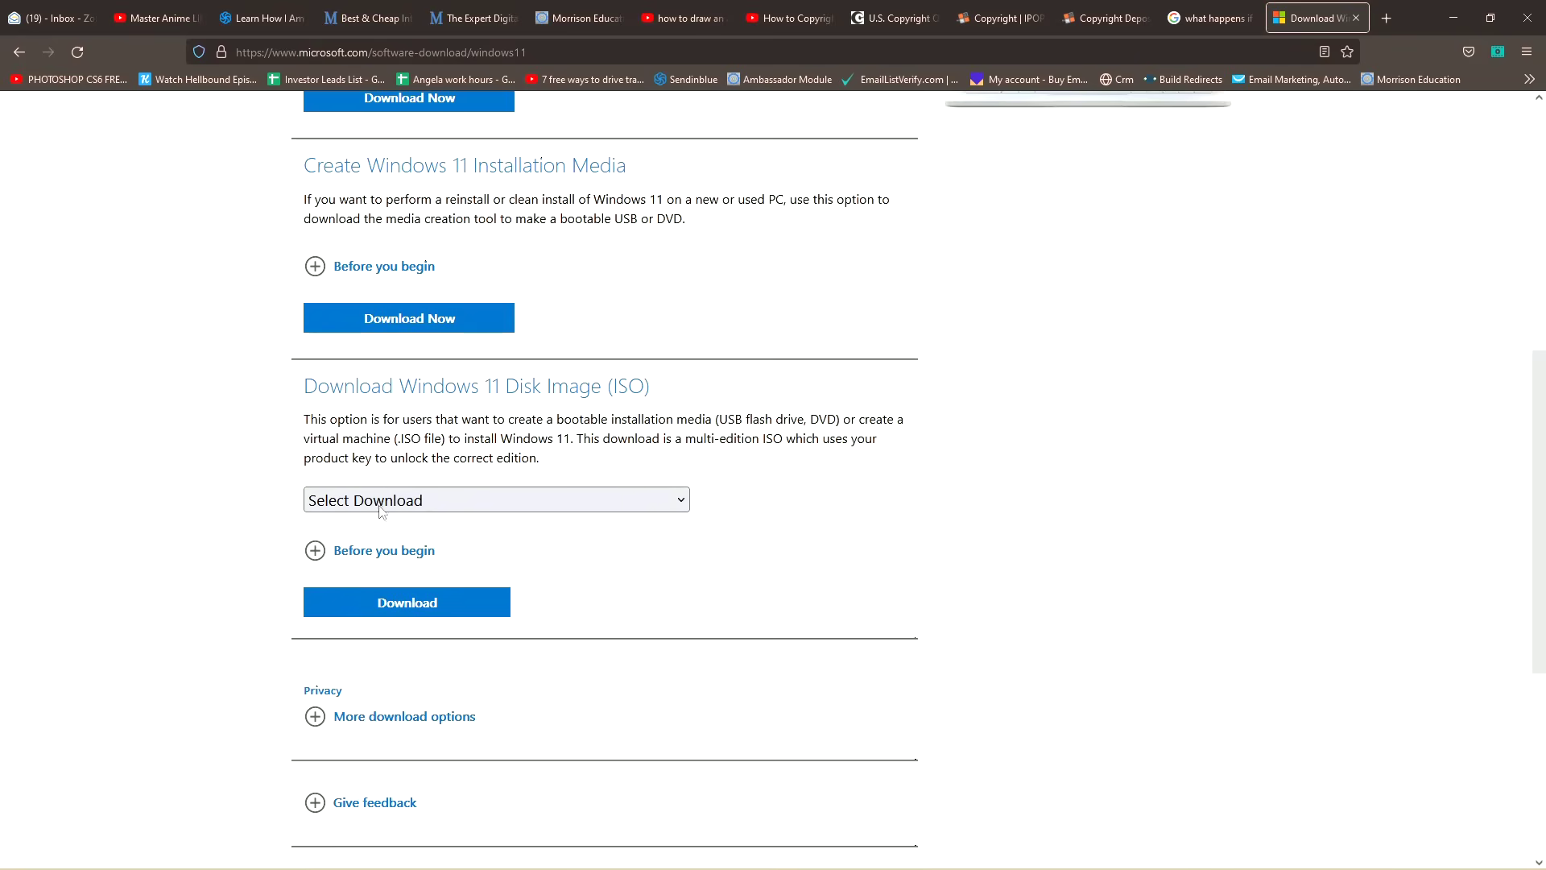
click(441, 503)
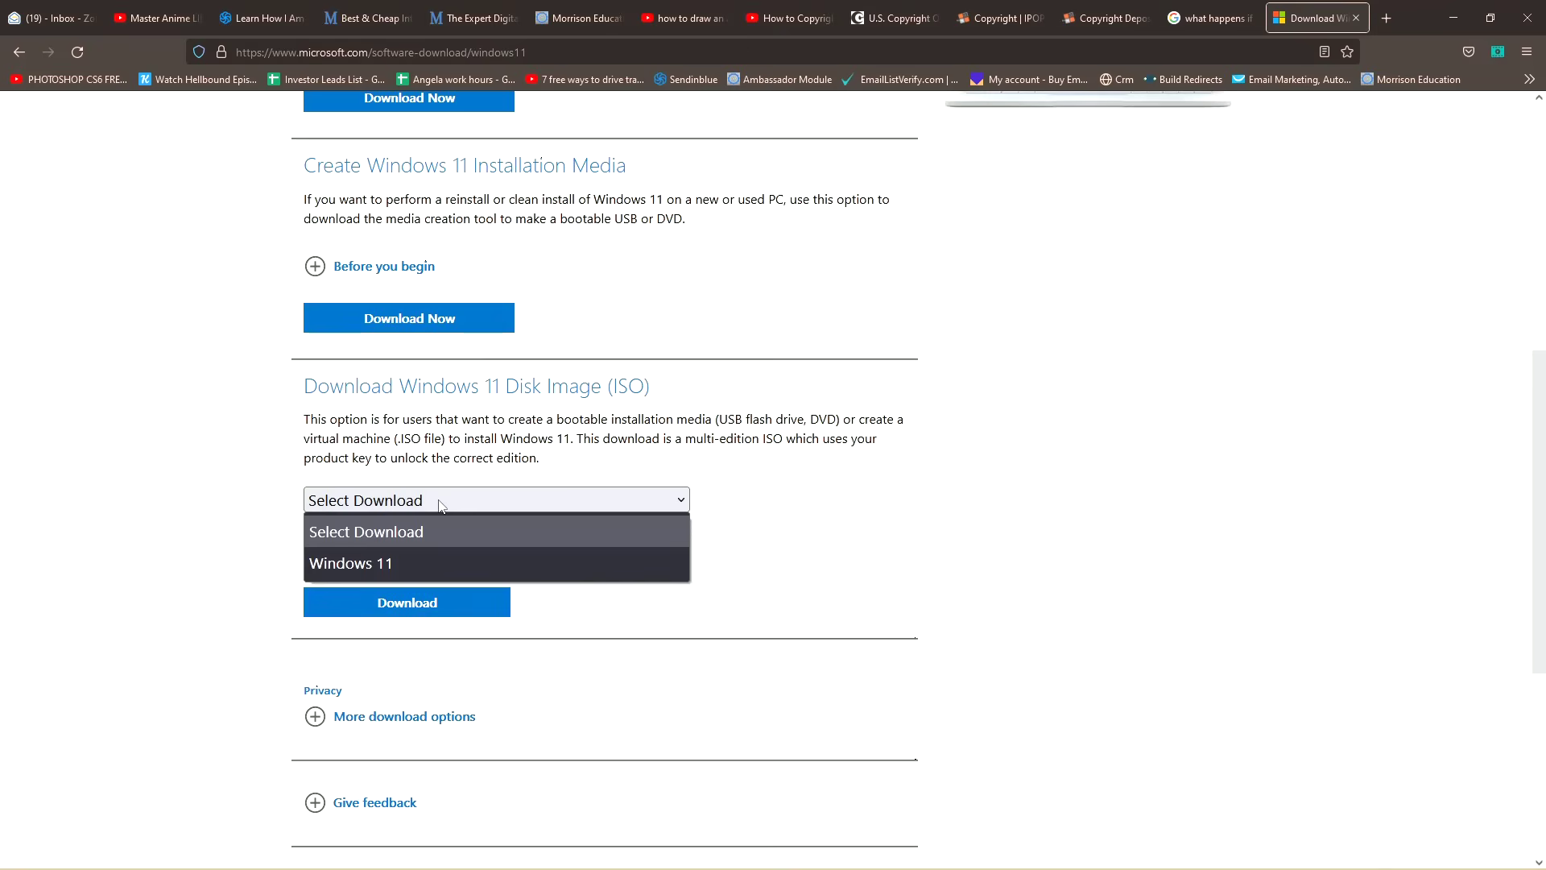
click(435, 565)
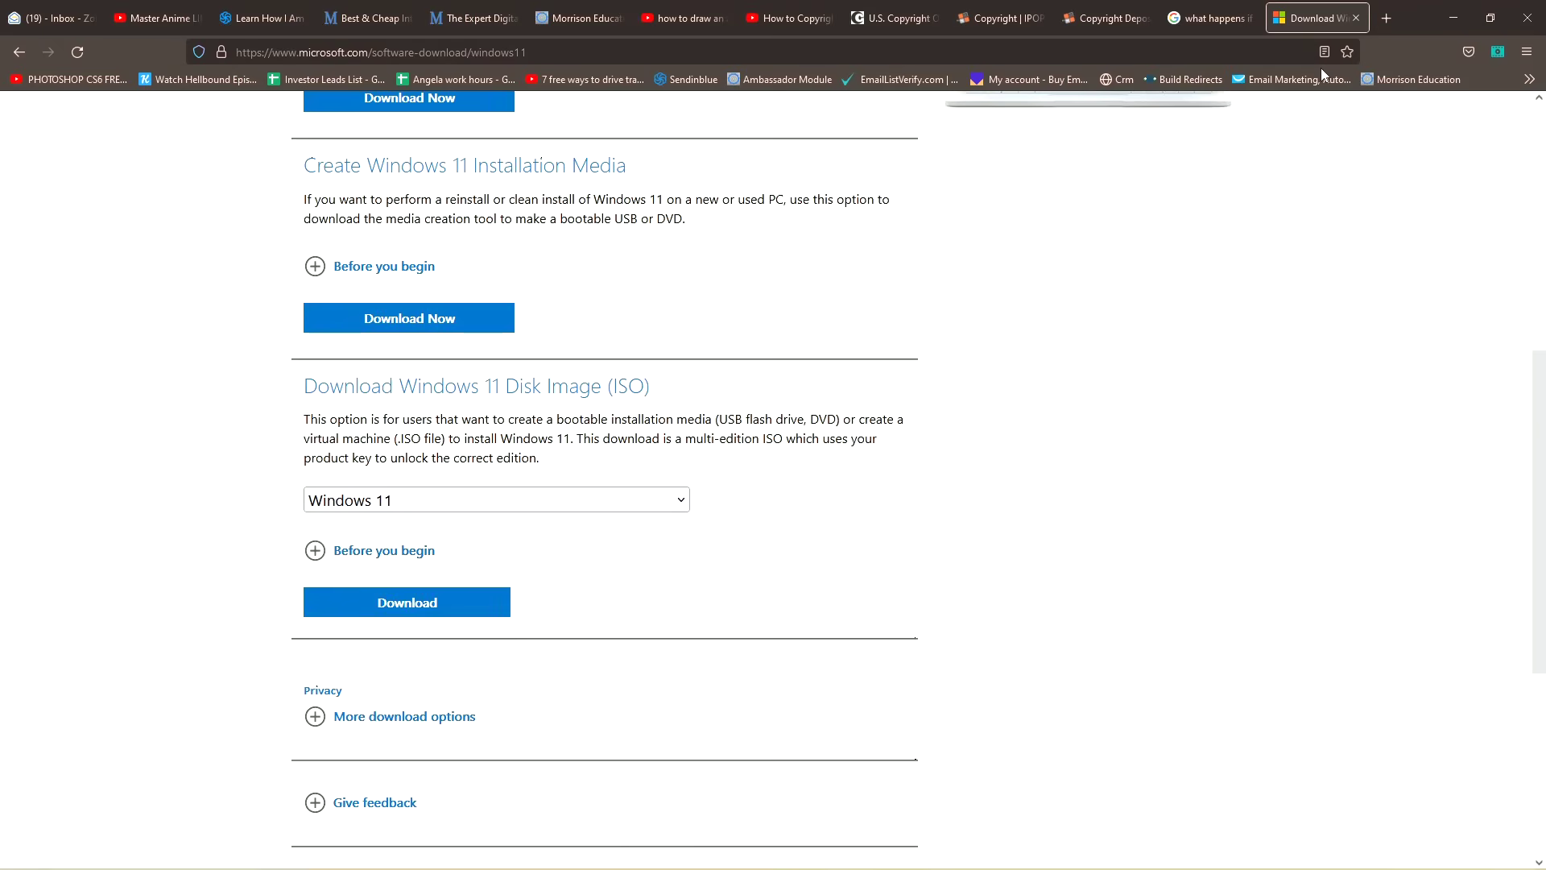
- Minimize Firefox, accept the Windows 11 license terms, and continue past Choose what to keep
click(1454, 18)
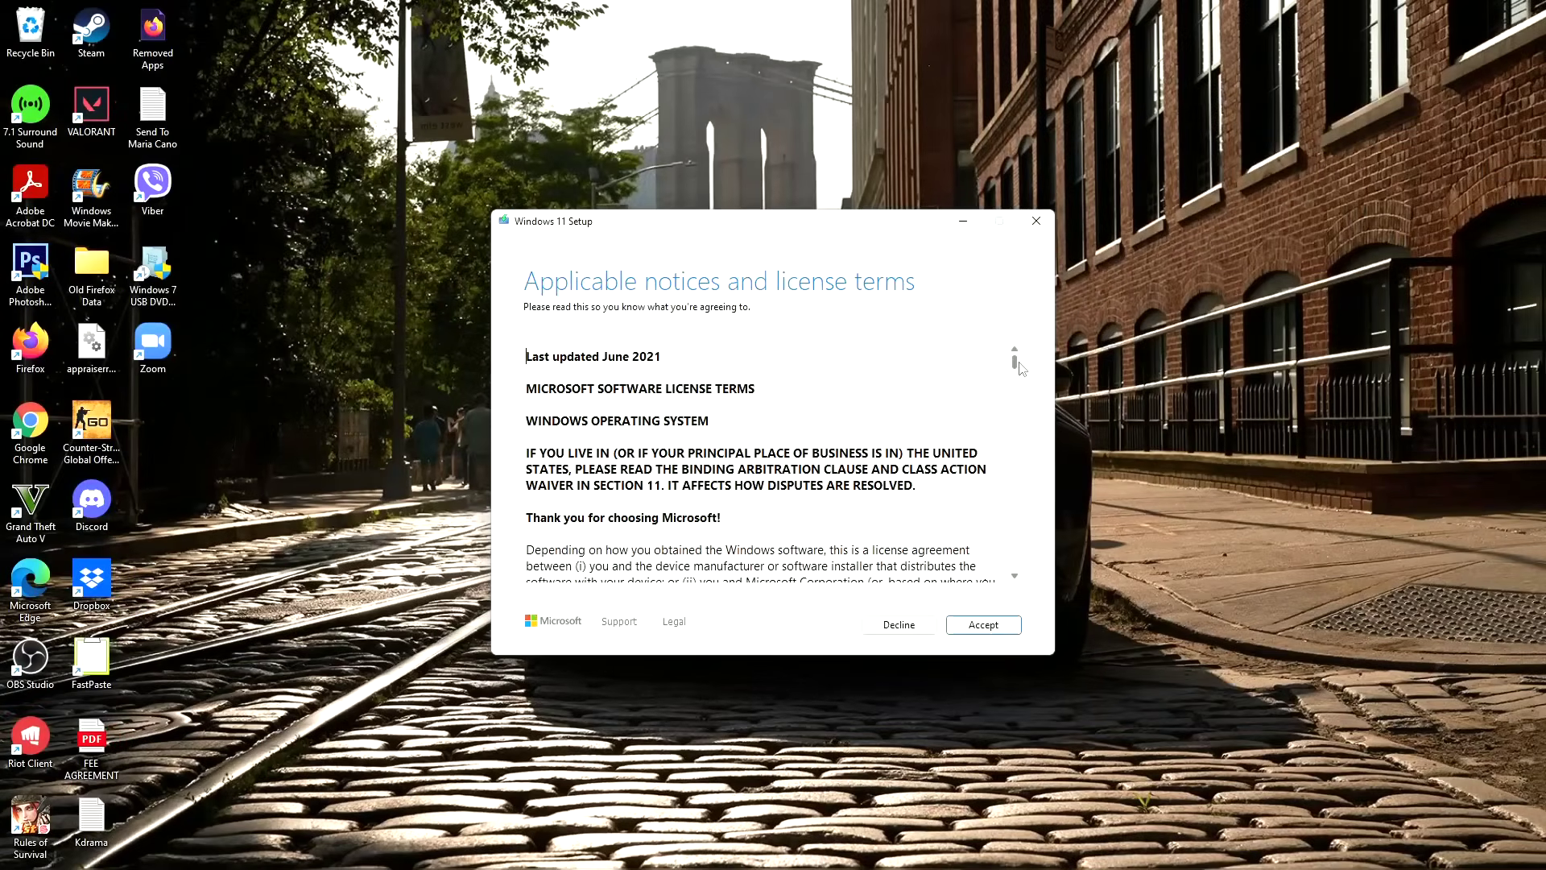
drag(1016, 363, 1016, 563)
click(984, 624)
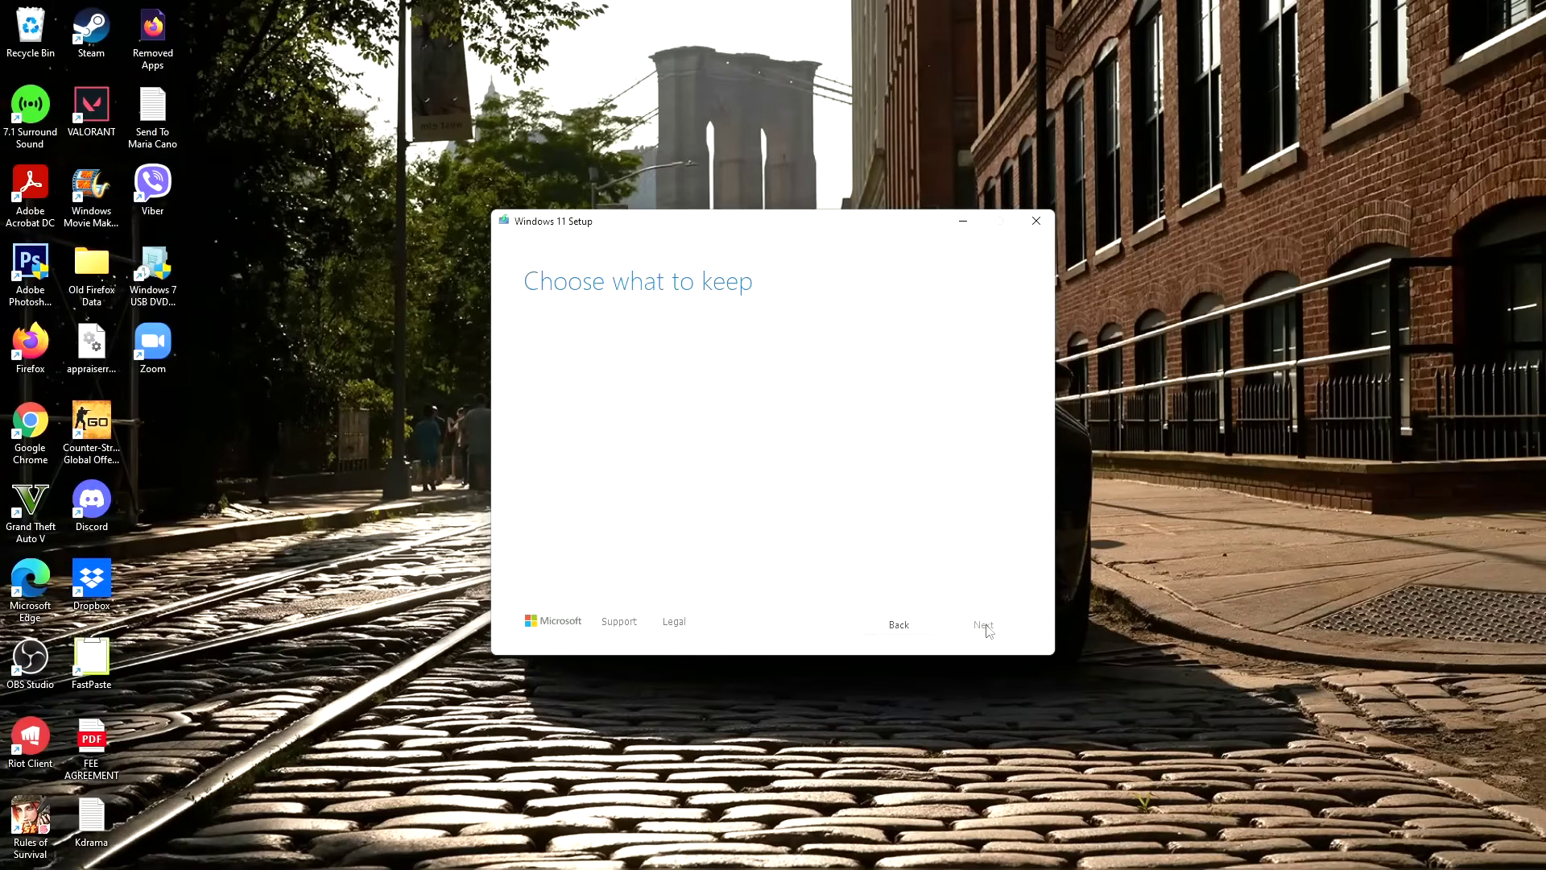
click(983, 625)
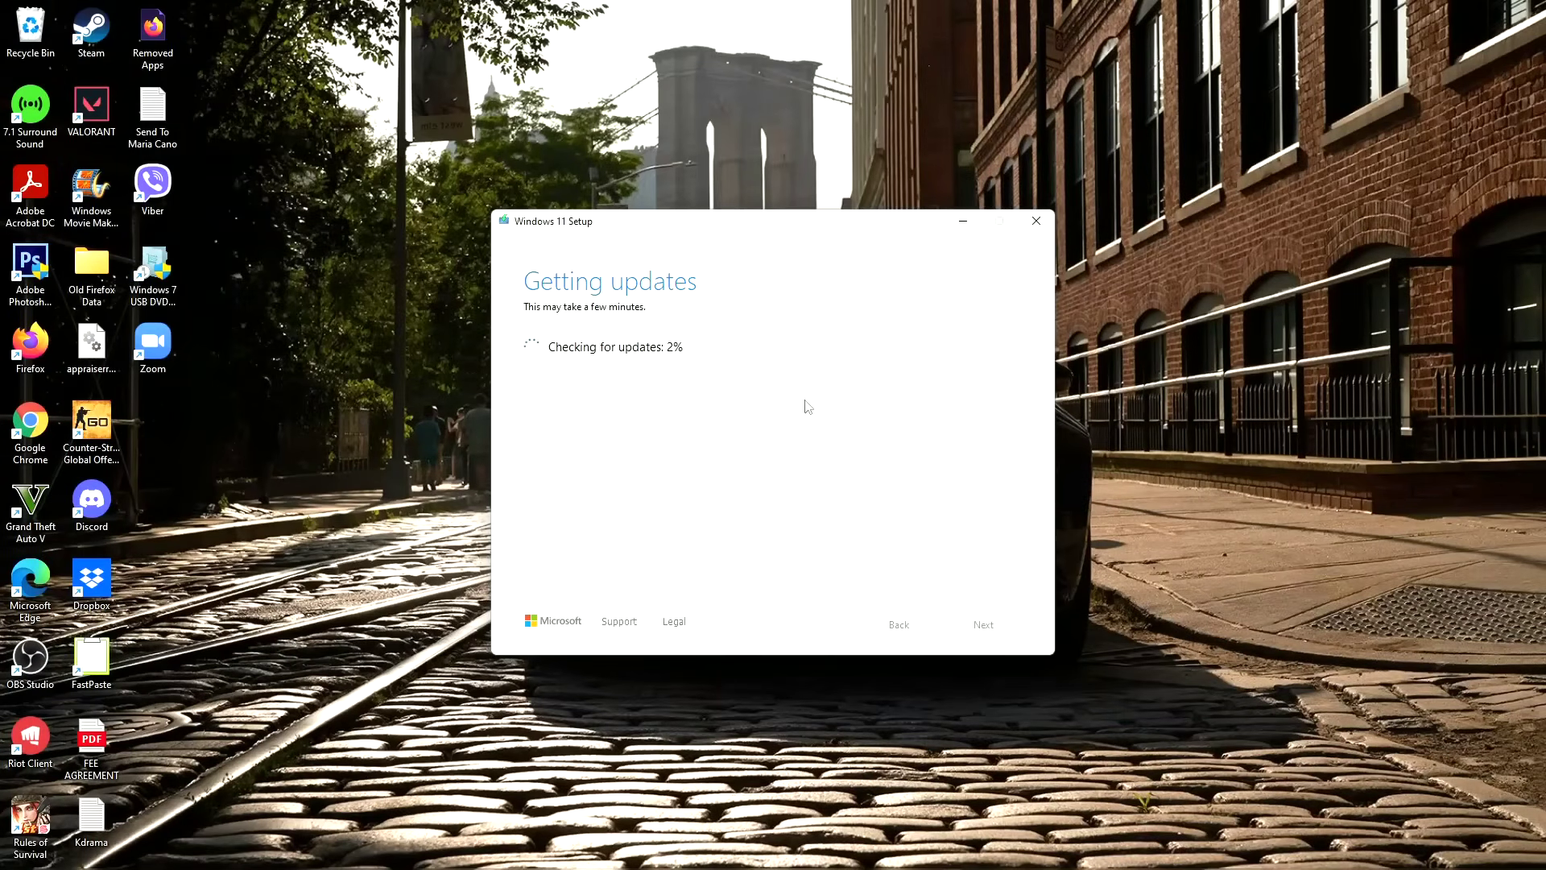